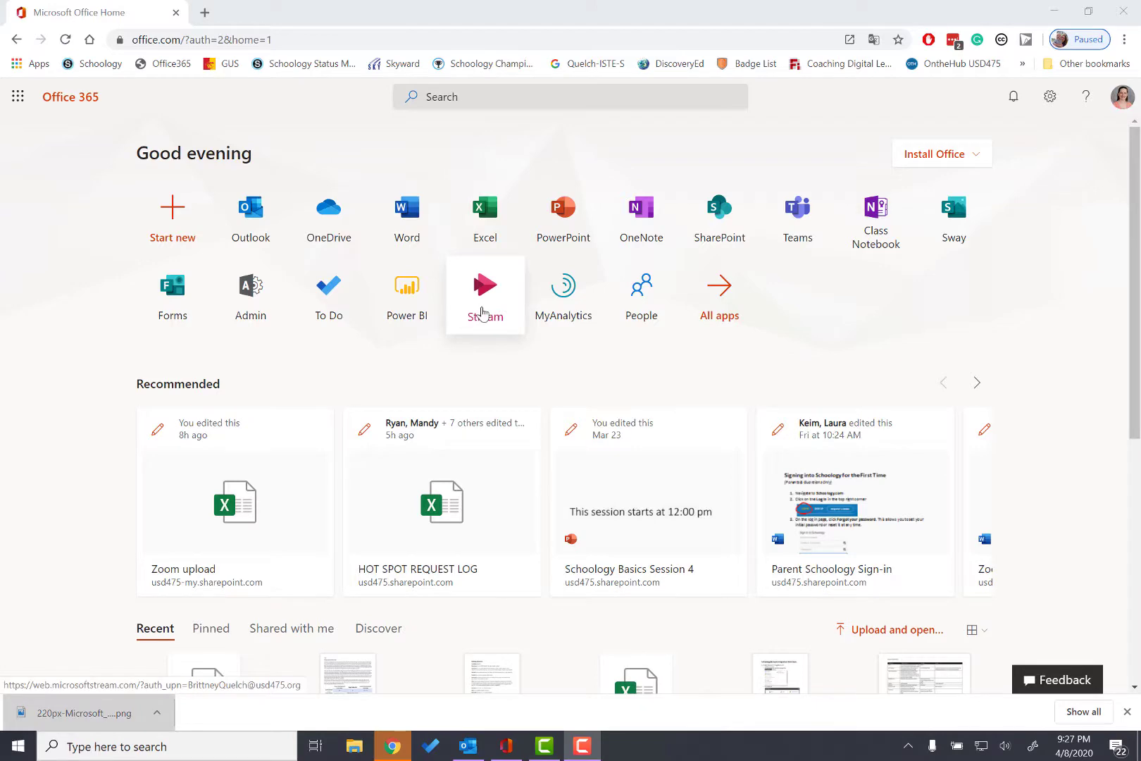
Open Stream from the full list of Office 365 apps
{"action": "left_click", "coordinate": [722, 308]}
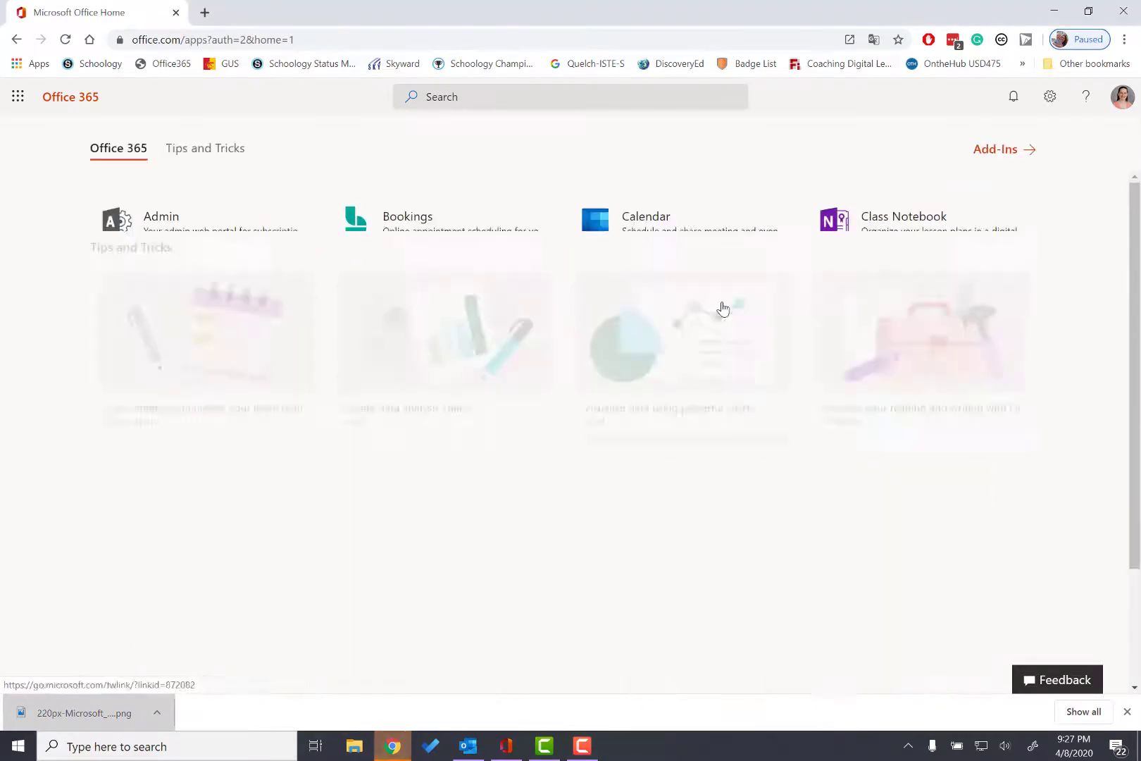
{"action": "scroll", "coordinate": [701, 428], "scroll_direction": "down", "scroll_amount": 2}
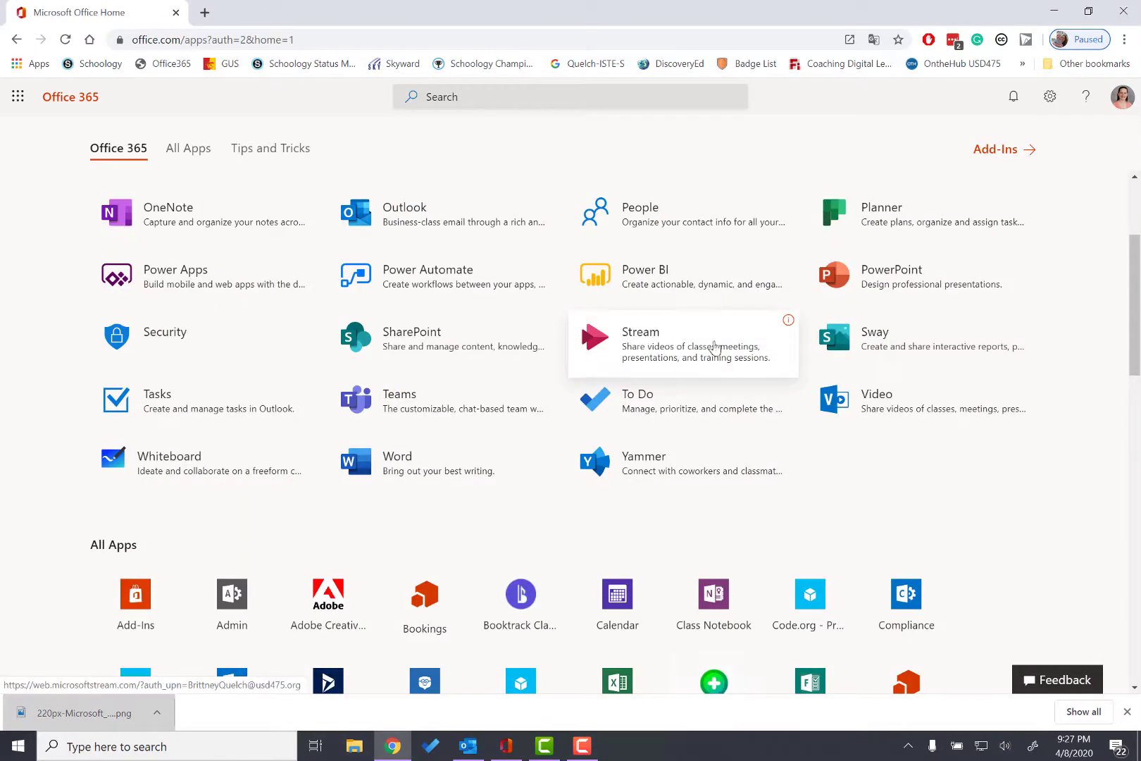
{"action": "left_click", "coordinate": [663, 342]}
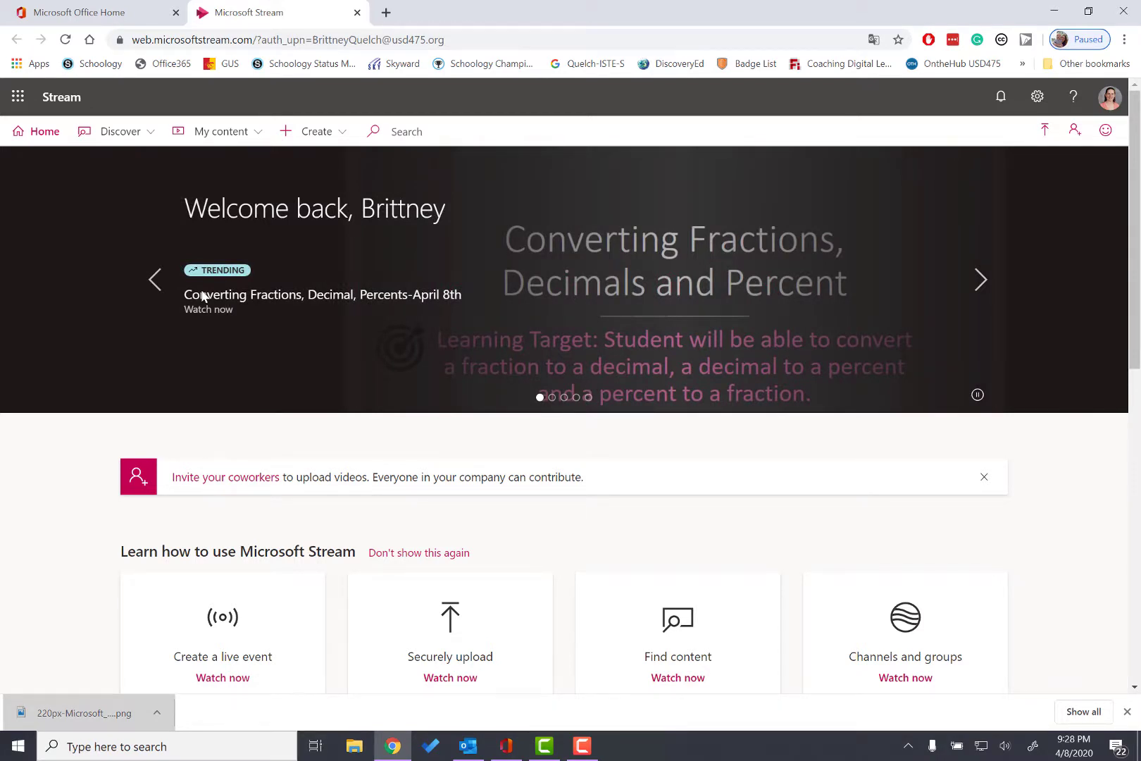
Look over the Stream home page, including the learning resources, trending videos and popular channels
{"action": "left_click", "coordinate": [330, 382]}
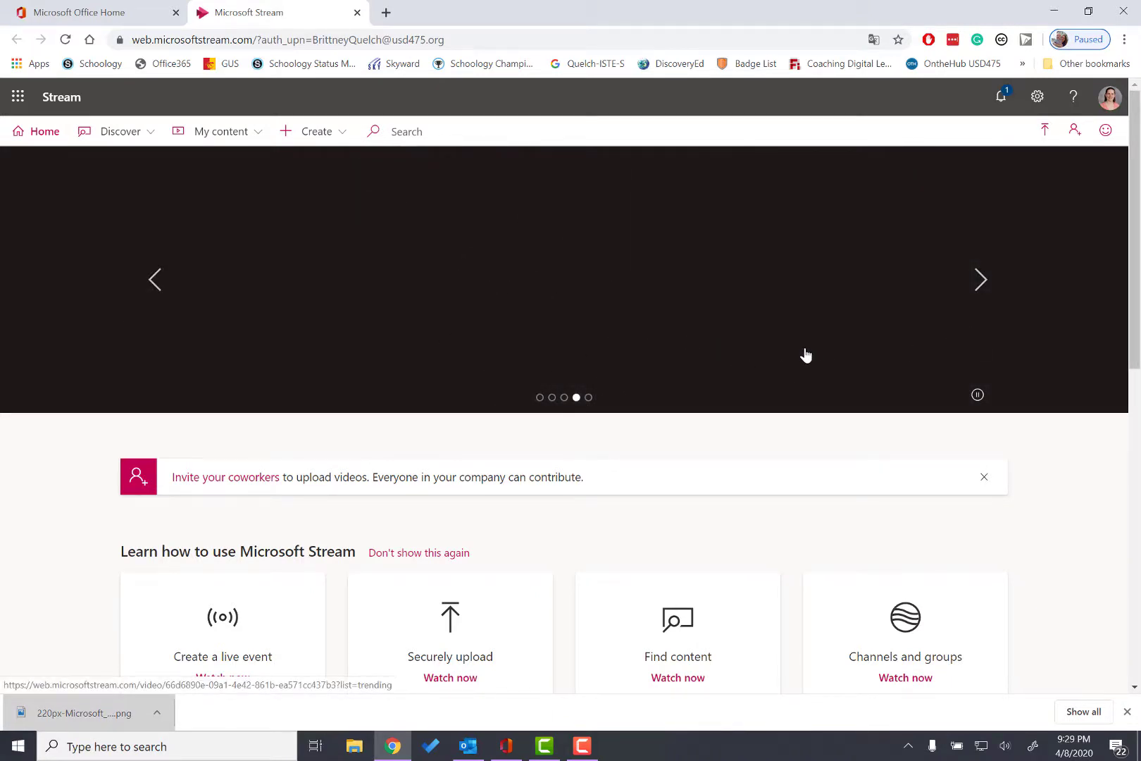
{"action": "scroll", "coordinate": [806, 354], "scroll_direction": "down", "scroll_amount": 3}
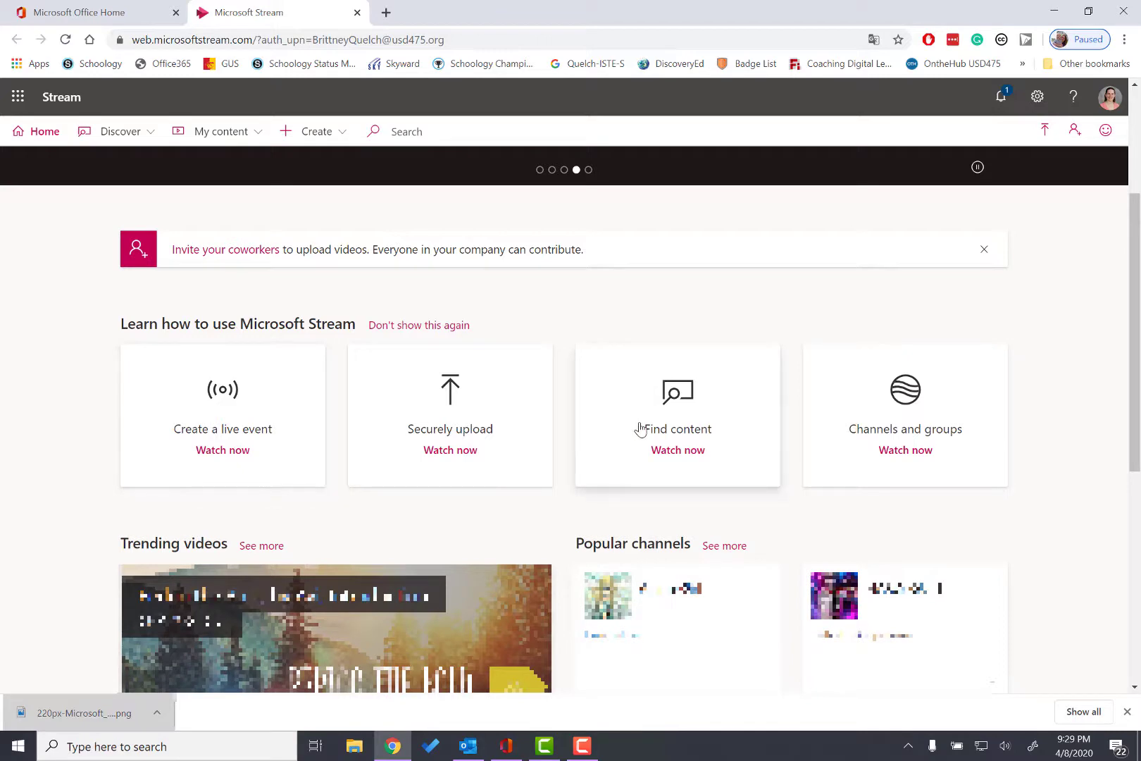
{"action": "scroll", "coordinate": [637, 434], "scroll_direction": "down", "scroll_amount": 2}
{"action": "scroll", "coordinate": [628, 422], "scroll_direction": "down", "scroll_amount": 1}
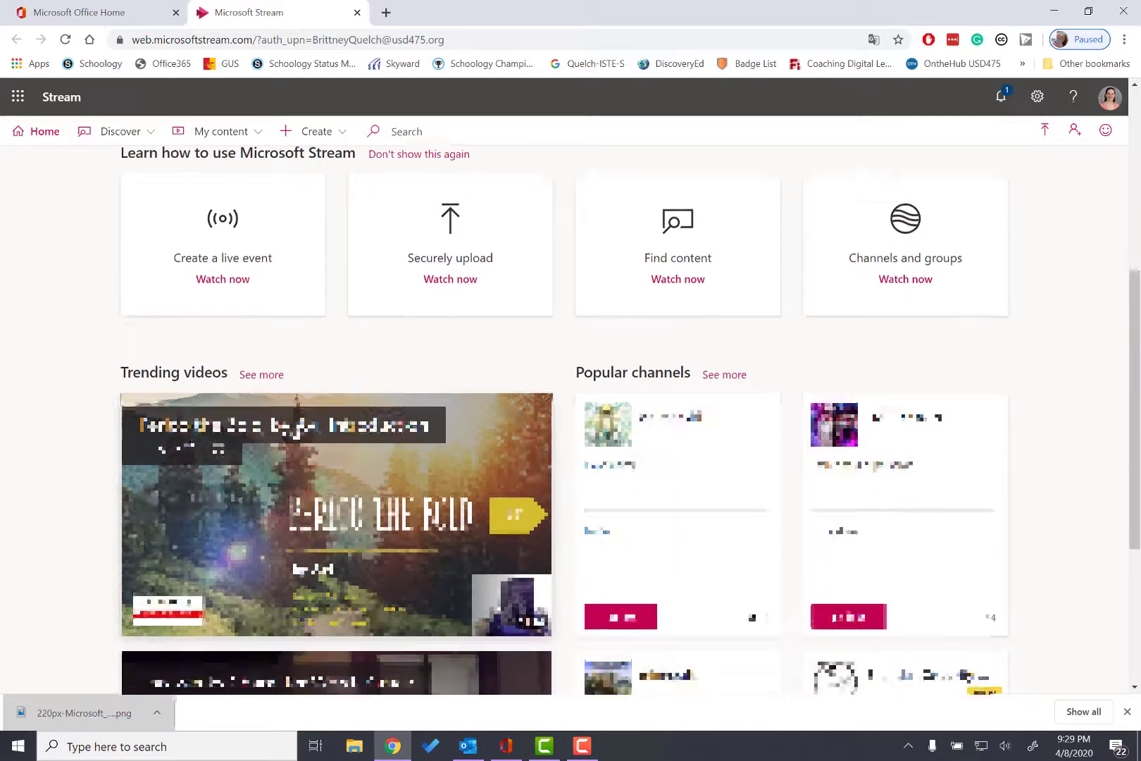
{"action": "scroll", "coordinate": [385, 298], "scroll_direction": "down", "scroll_amount": 3}
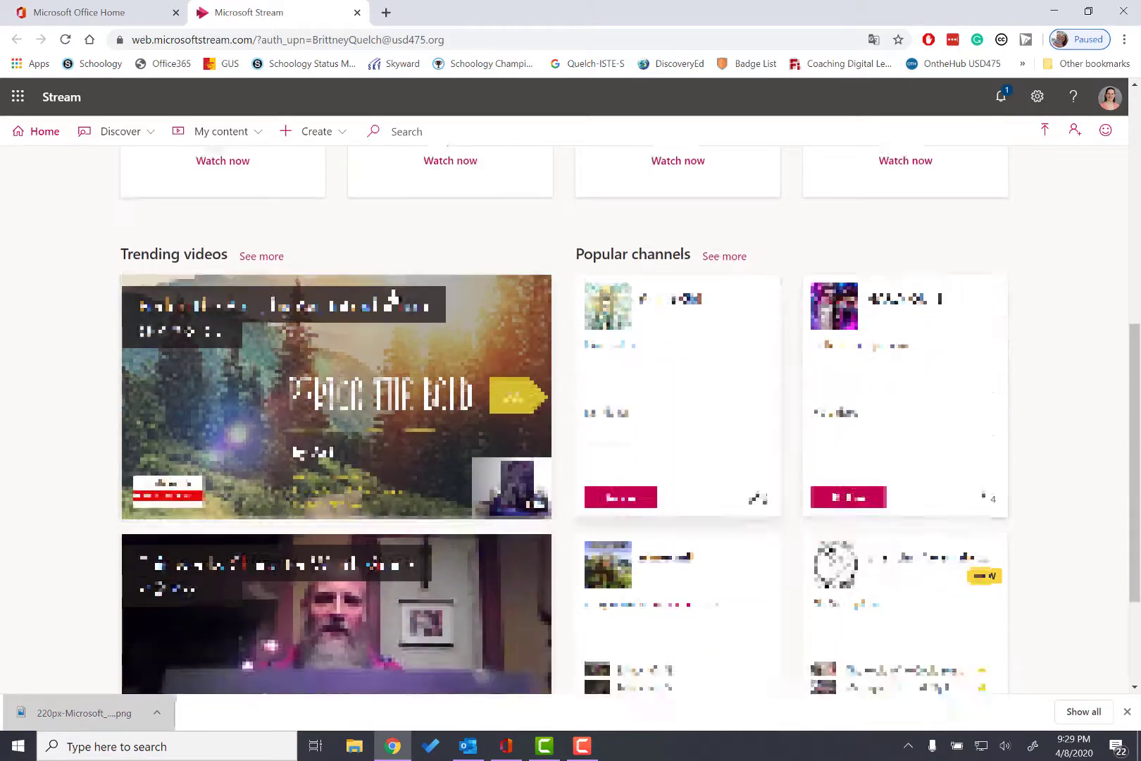
{"action": "scroll", "coordinate": [385, 298], "scroll_direction": "up", "scroll_amount": 9}
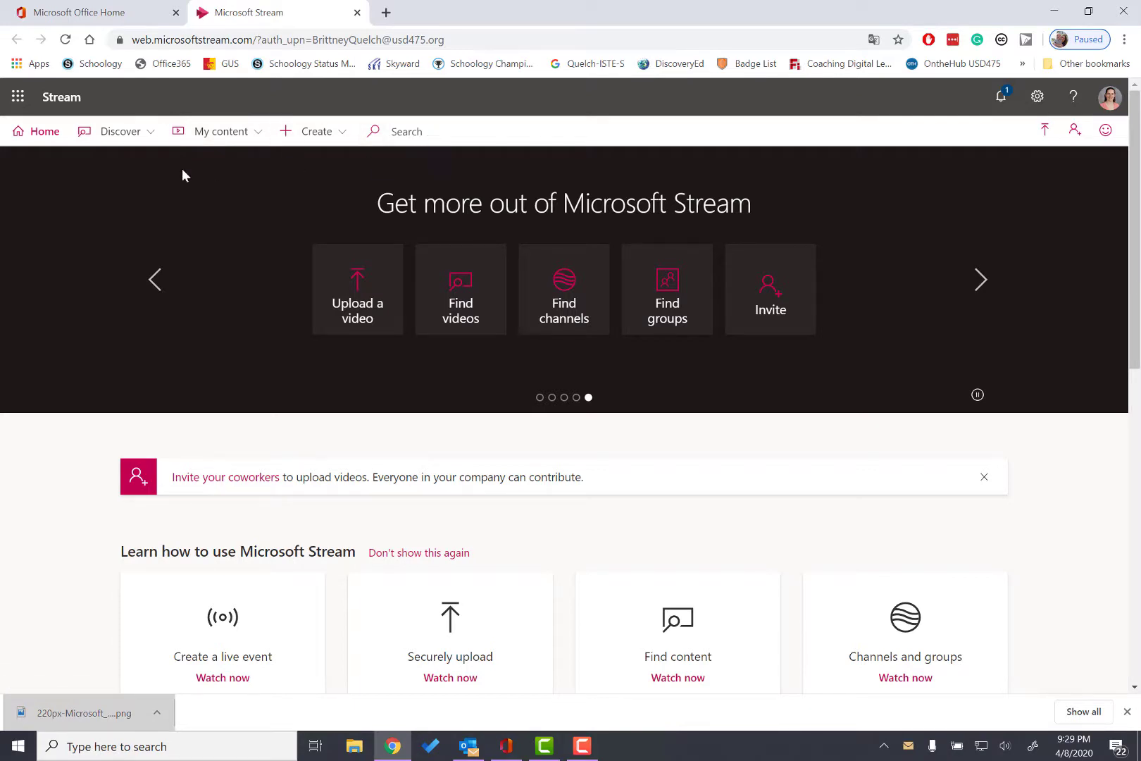
Check the content categories available under Discover and My content, and open the list of your own videos
{"action": "left_click", "coordinate": [126, 136]}
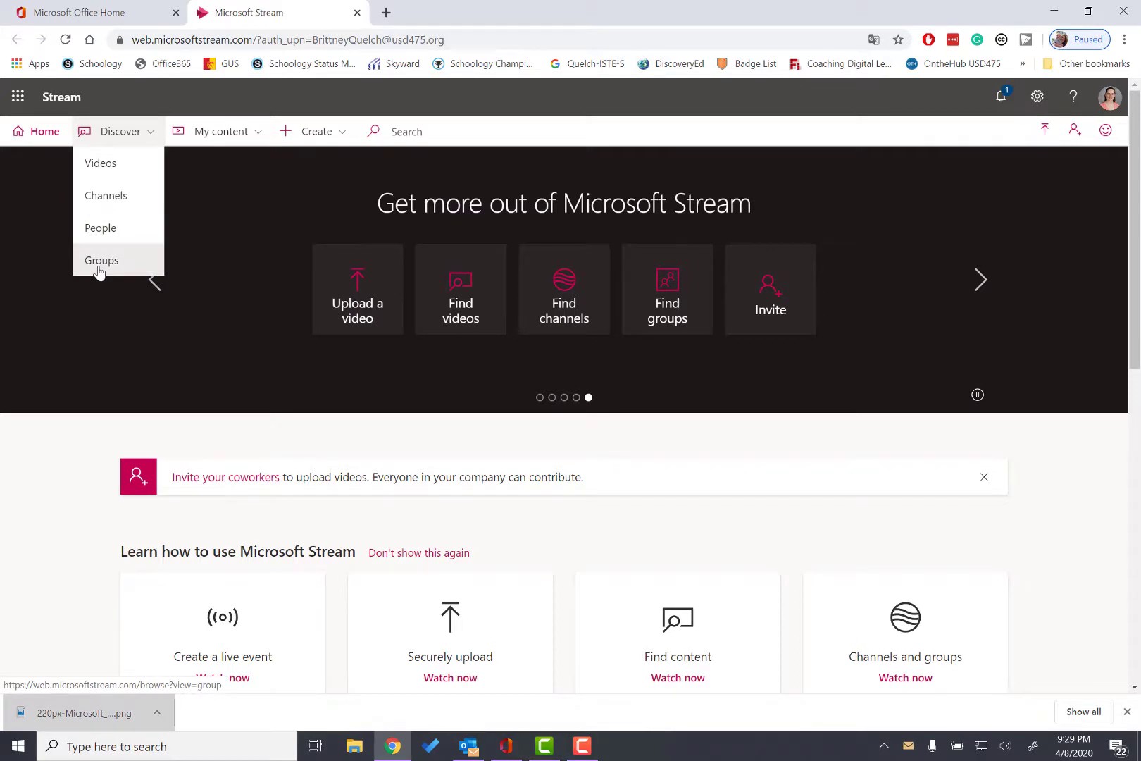
{"action": "left_click", "coordinate": [225, 134]}
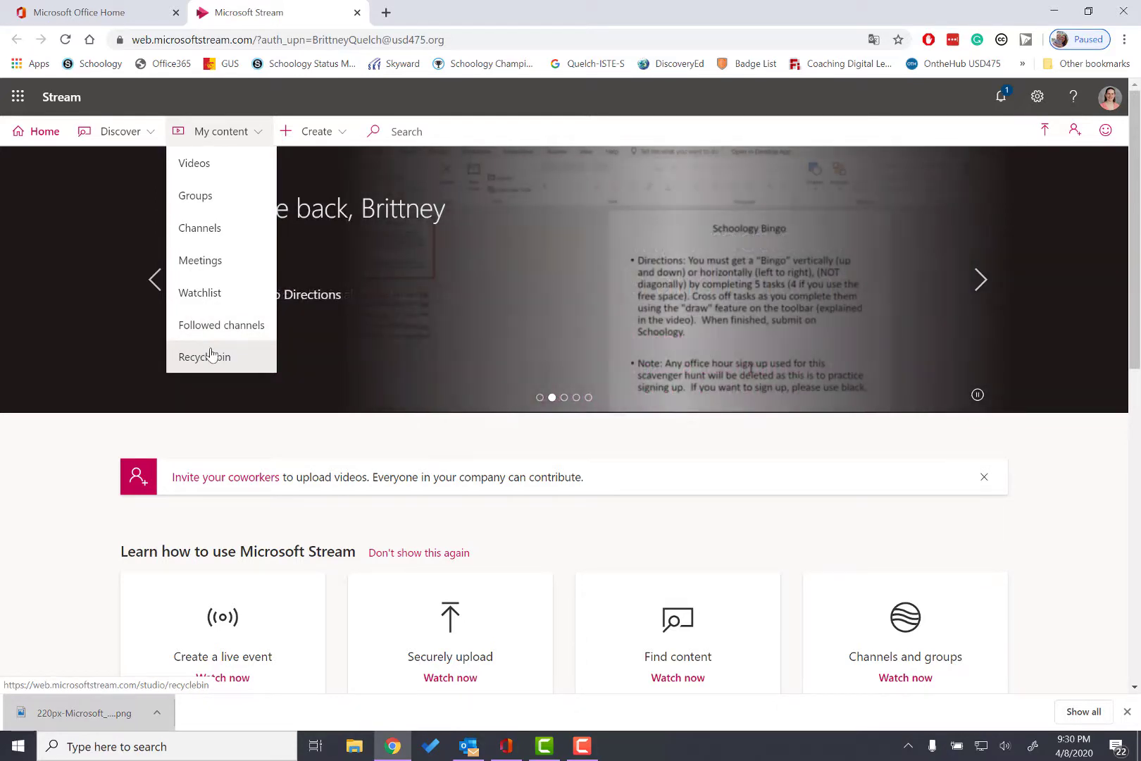
{"action": "left_click", "coordinate": [208, 170]}
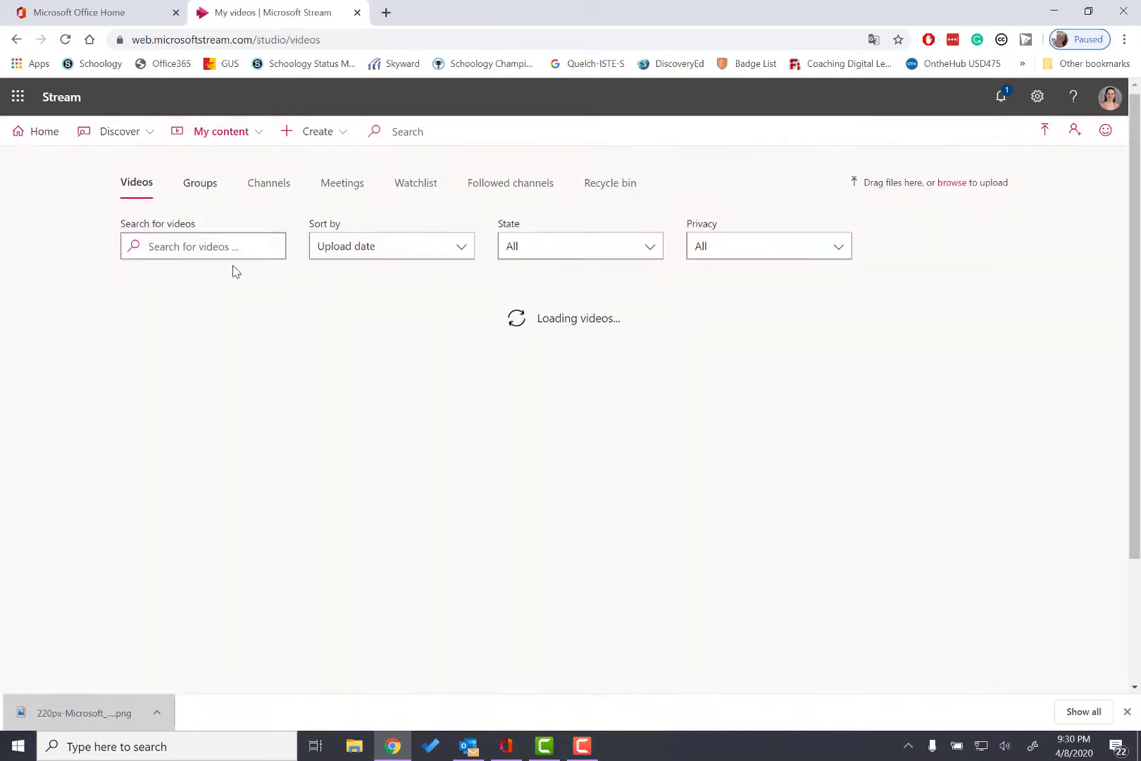
{"action": "scroll", "coordinate": [264, 381], "scroll_direction": "down", "scroll_amount": 5}
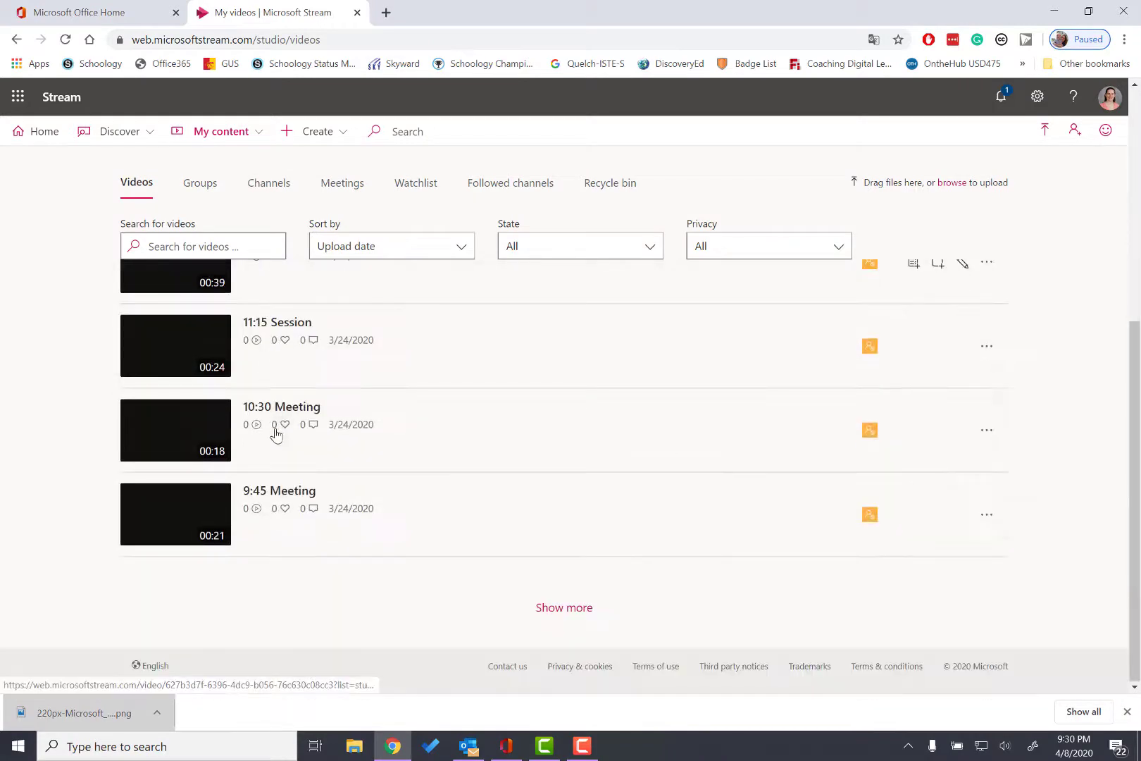
Expand the list of your own videos to open the Assignments video, and pause its playback
{"action": "left_click", "coordinate": [555, 606]}
{"action": "scroll", "coordinate": [499, 553], "scroll_direction": "down", "scroll_amount": 10}
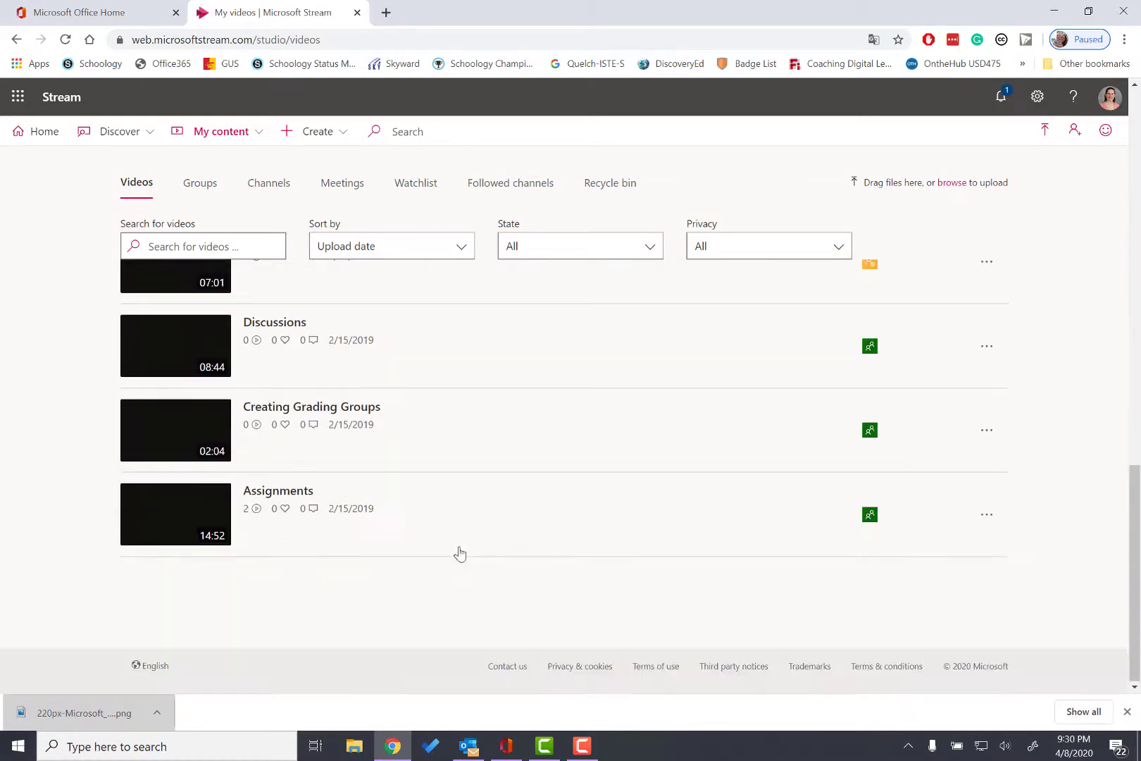
{"action": "left_click", "coordinate": [272, 492]}
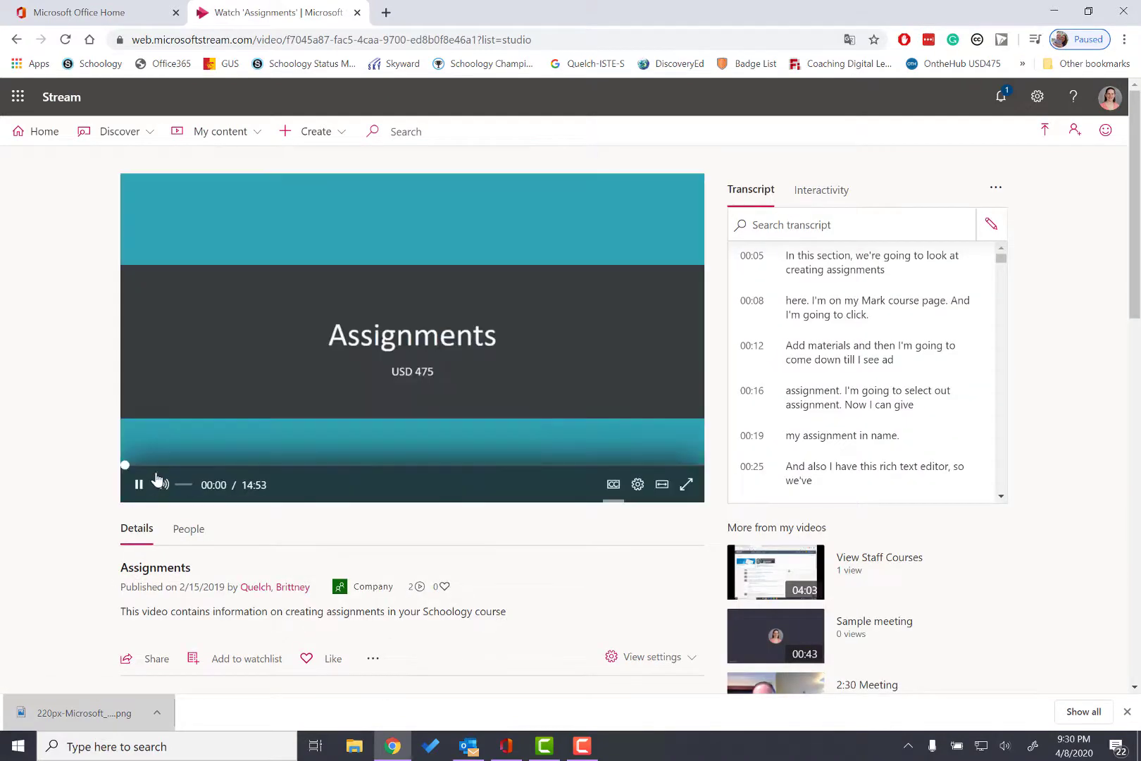
{"action": "left_click", "coordinate": [143, 487]}
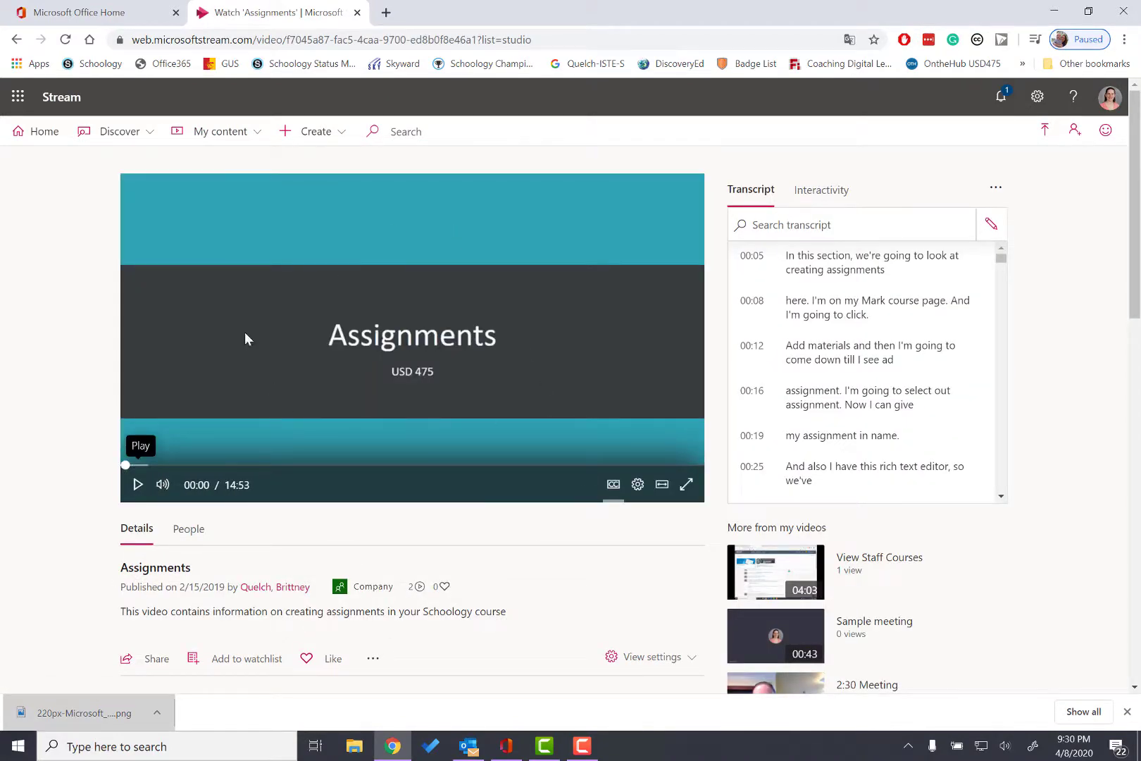
Review the Assignments video's sharing options for direct link, email and embed code, and close them without sharing
{"action": "scroll", "coordinate": [338, 458], "scroll_direction": "down", "scroll_amount": 2}
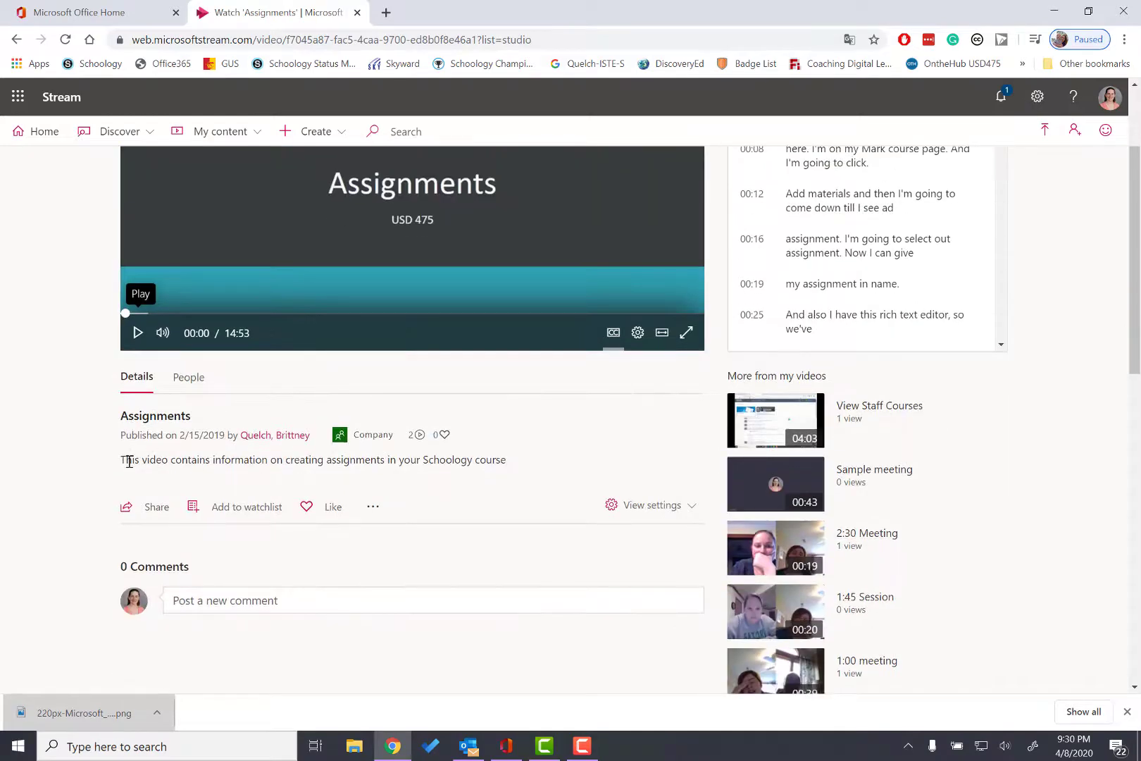
{"action": "left_click", "coordinate": [131, 508]}
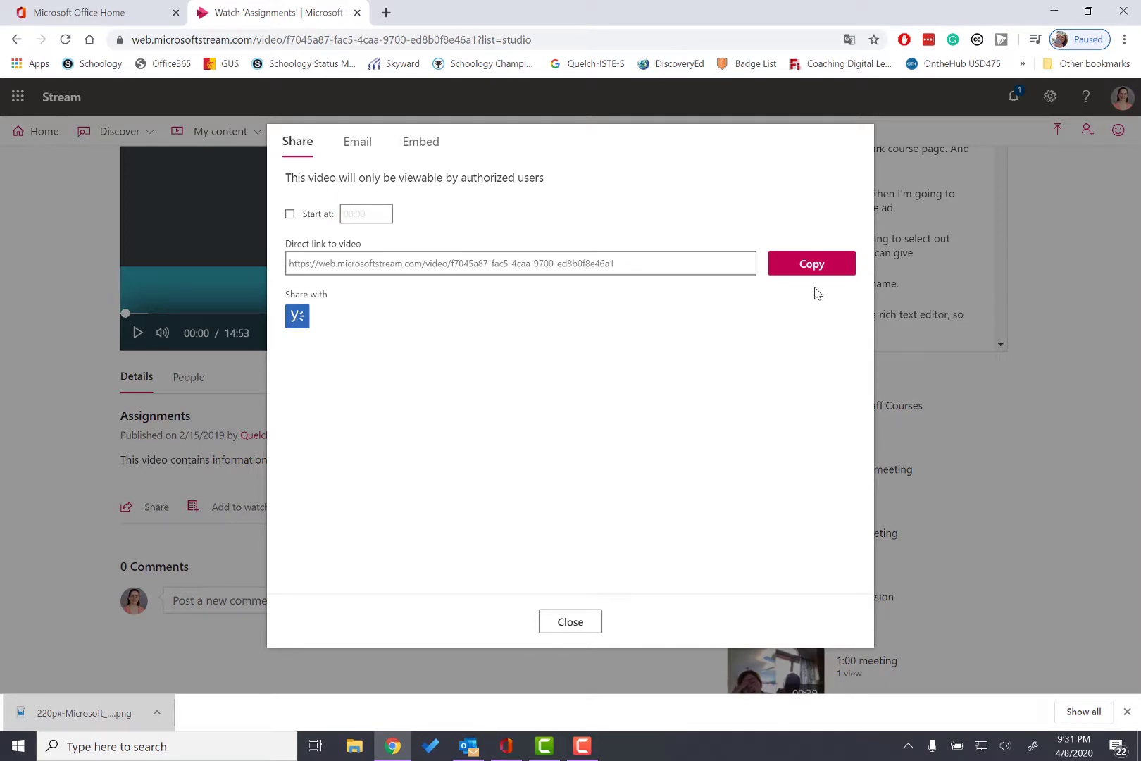
{"action": "left_click", "coordinate": [354, 146]}
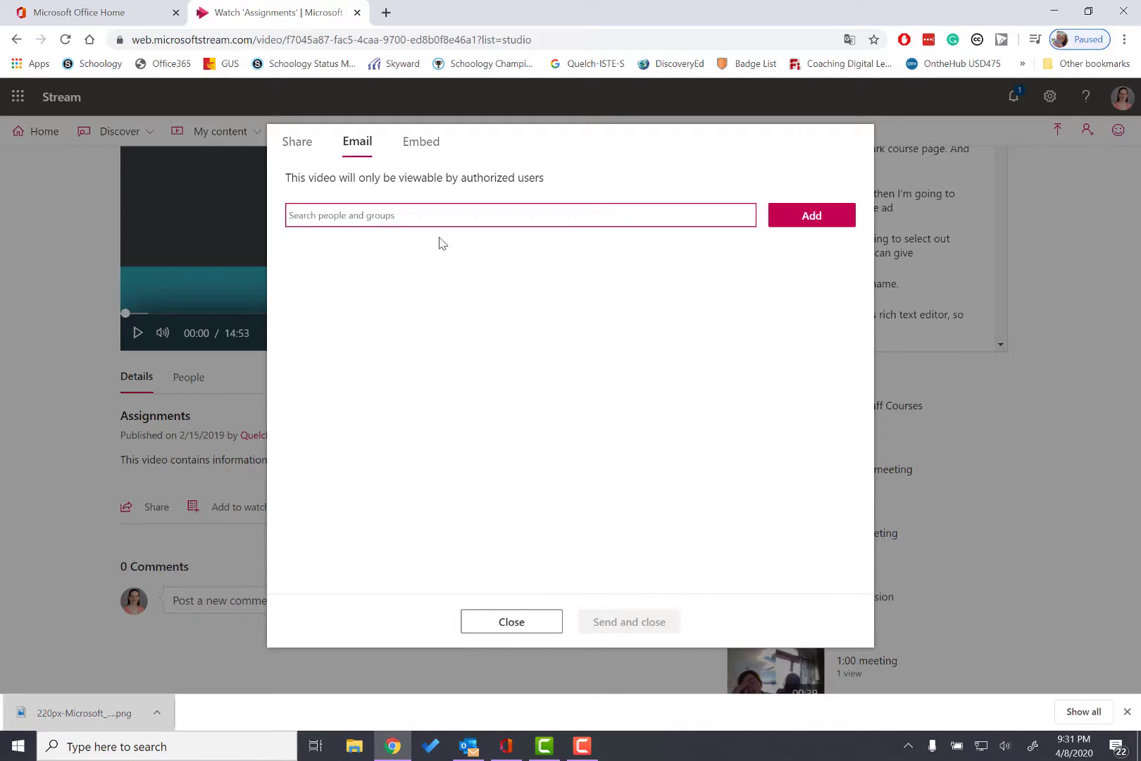
{"action": "left_click", "coordinate": [422, 150]}
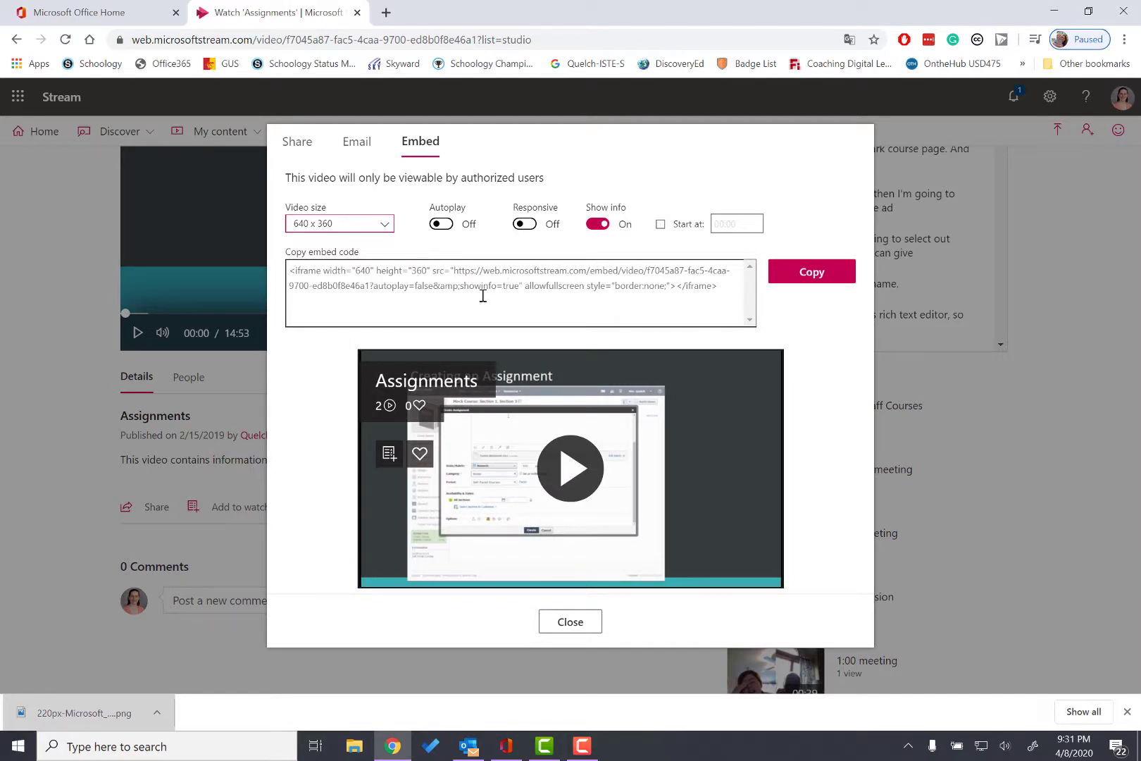
{"action": "left_click", "coordinate": [572, 623]}
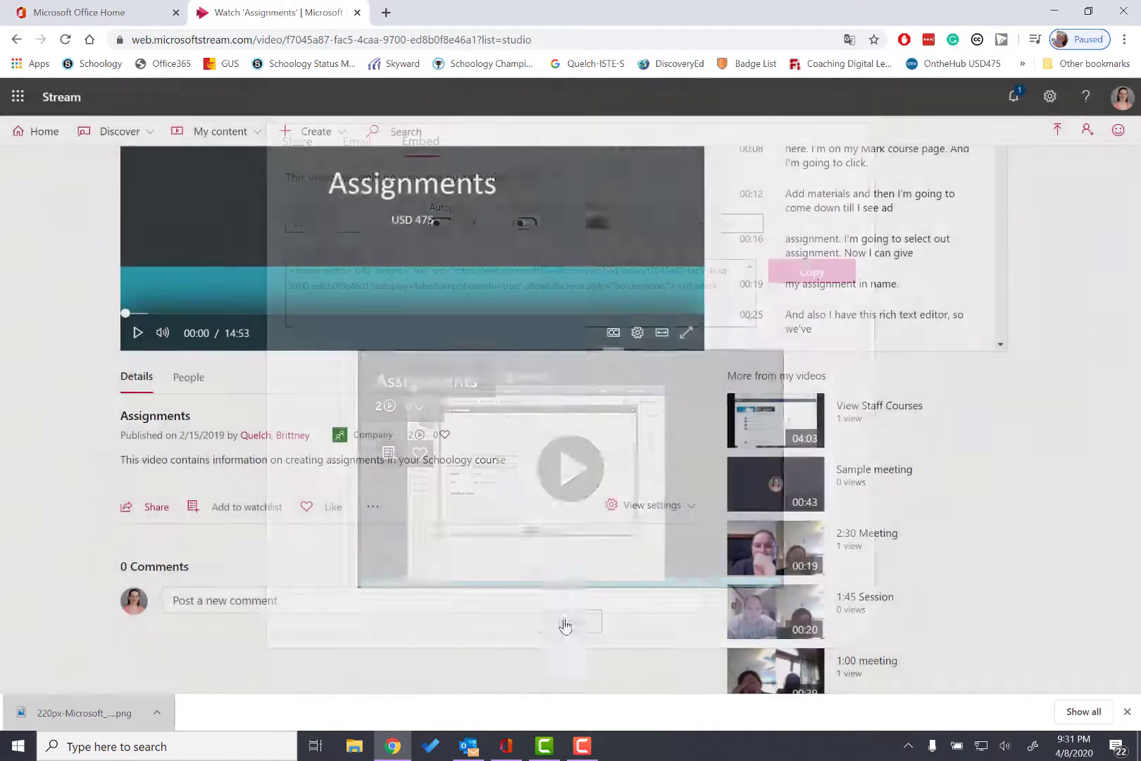
Check the people information of the Assignments video and return to its details
{"action": "scroll", "coordinate": [206, 440], "scroll_direction": "up", "scroll_amount": 1}
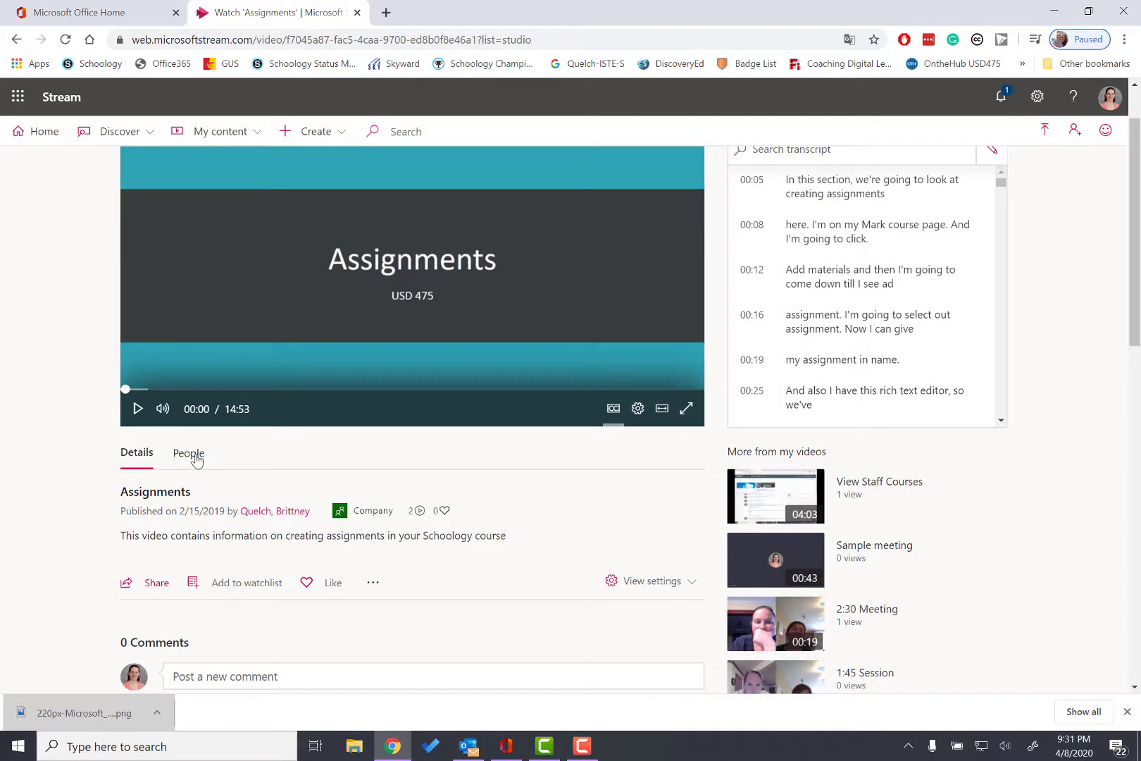
{"action": "left_click", "coordinate": [196, 459]}
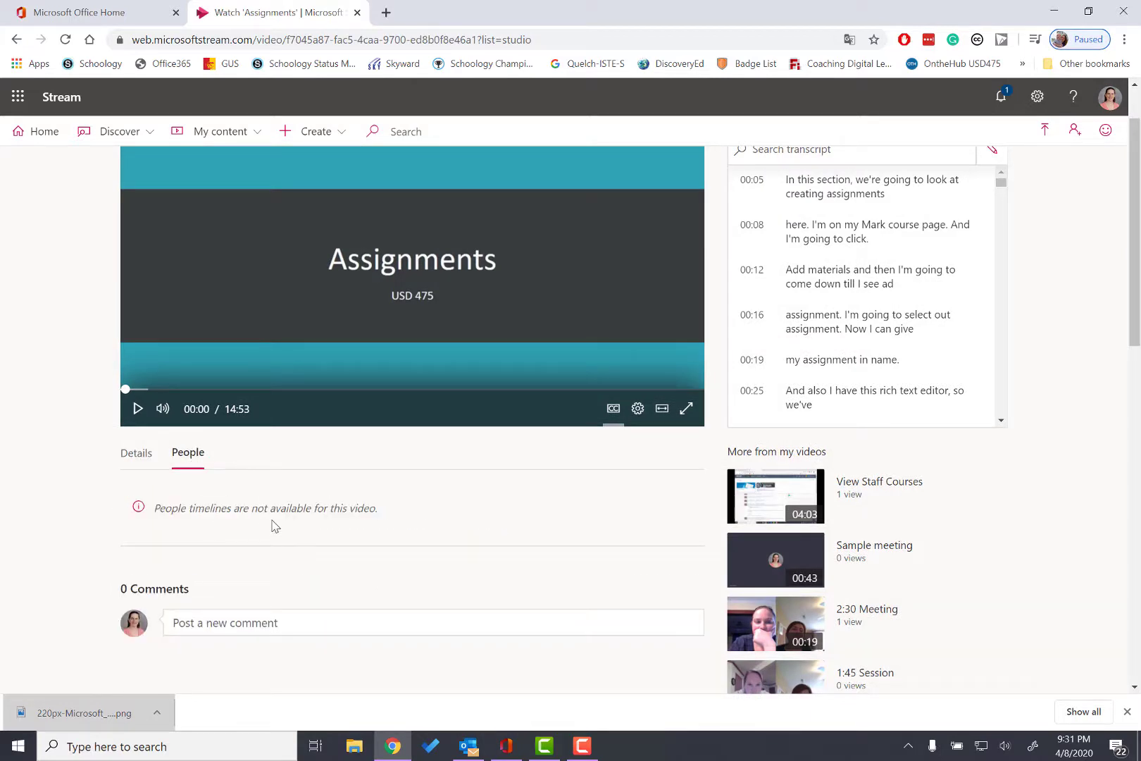
{"action": "left_click", "coordinate": [131, 463]}
Review the additional actions offered for the Assignments video, such as trimming, replacing and downloading, without choosing any
{"action": "scroll", "coordinate": [415, 476], "scroll_direction": "down", "scroll_amount": 2}
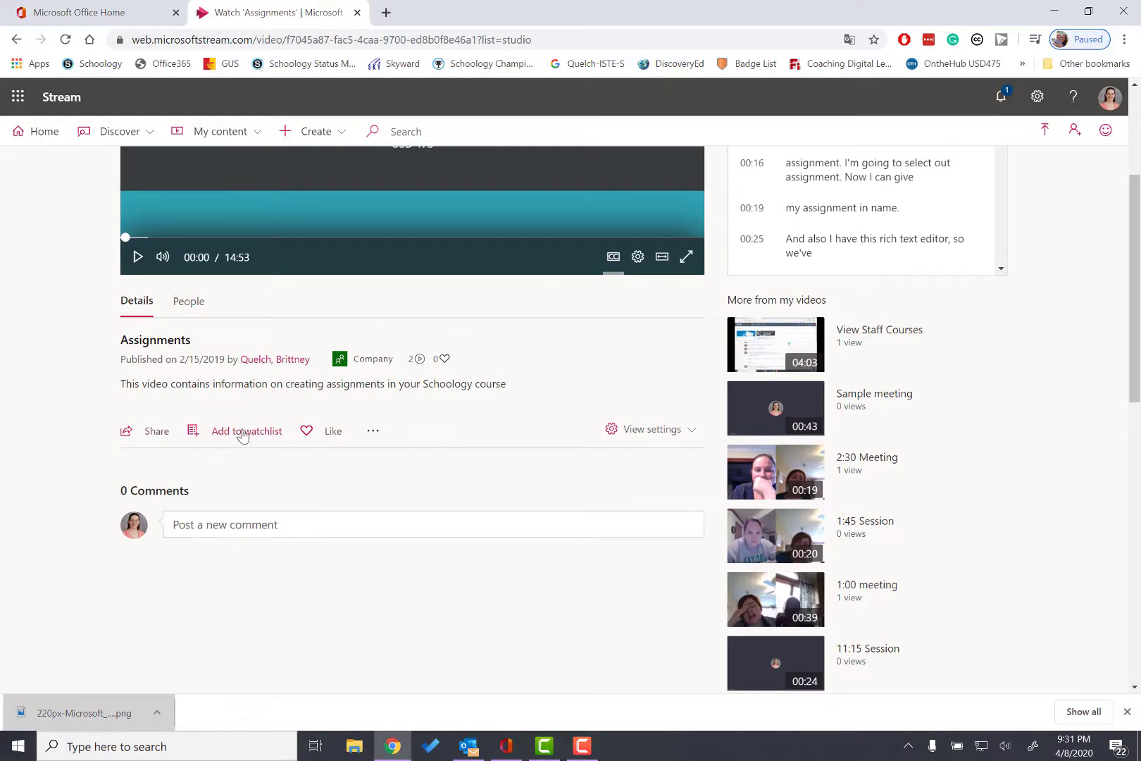
{"action": "left_click", "coordinate": [372, 432]}
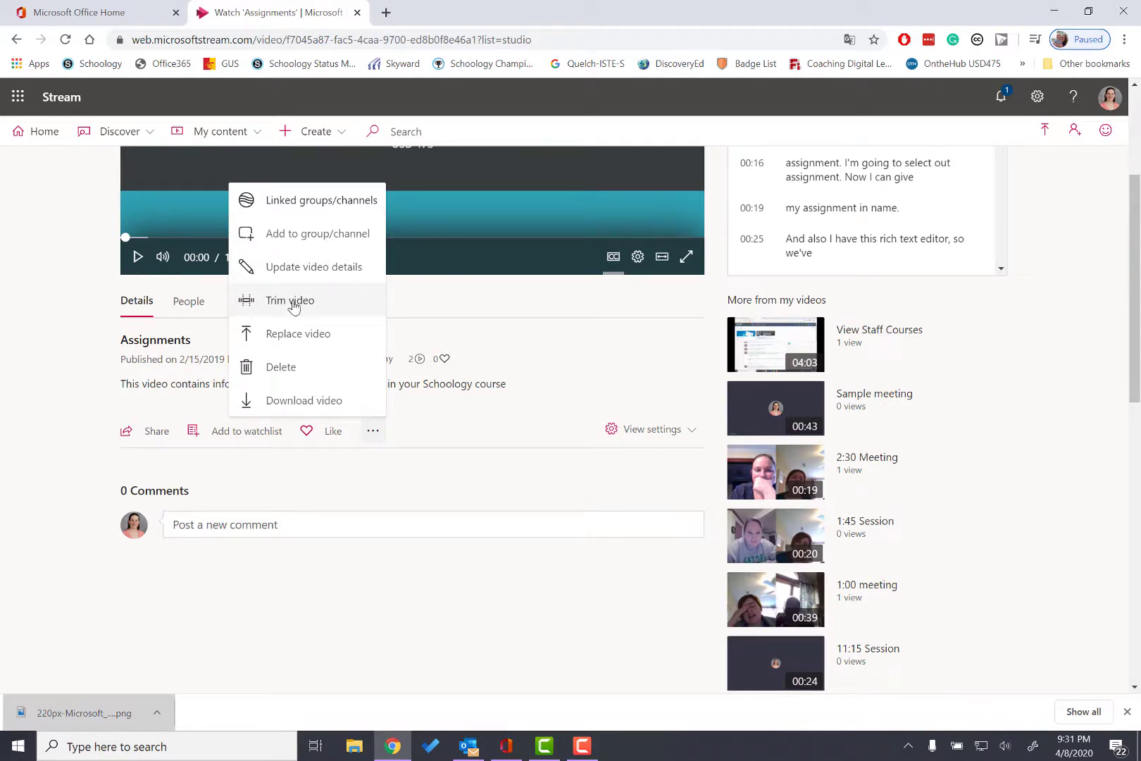
{"action": "scroll", "coordinate": [294, 304], "scroll_direction": "down", "scroll_amount": 1}
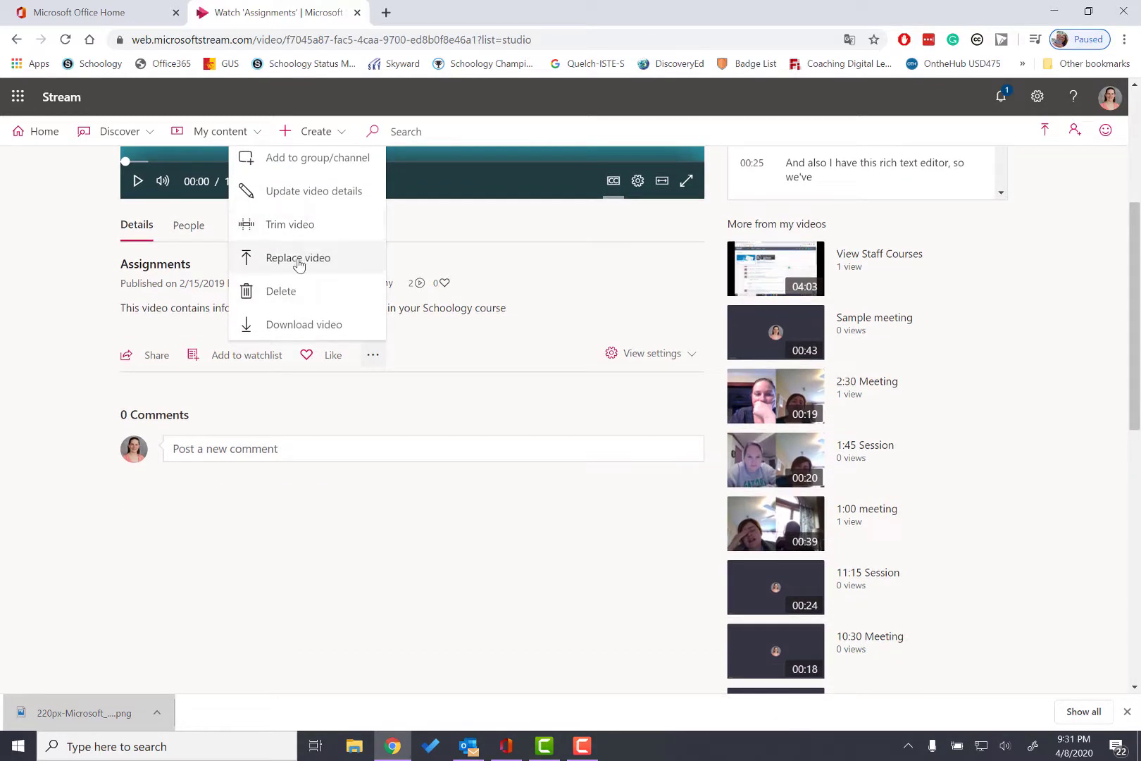
{"action": "scroll", "coordinate": [349, 288], "scroll_direction": "up", "scroll_amount": 1}
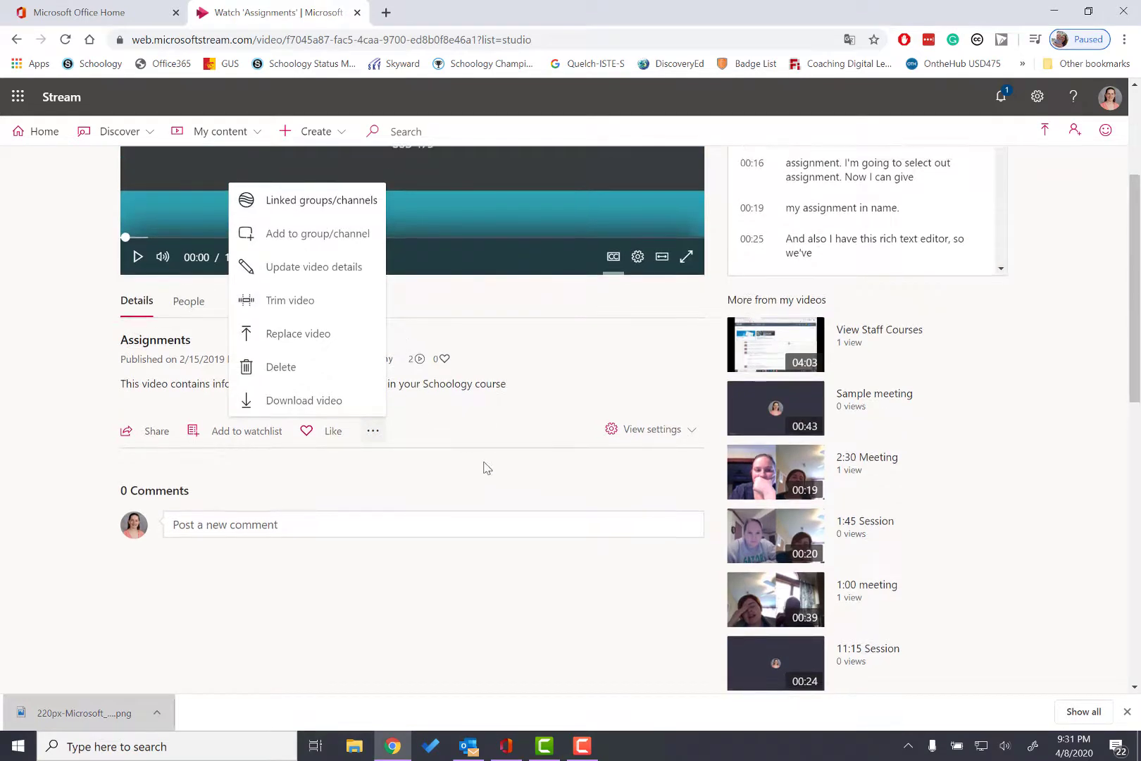
{"action": "left_click", "coordinate": [476, 482]}
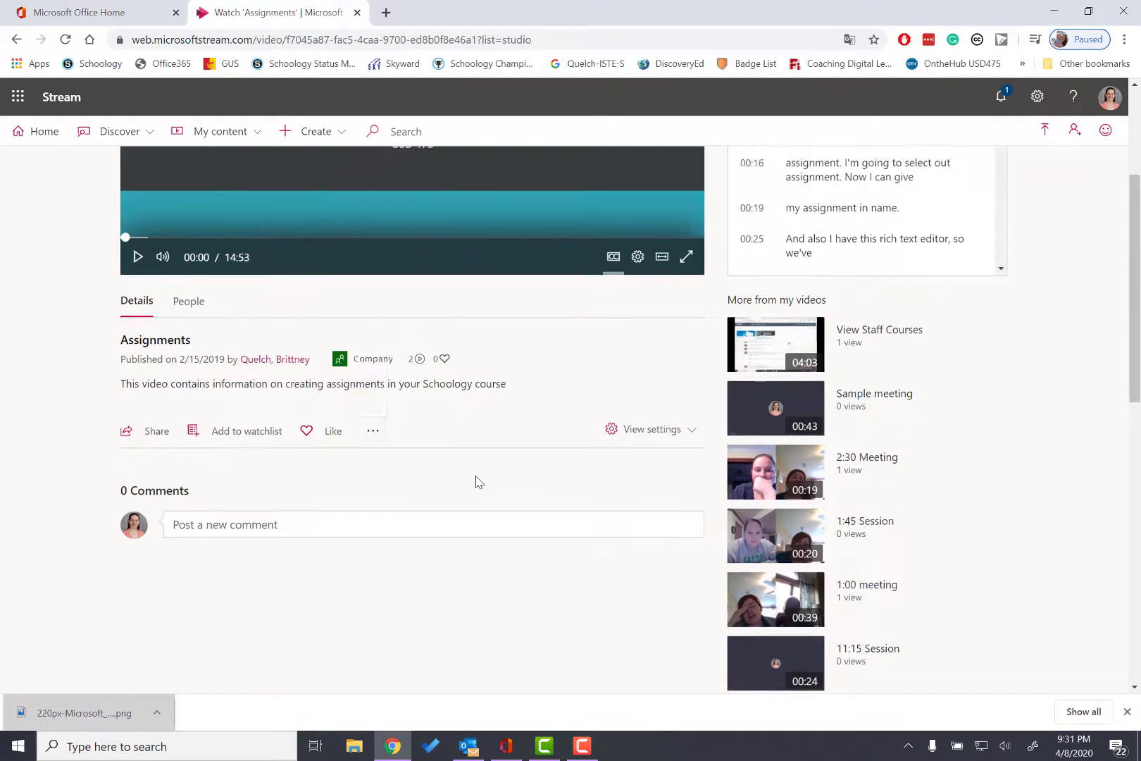
Review the Assignments video's view settings for the transcript, people and theater mode without changing them
{"action": "left_click", "coordinate": [647, 435]}
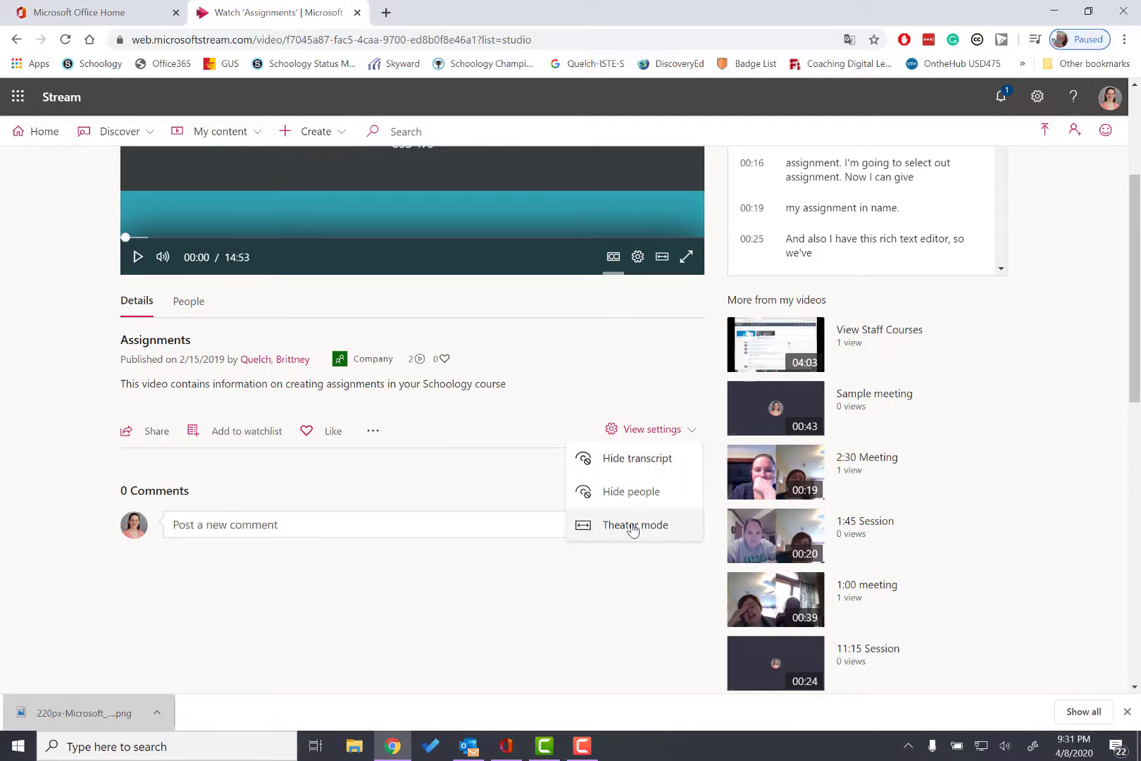
{"action": "scroll", "coordinate": [633, 530], "scroll_direction": "up", "scroll_amount": 2}
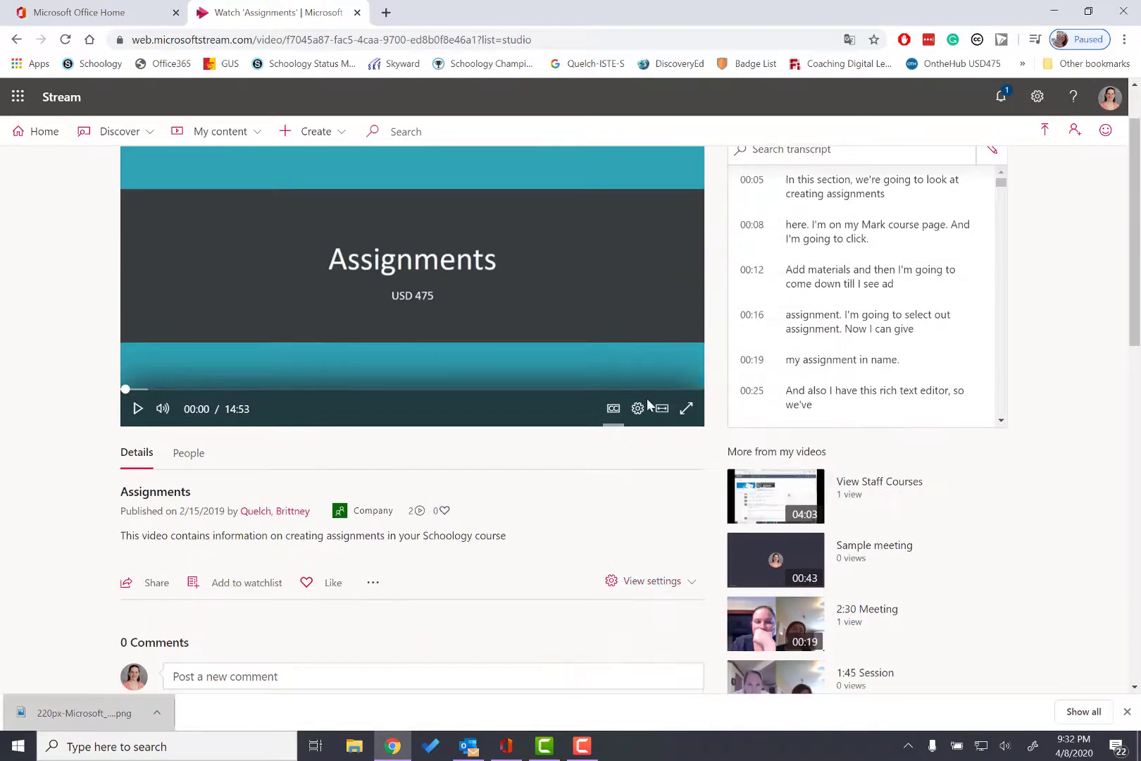
{"action": "scroll", "coordinate": [543, 435], "scroll_direction": "up", "scroll_amount": 1}
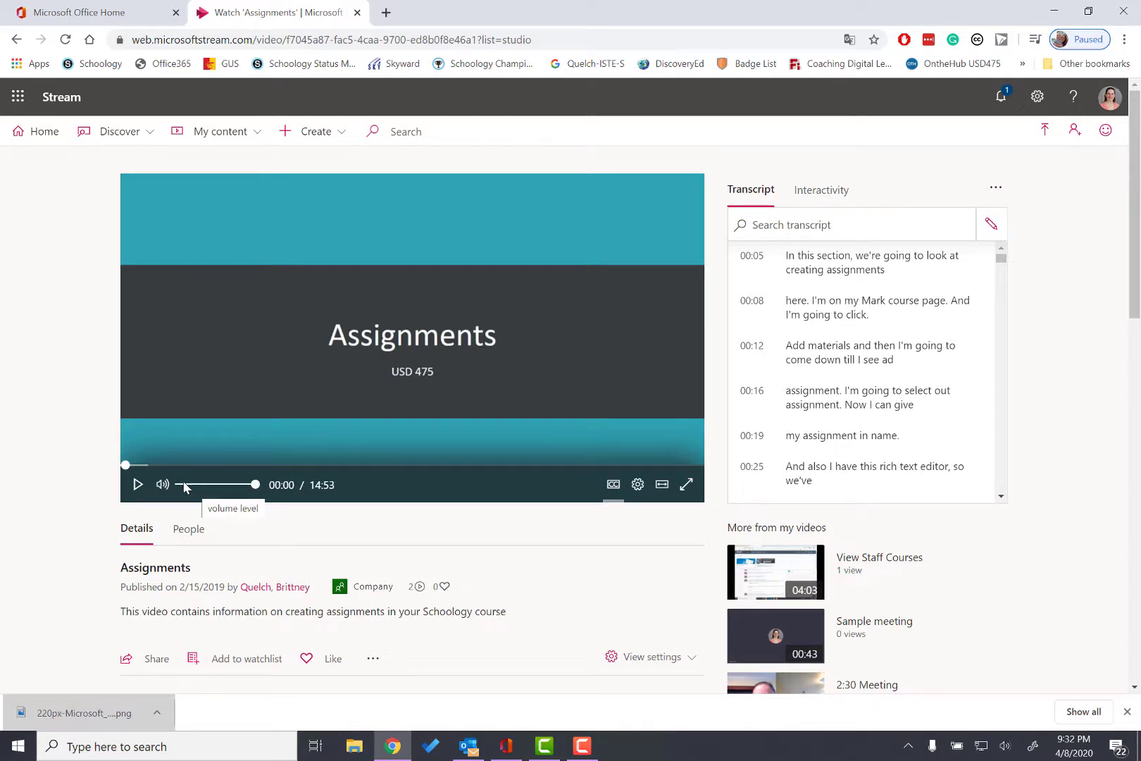
Mute the Assignments video and start its playback
{"action": "left_click", "coordinate": [185, 485]}
{"action": "left_click", "coordinate": [176, 486]}
{"action": "left_click", "coordinate": [138, 485]}
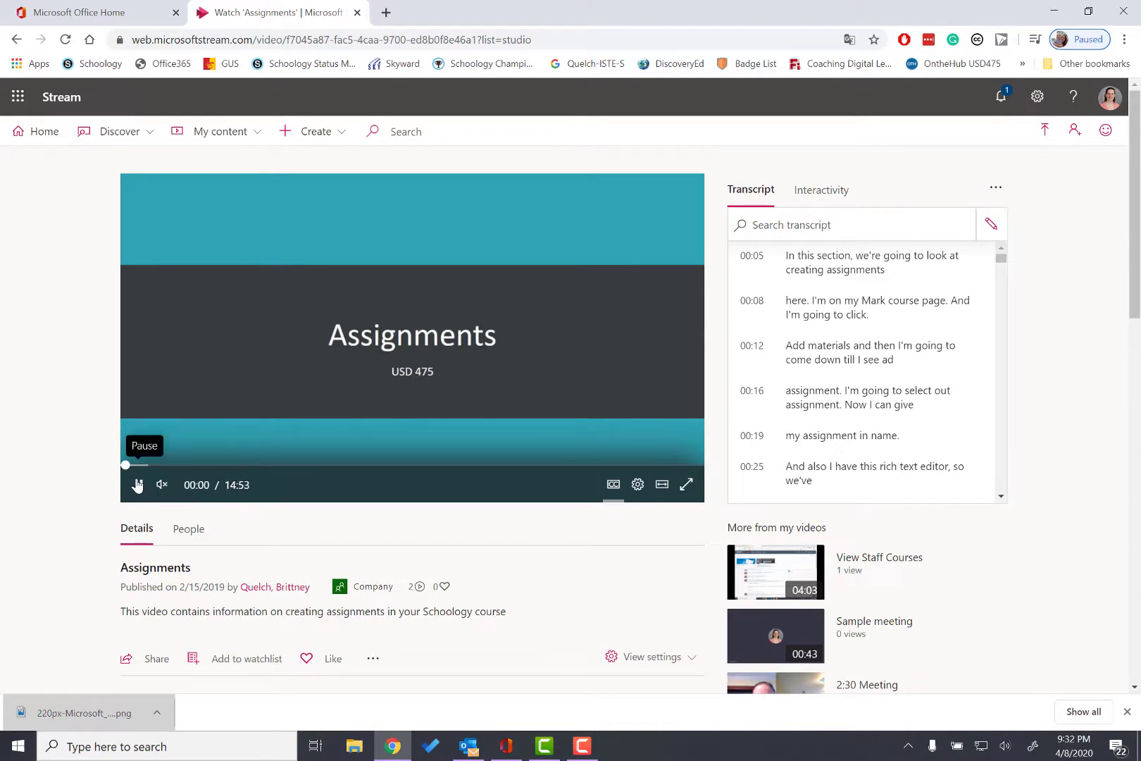
Skip the video ahead to about 01:25 and make the transcript scroll along with playback
{"action": "left_click_drag", "start_coordinate": [128, 466], "coordinate": [179, 465]}
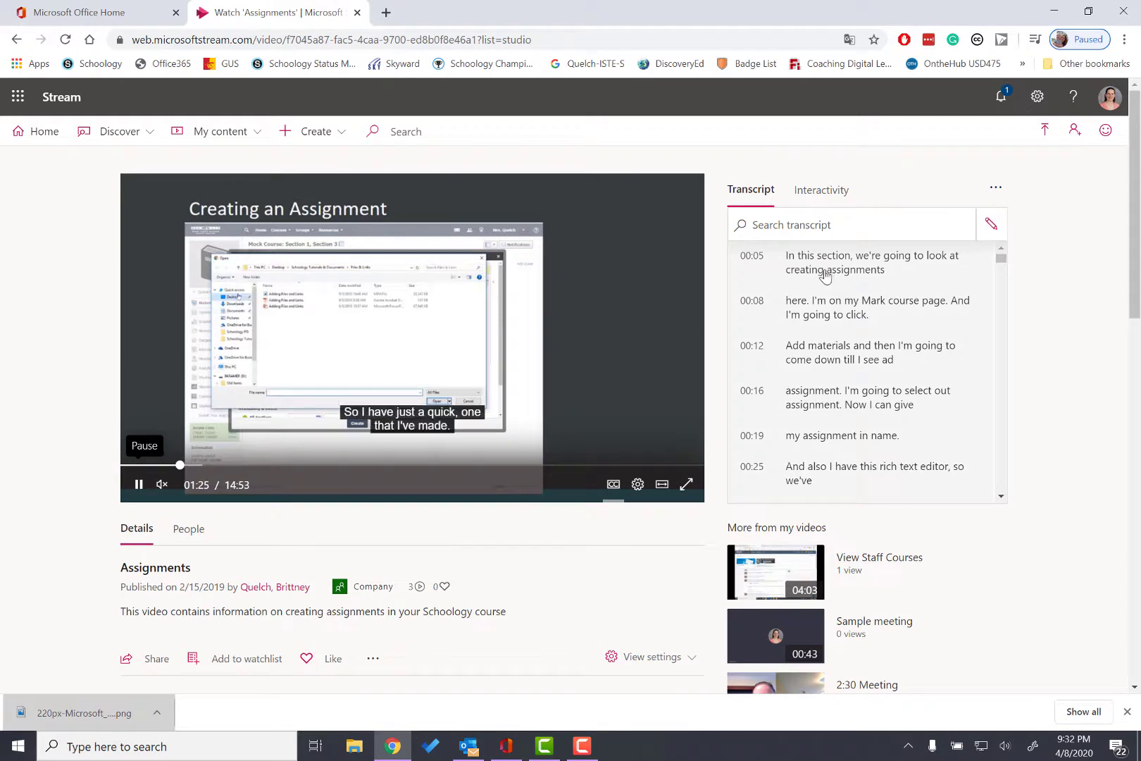
{"action": "left_click", "coordinate": [996, 187]}
{"action": "left_click", "coordinate": [969, 219]}
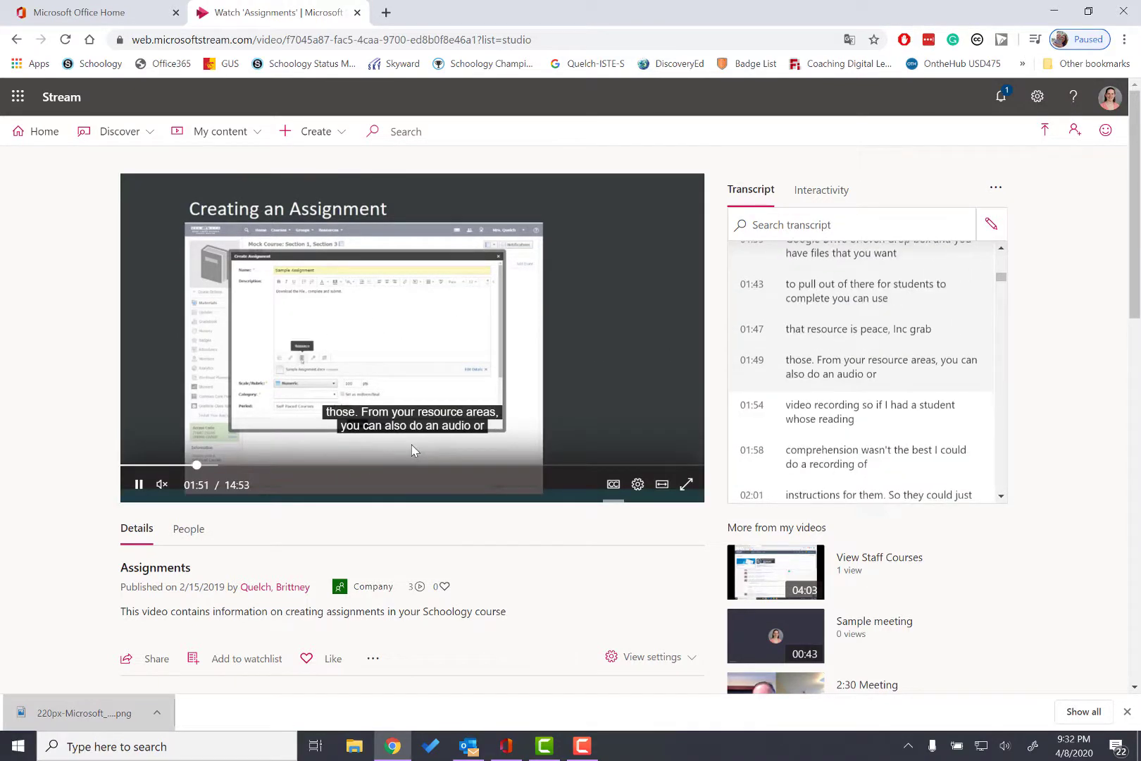
Toggle the closed captions of the playing video, leaving them turned off
{"action": "left_click", "coordinate": [616, 488]}
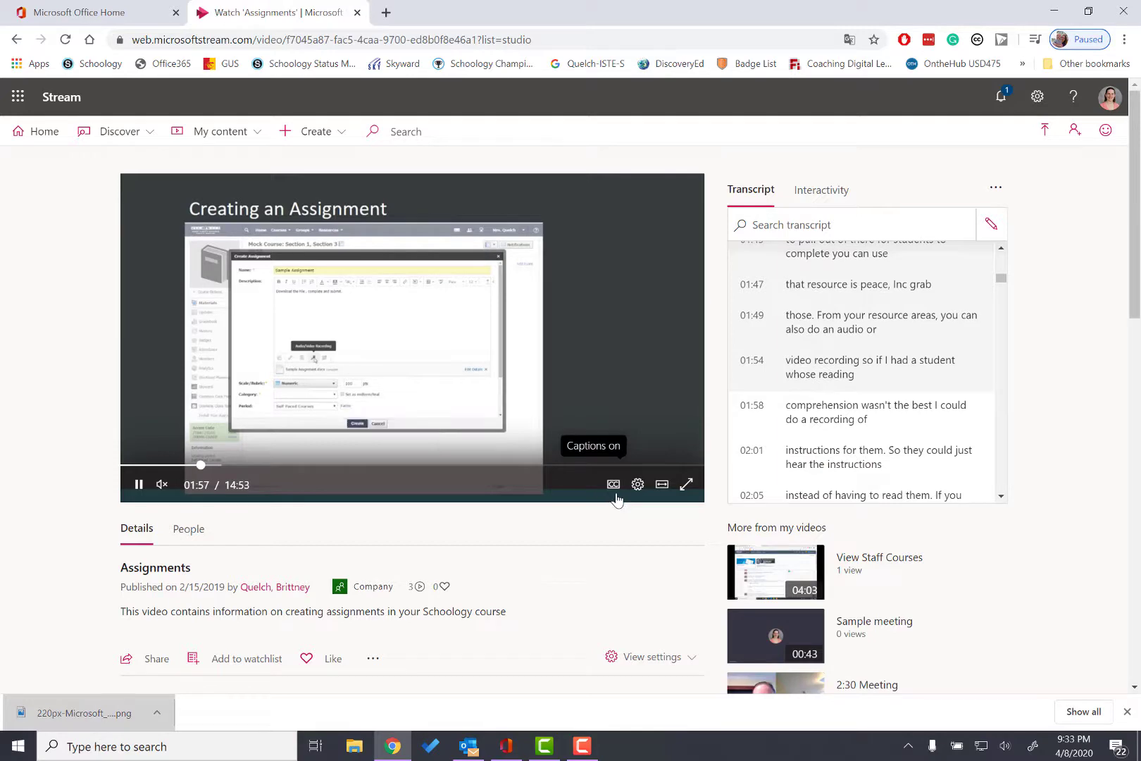
{"action": "left_click", "coordinate": [614, 488]}
{"action": "left_click", "coordinate": [614, 487]}
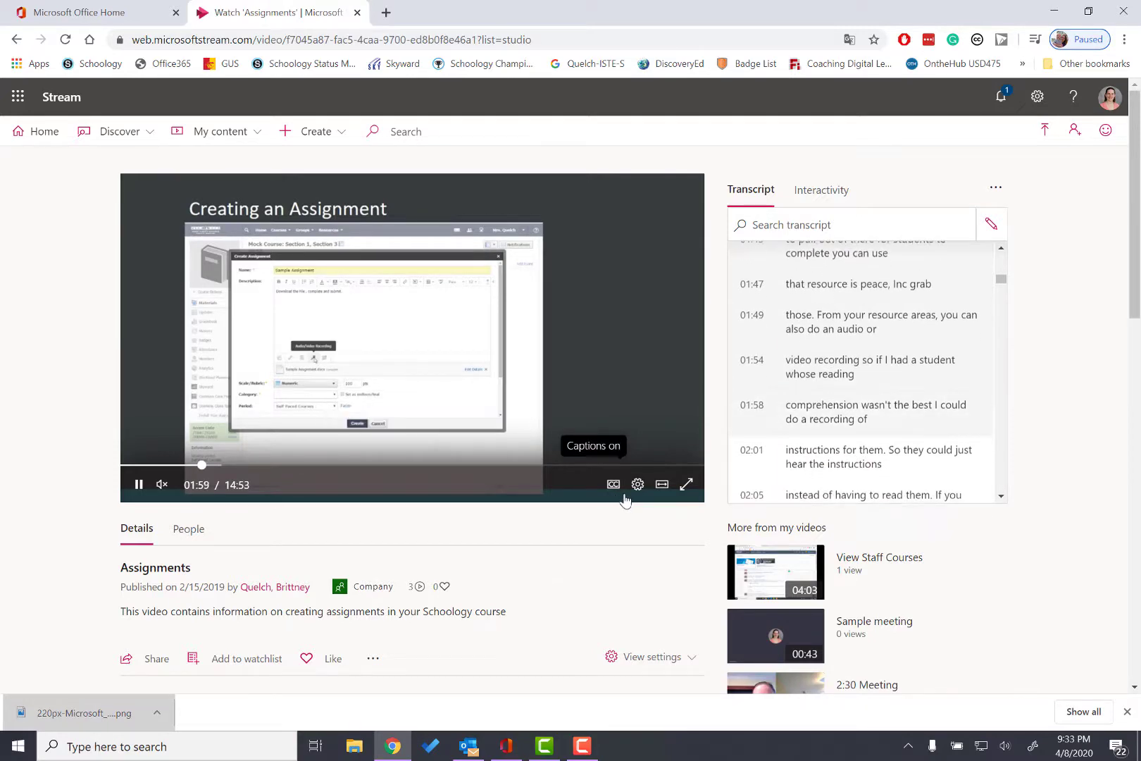
Pause the Assignments video and view the list of own content categories
{"action": "scroll", "coordinate": [246, 427], "scroll_direction": "down", "scroll_amount": 2}
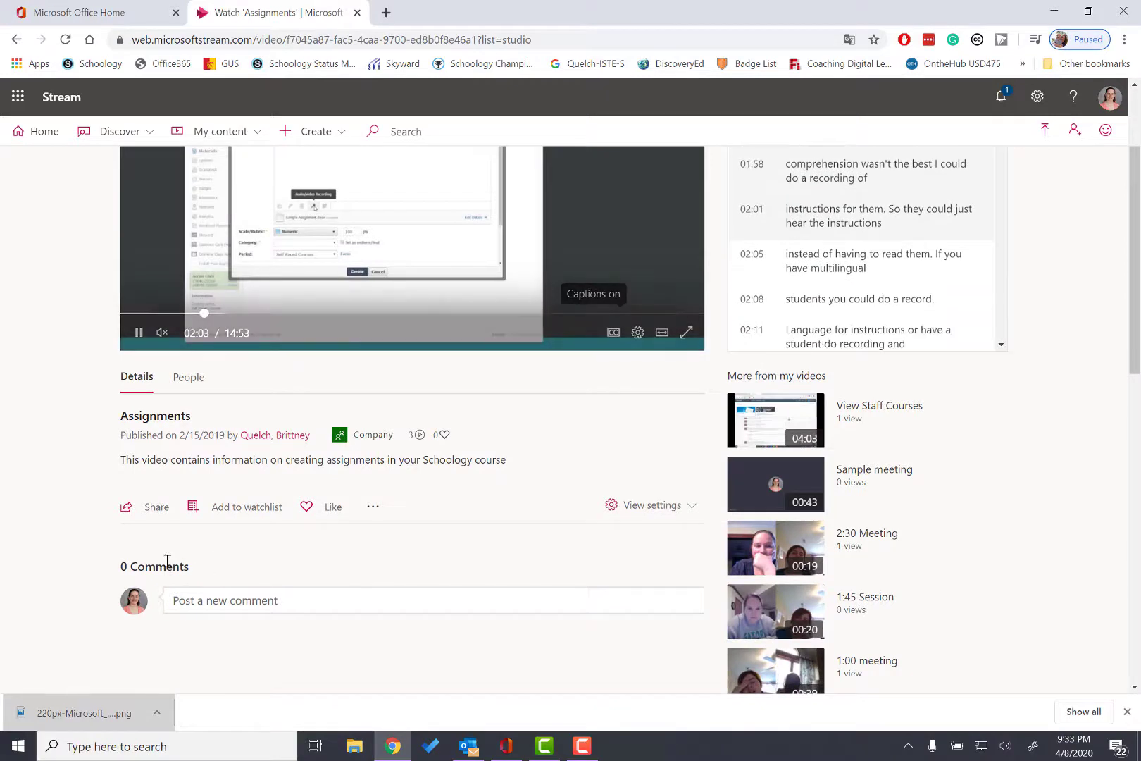
{"action": "left_click", "coordinate": [139, 332]}
{"action": "left_click", "coordinate": [220, 131]}
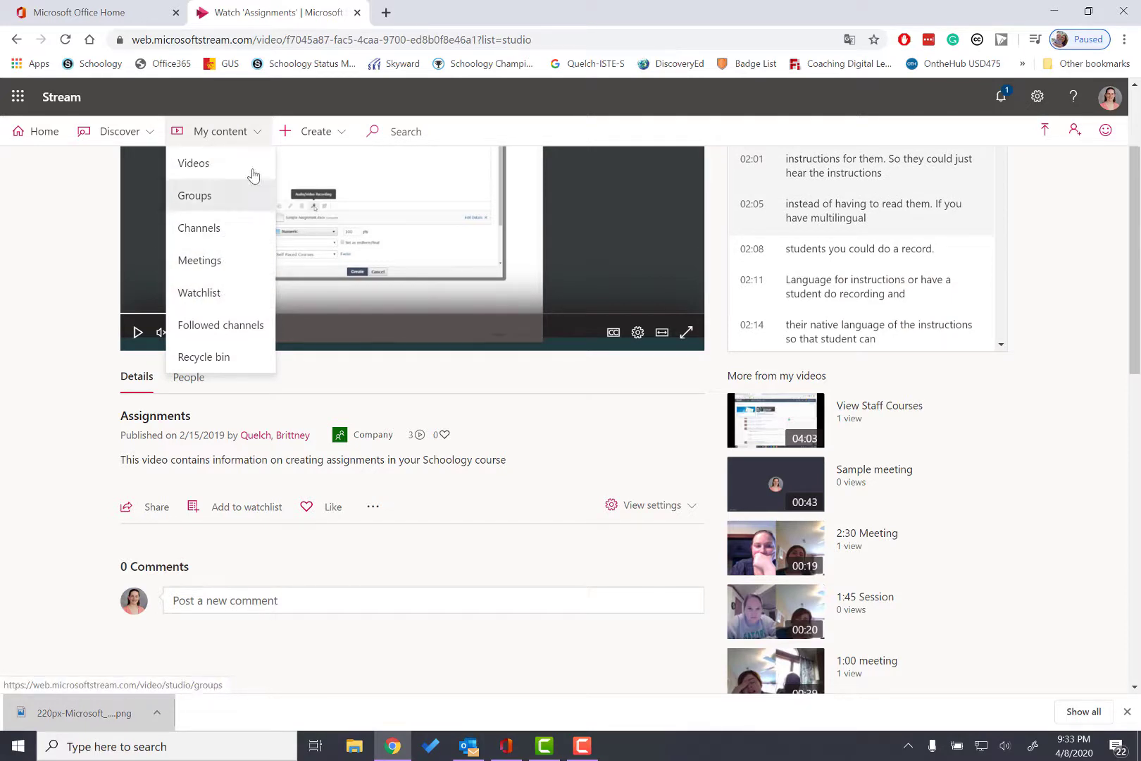
Upload the MP4 video Course Building - Organization System from the Organization System folder inside Schoology's Course Building folder
{"action": "left_click", "coordinate": [312, 145]}
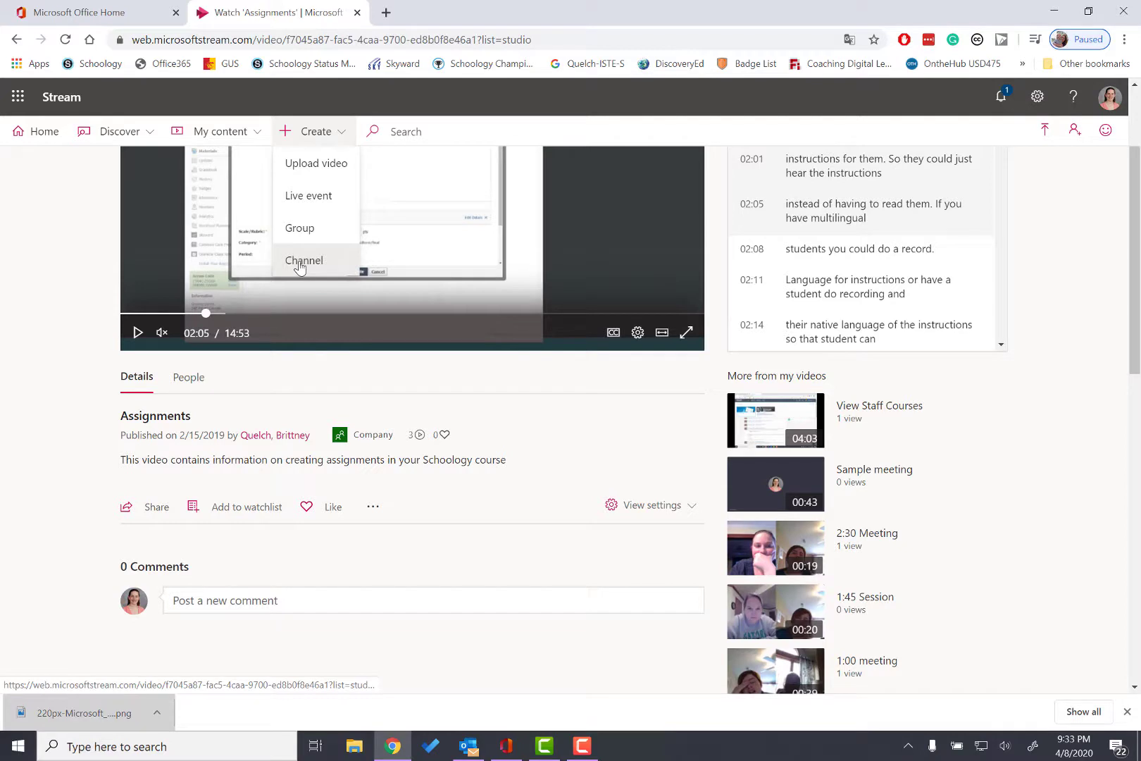
{"action": "left_click", "coordinate": [318, 168]}
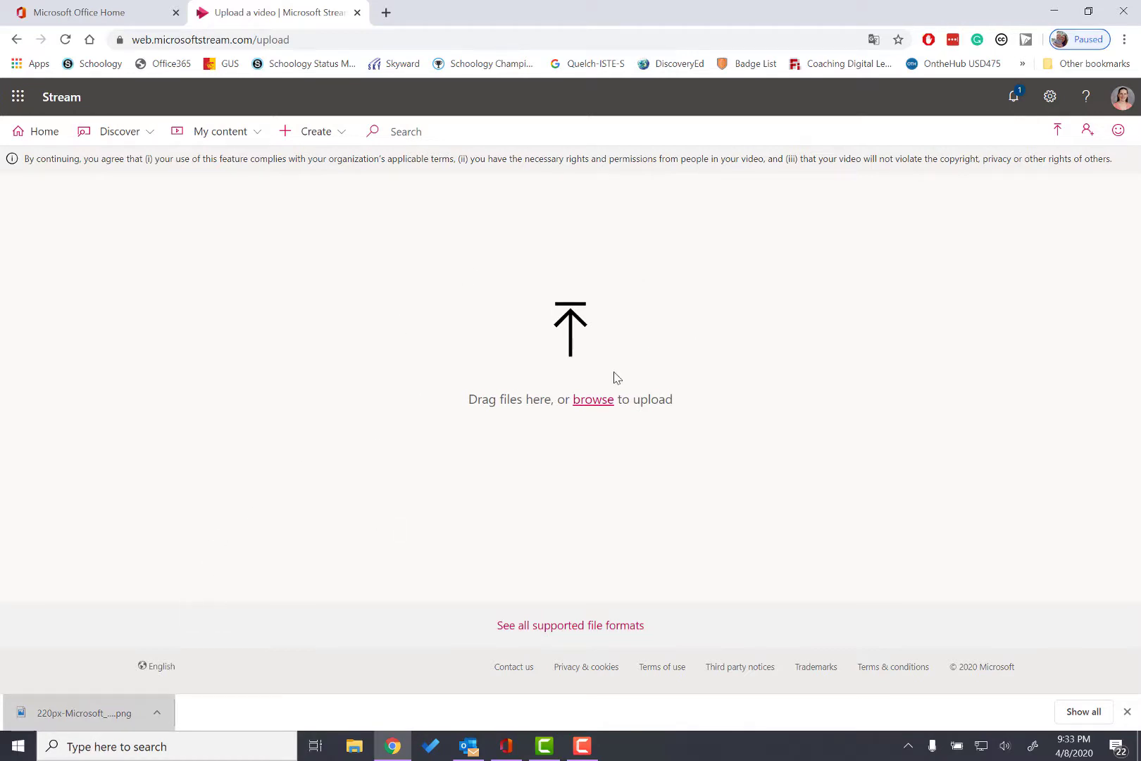
{"action": "left_click", "coordinate": [600, 407]}
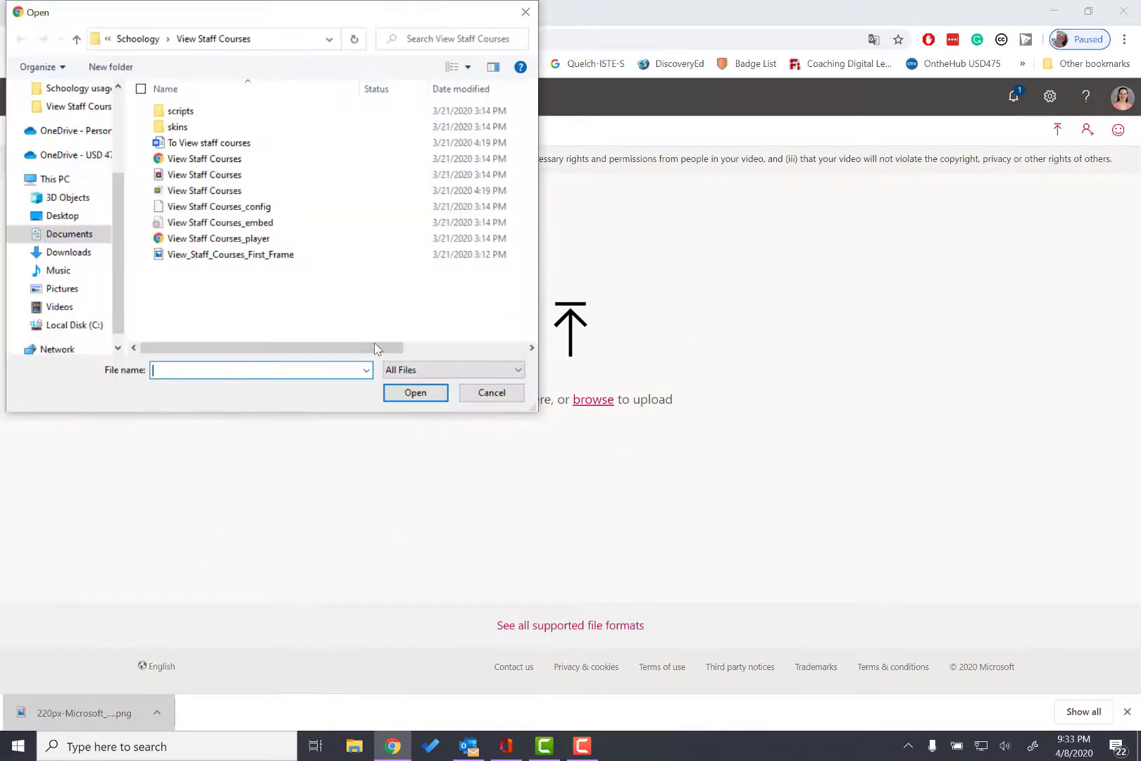
{"action": "left_click", "coordinate": [127, 43]}
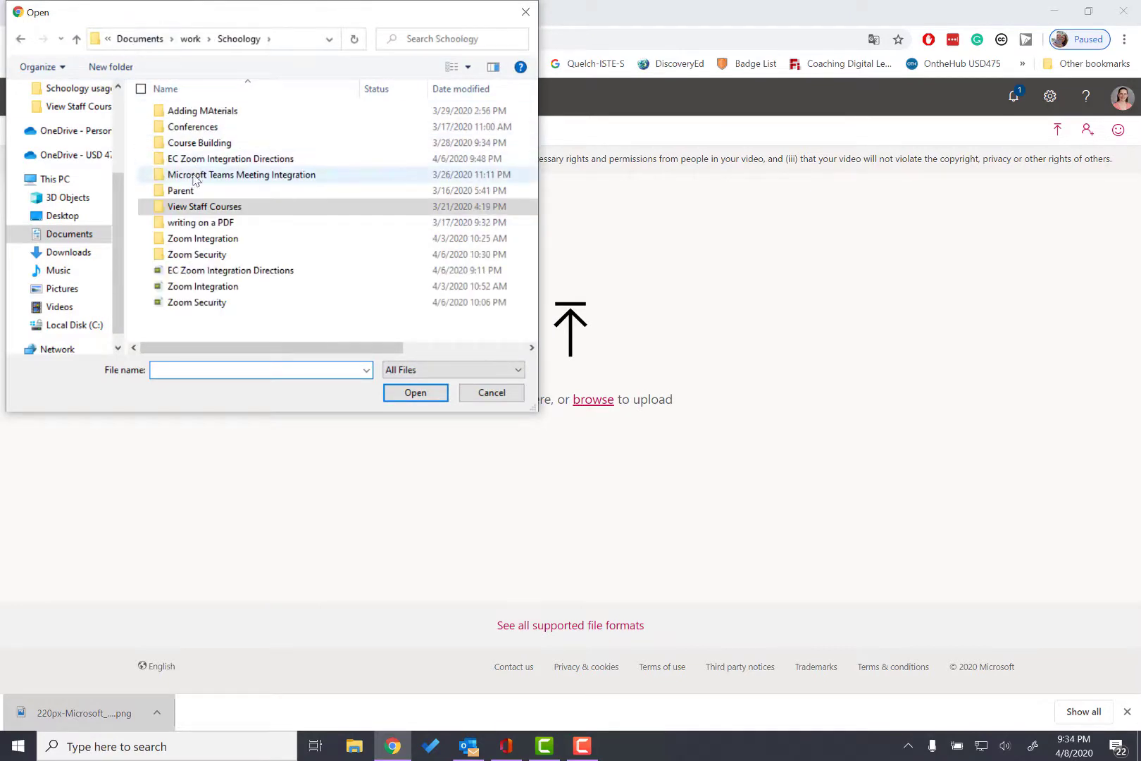
{"action": "left_click", "coordinate": [199, 143]}
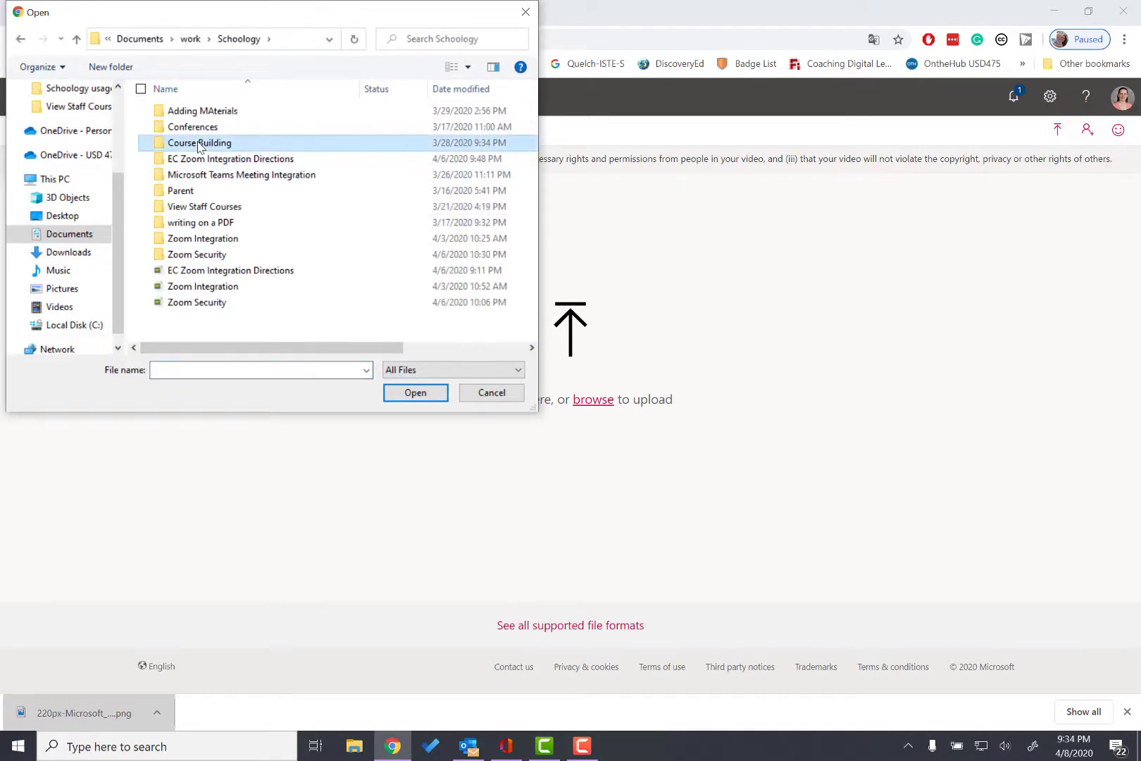
{"action": "double_click", "coordinate": [200, 144]}
{"action": "double_click", "coordinate": [200, 143]}
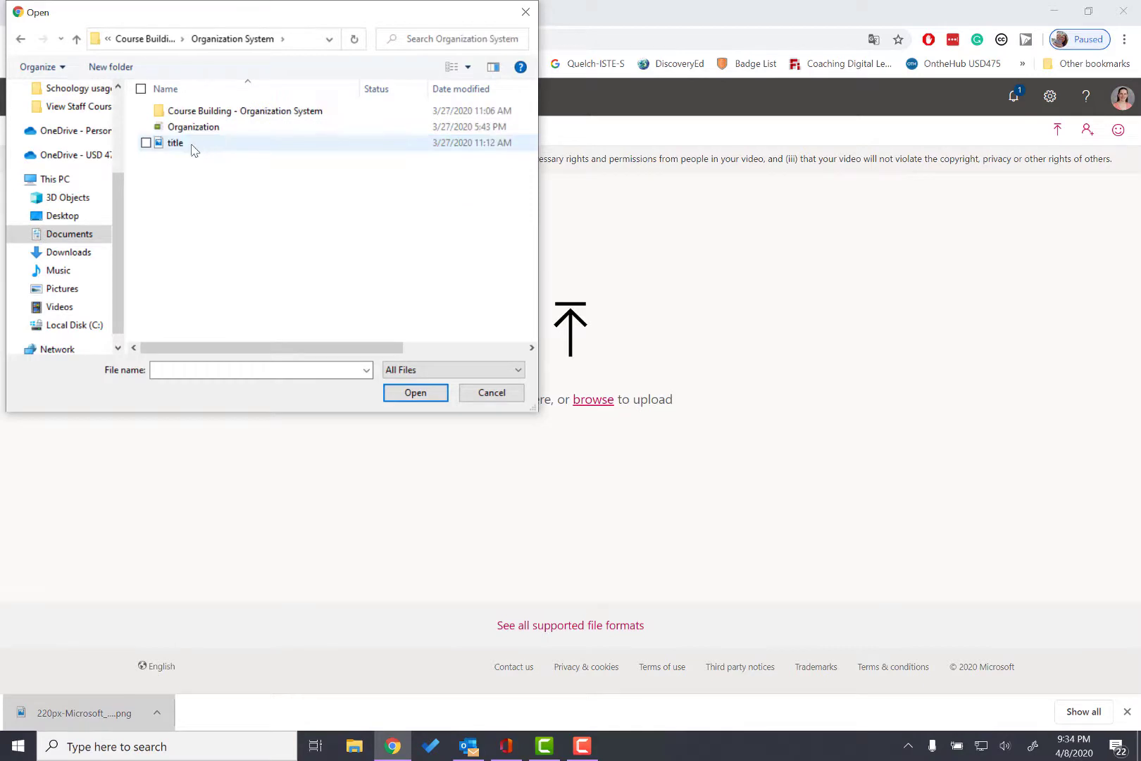
{"action": "left_click", "coordinate": [201, 113]}
{"action": "double_click", "coordinate": [201, 113]}
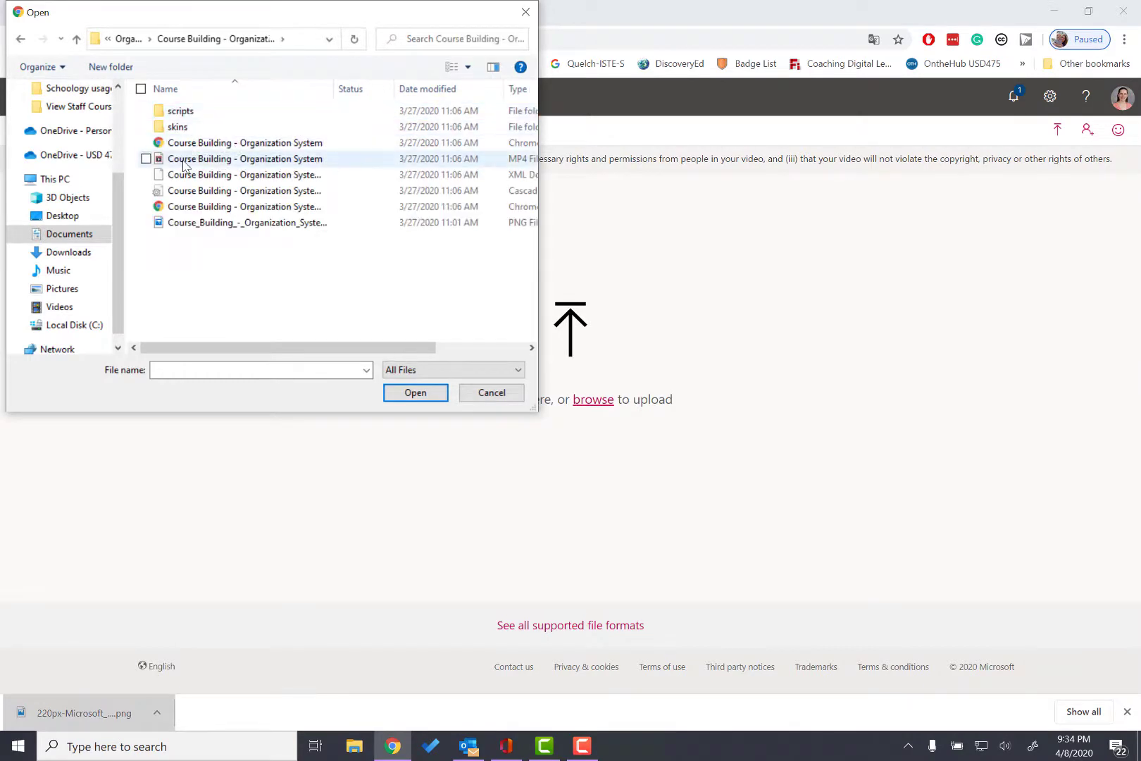
{"action": "double_click", "coordinate": [201, 158]}
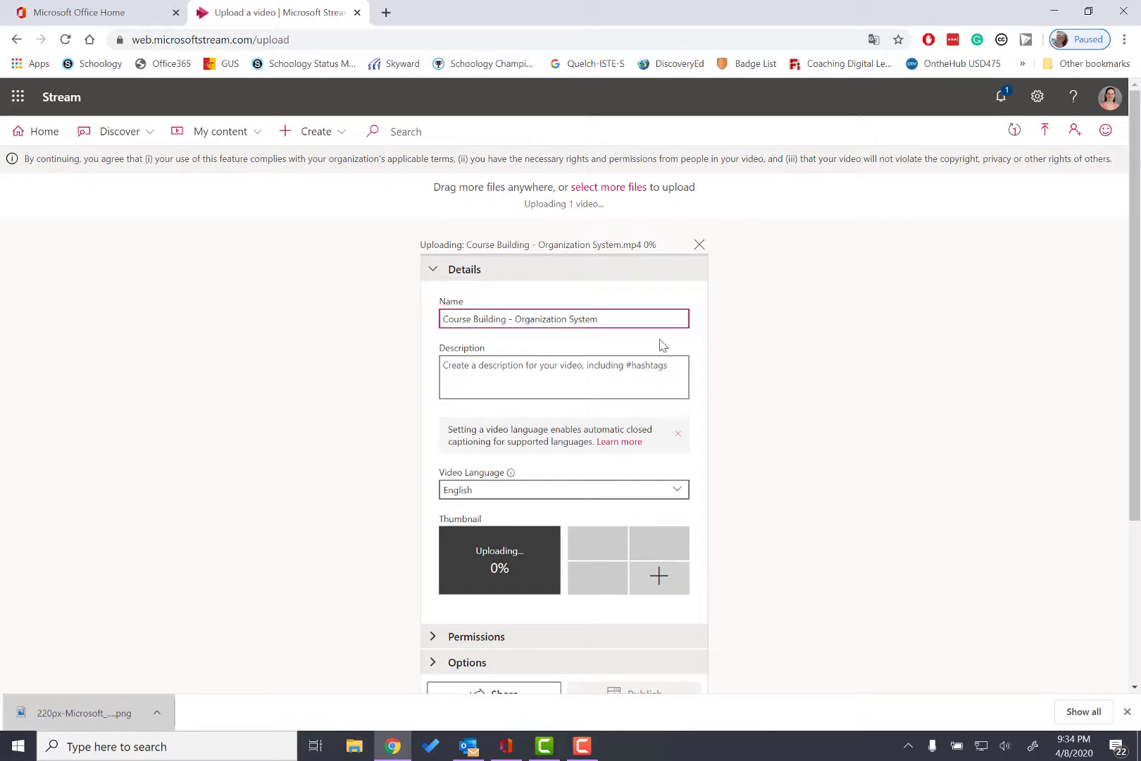
Review the uploaded video's name, description and language settings without changing them
{"action": "left_click_drag", "start_coordinate": [648, 322], "coordinate": [417, 321]}
{"action": "left_click", "coordinate": [474, 374]}
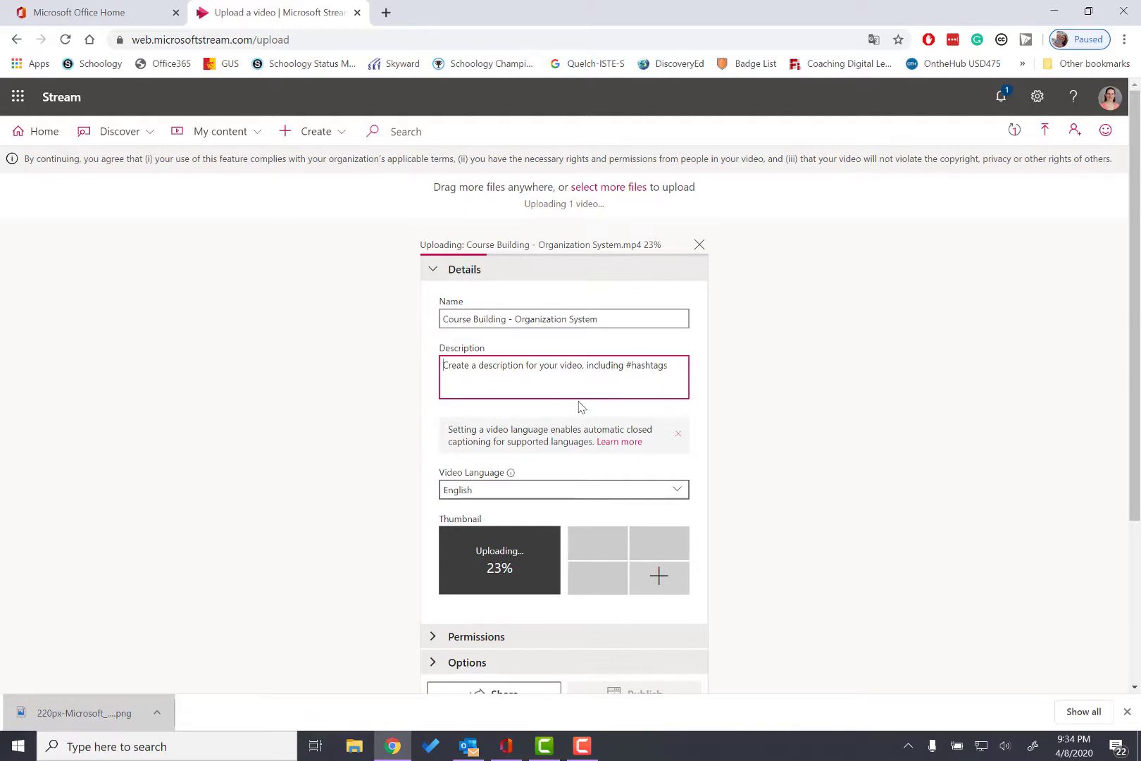
{"action": "scroll", "coordinate": [554, 564], "scroll_direction": "down", "scroll_amount": 2}
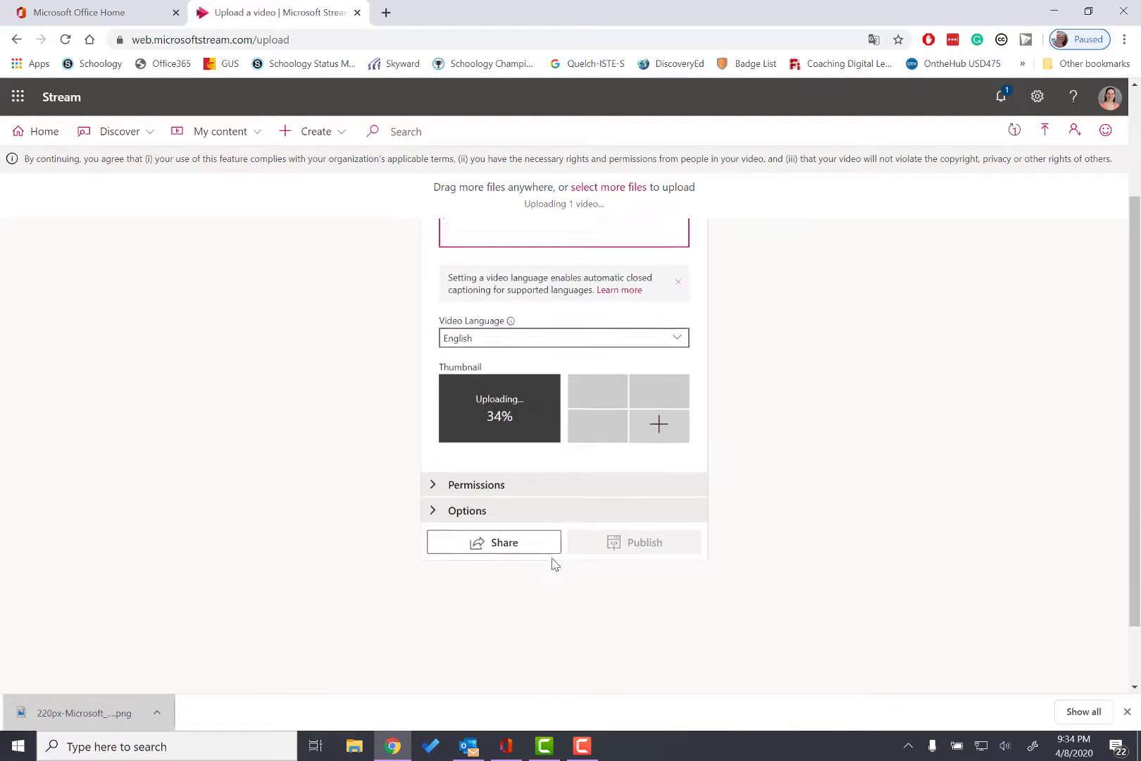
{"action": "left_click", "coordinate": [470, 340]}
{"action": "left_click", "coordinate": [470, 343]}
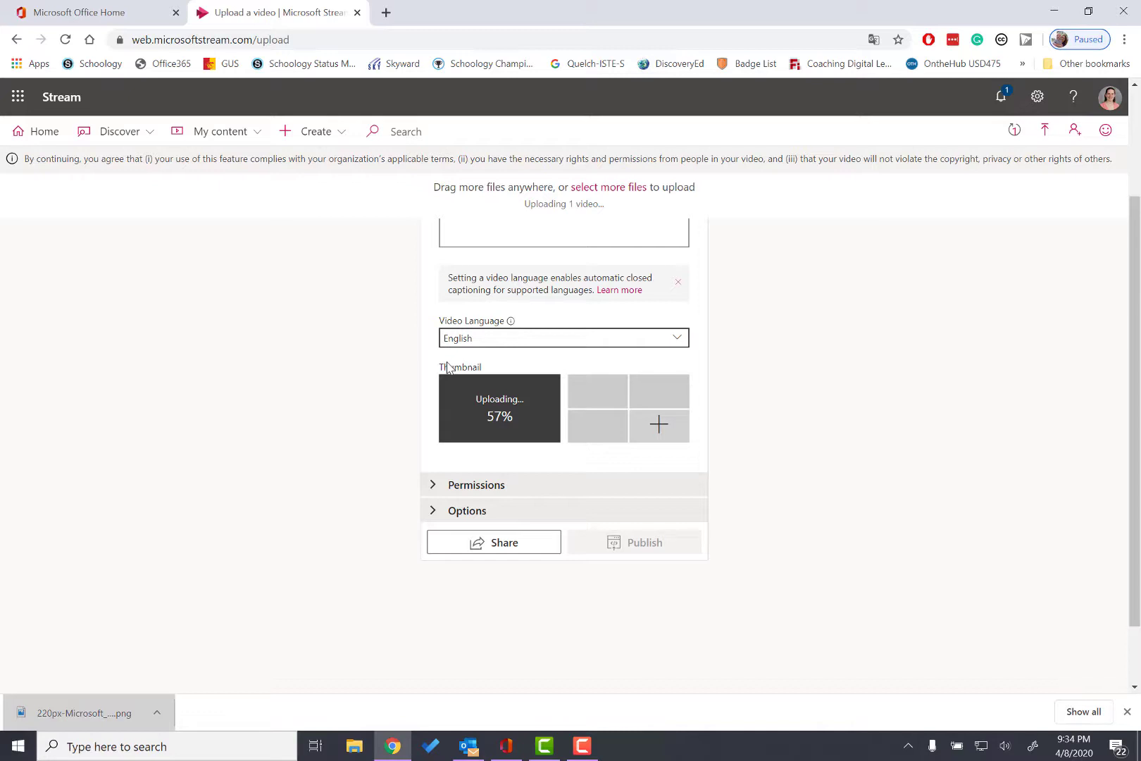
Remove company-wide viewing from the uploaded video's permissions and set the sharing type to People
{"action": "left_click", "coordinate": [436, 494]}
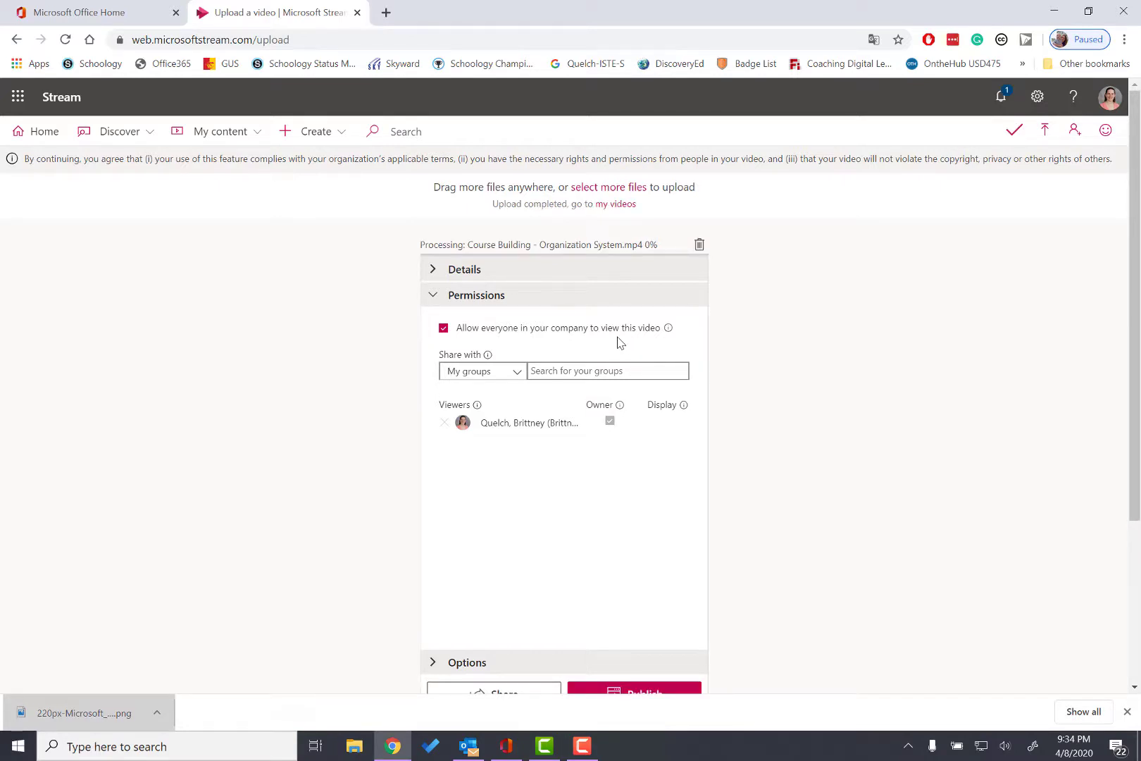
{"action": "left_click", "coordinate": [463, 329]}
{"action": "left_click", "coordinate": [599, 434]}
{"action": "left_click", "coordinate": [501, 381]}
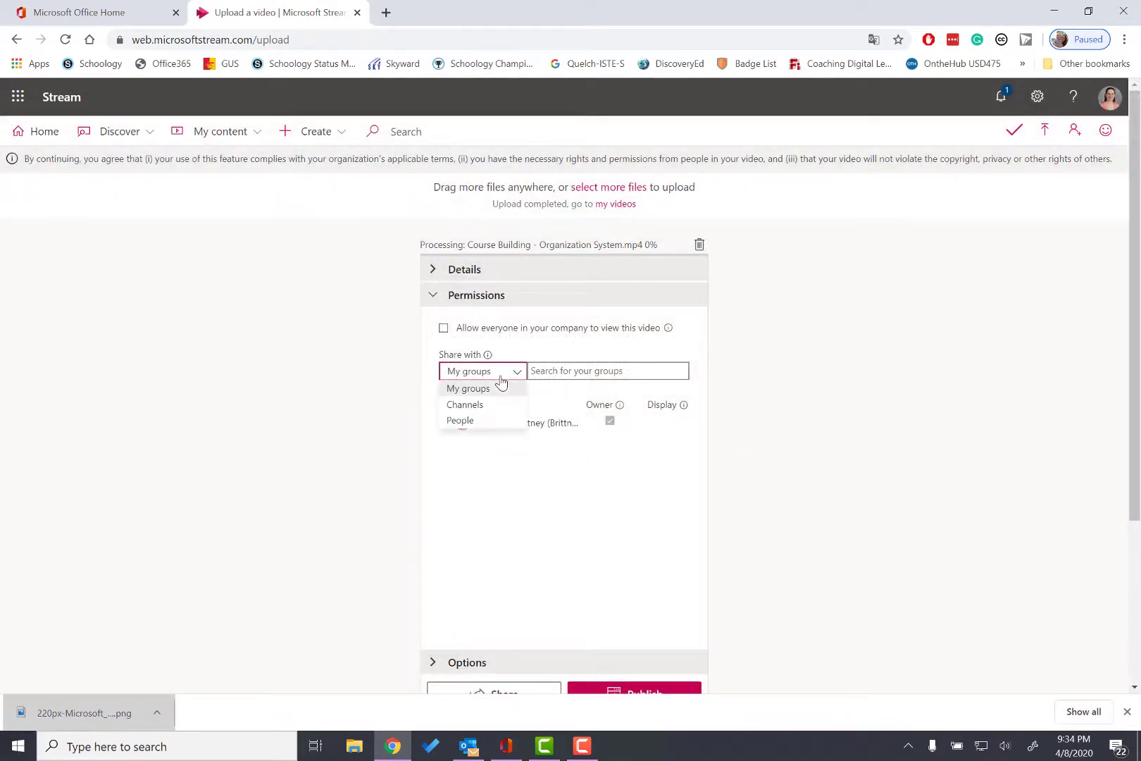
{"action": "left_click", "coordinate": [477, 422]}
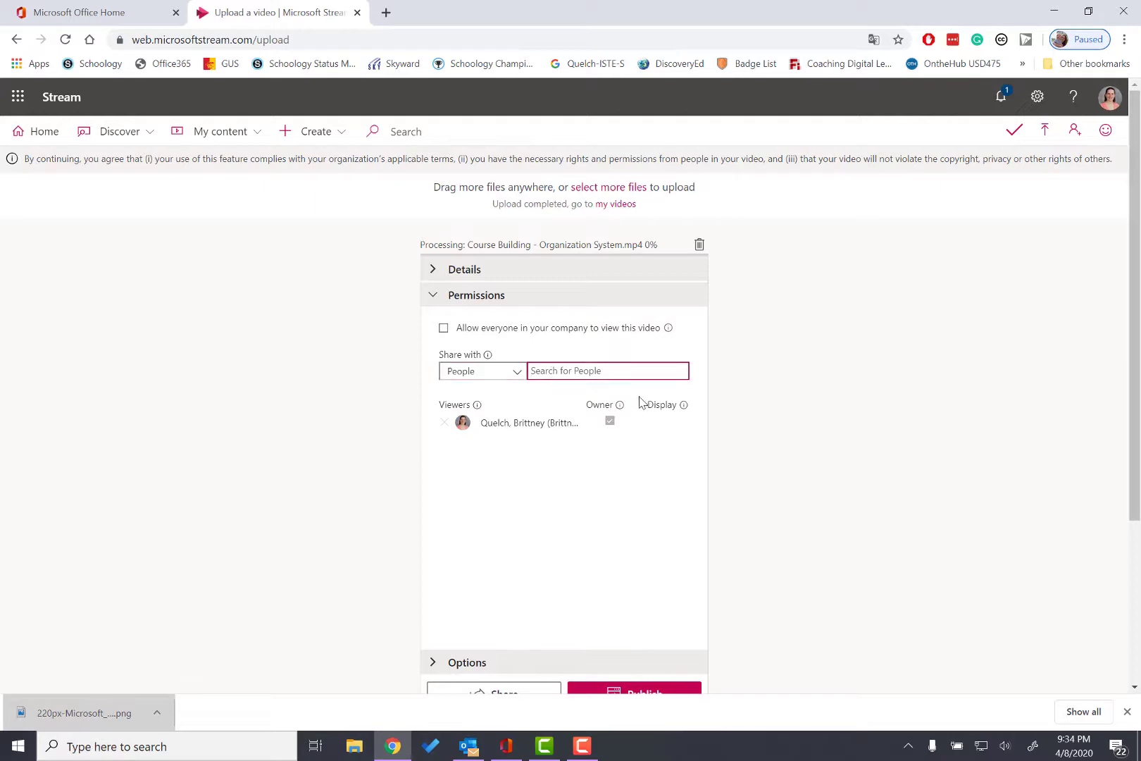
{"action": "left_click", "coordinate": [570, 493]}
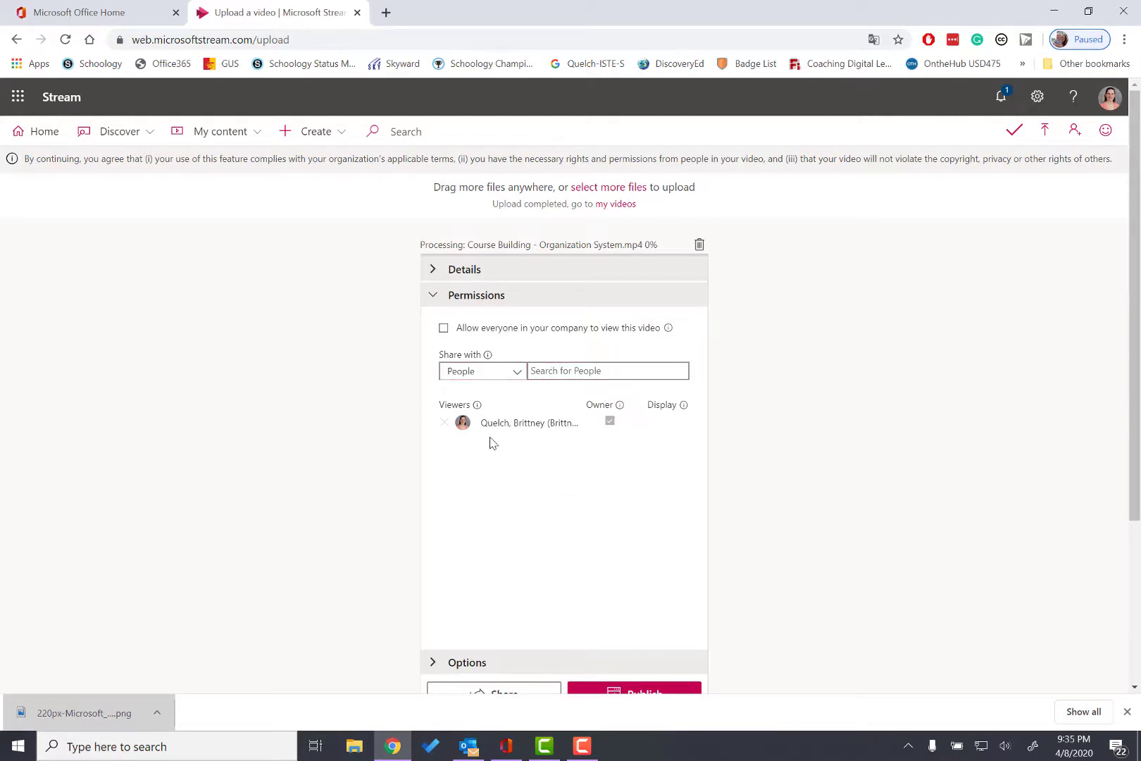
Allow everyone in the company to view the uploaded video
{"action": "scroll", "coordinate": [479, 441], "scroll_direction": "down", "scroll_amount": 2}
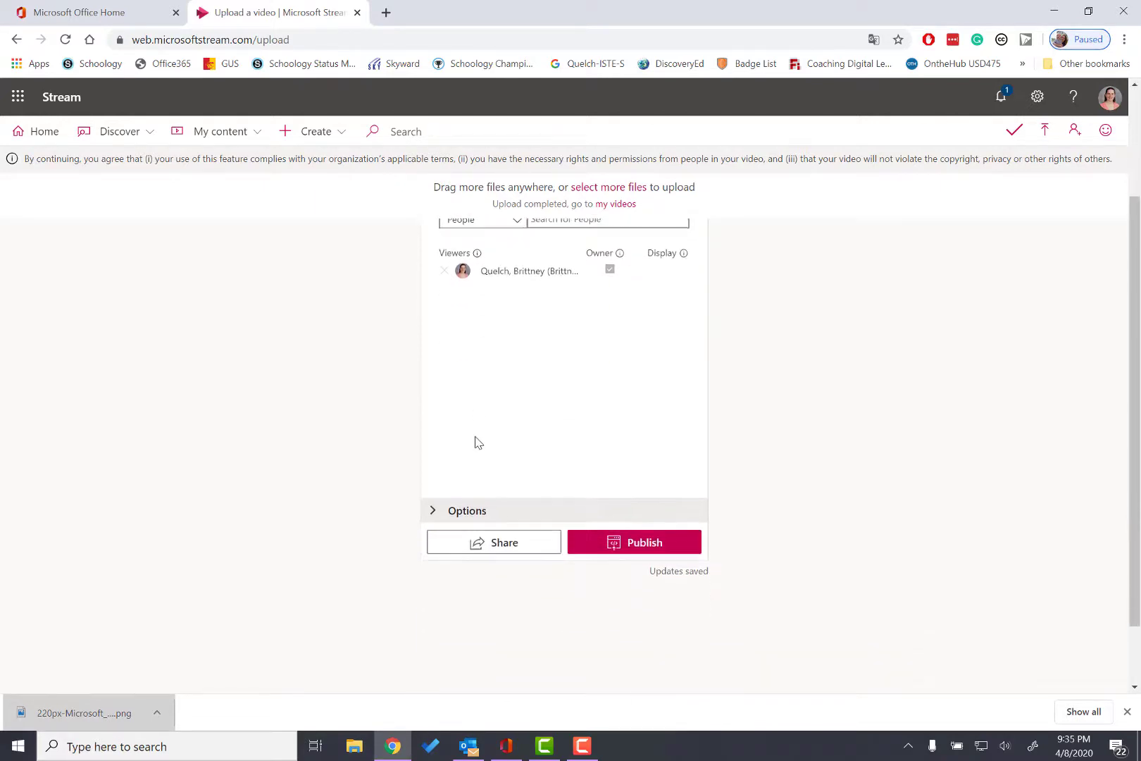
{"action": "scroll", "coordinate": [479, 450], "scroll_direction": "up", "scroll_amount": 2}
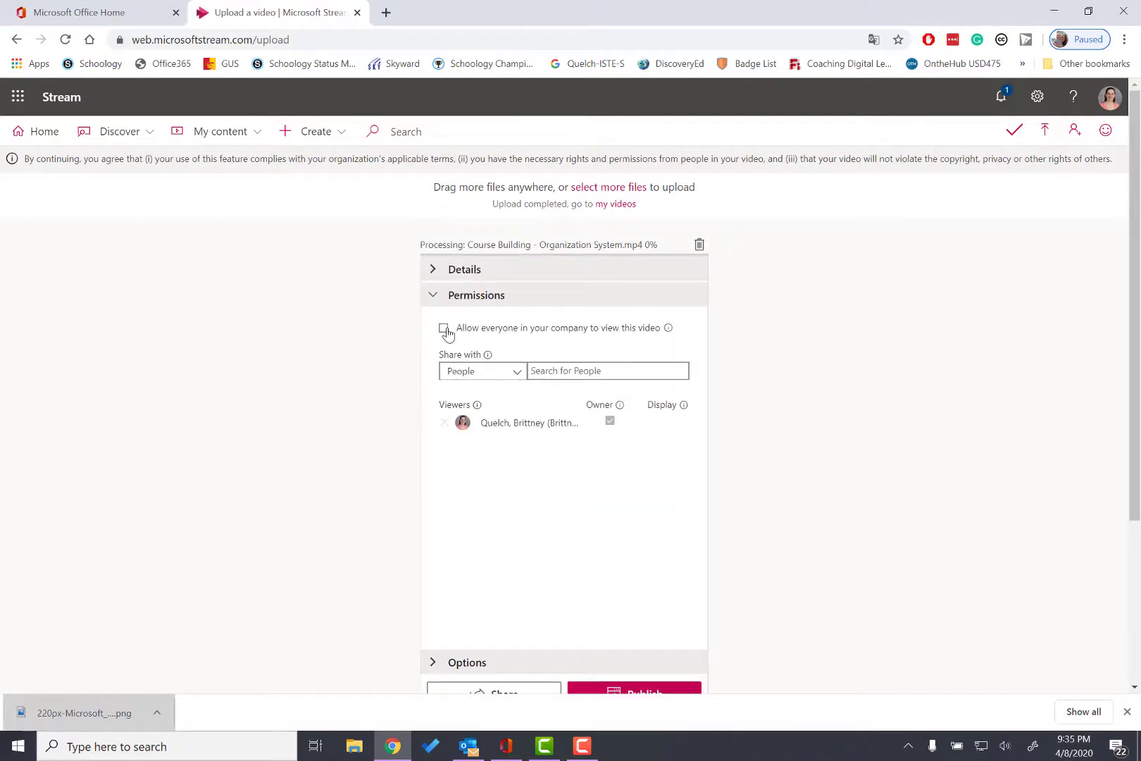
{"action": "left_click", "coordinate": [444, 329]}
Turn off People and Comments in the uploaded video's options and publish the video
{"action": "scroll", "coordinate": [359, 591], "scroll_direction": "down", "scroll_amount": 2}
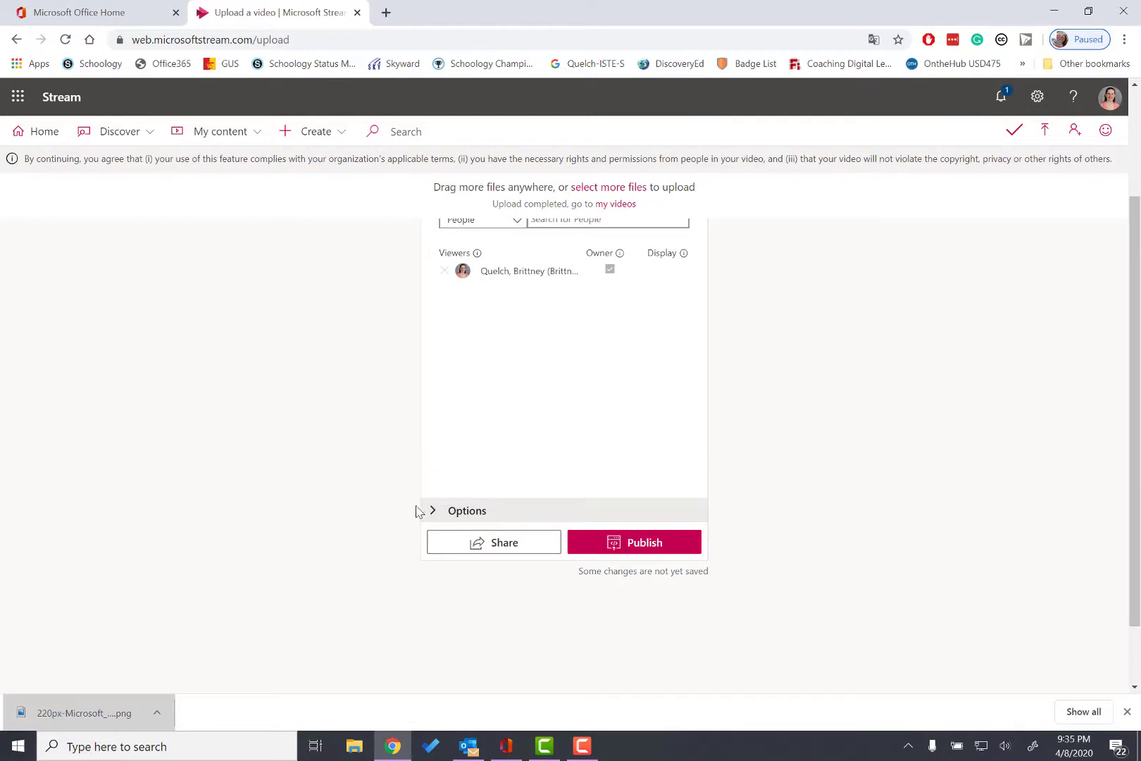
{"action": "left_click", "coordinate": [435, 512]}
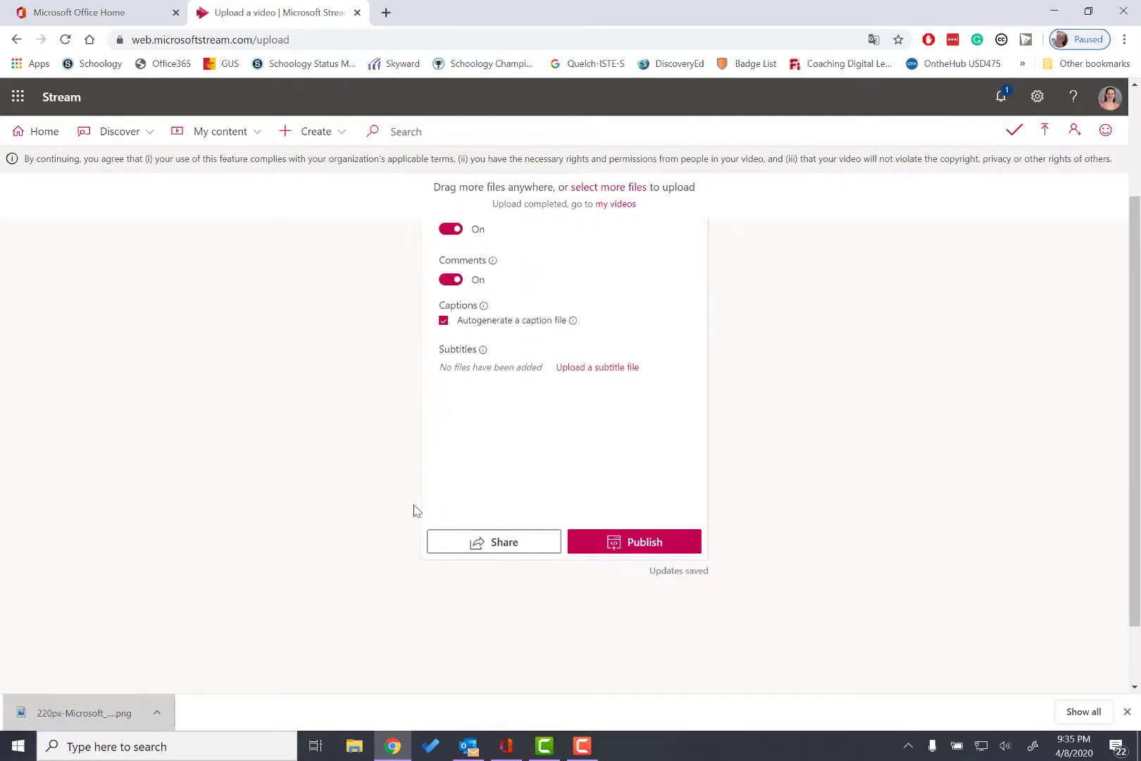
{"action": "scroll", "coordinate": [446, 497], "scroll_direction": "up", "scroll_amount": 2}
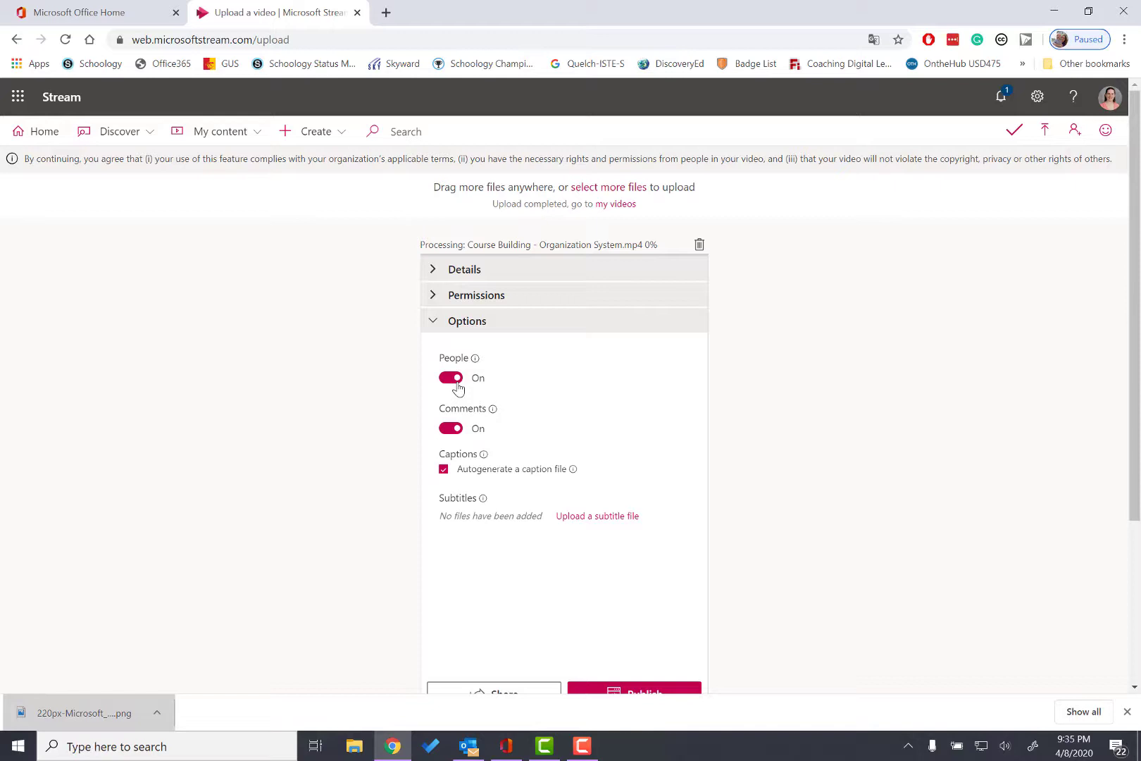
{"action": "left_click", "coordinate": [456, 384]}
{"action": "left_click", "coordinate": [446, 431]}
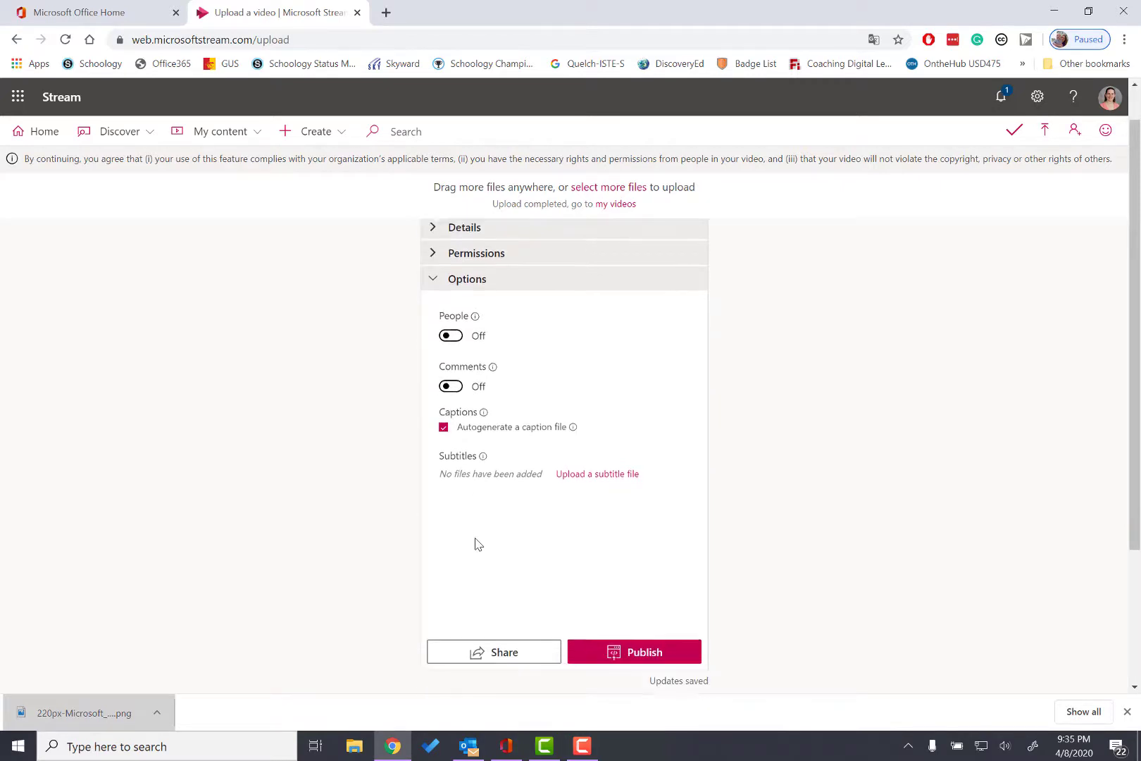
{"action": "scroll", "coordinate": [474, 542], "scroll_direction": "down", "scroll_amount": 1}
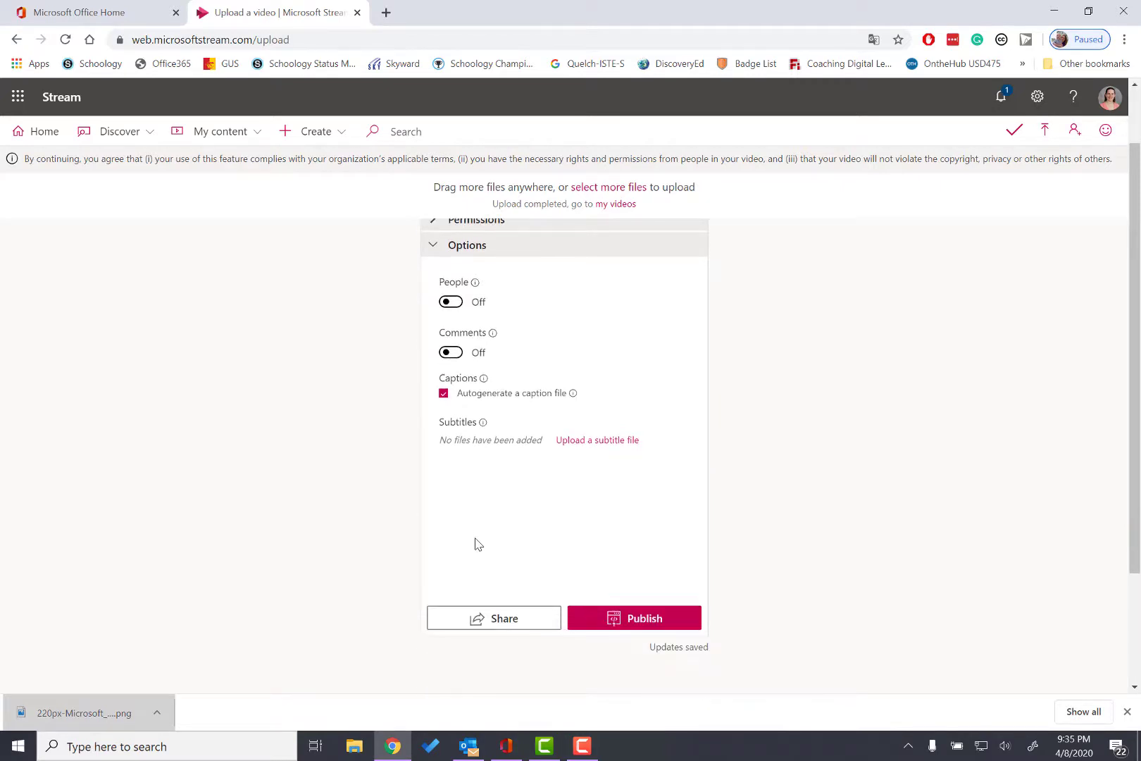
{"action": "left_click", "coordinate": [599, 623]}
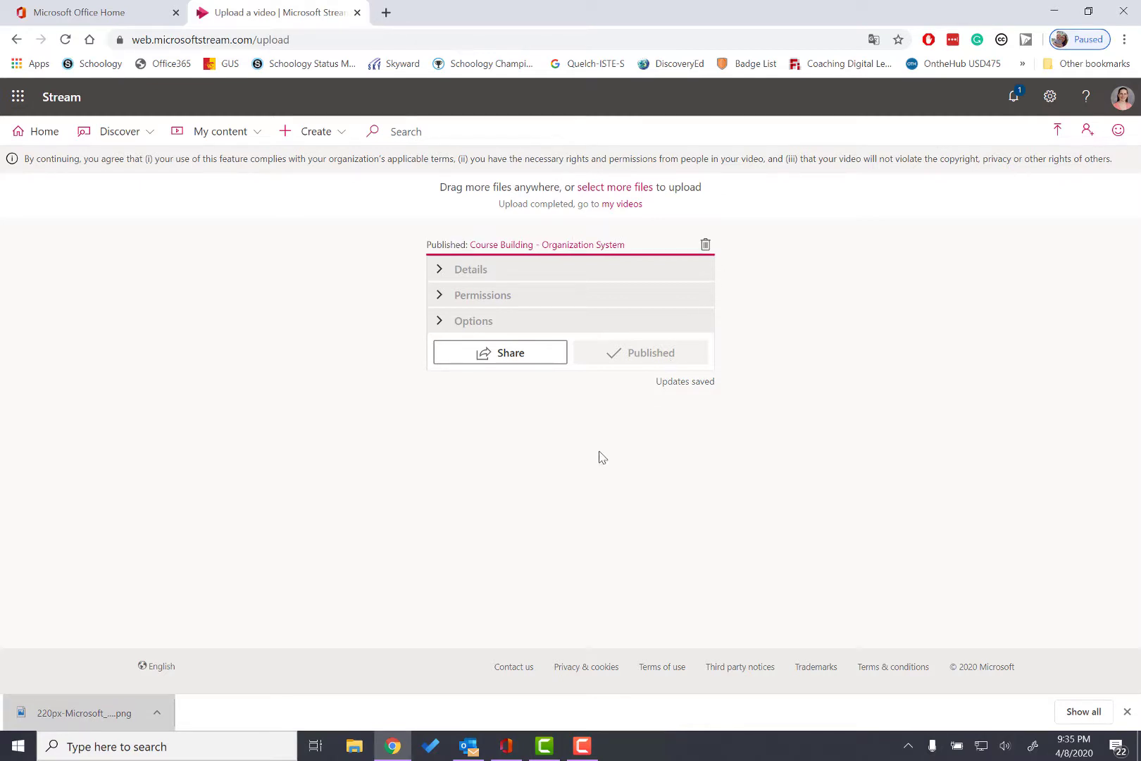
Open the published Course Building - Organization System video and pause its playback
{"action": "left_click_drag", "start_coordinate": [427, 244], "coordinate": [467, 243]}
{"action": "left_click", "coordinate": [540, 246]}
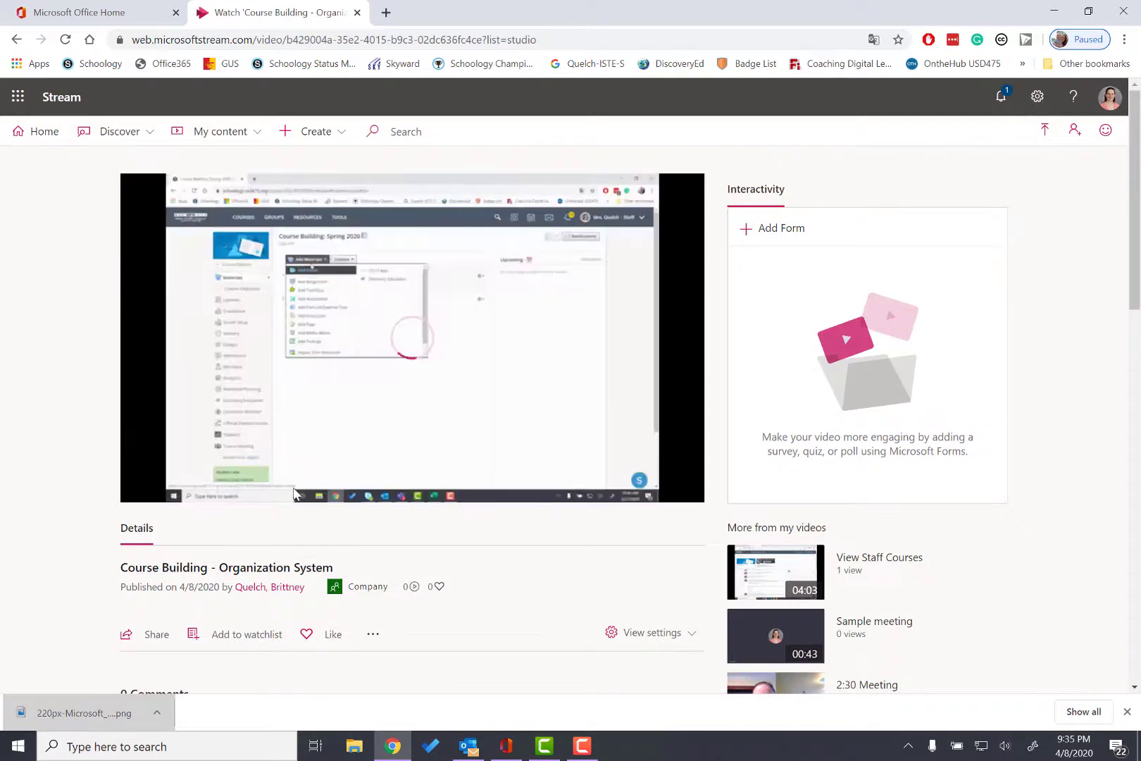
{"action": "left_click", "coordinate": [143, 487]}
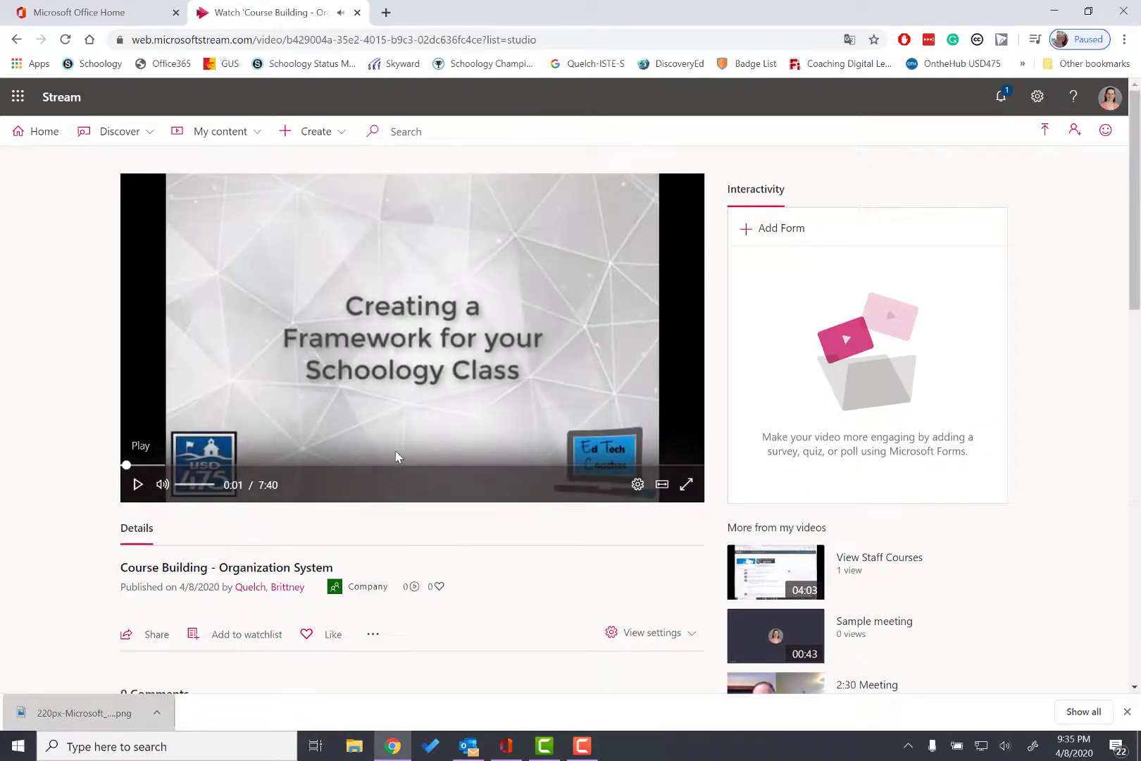
Show the transcript of the published video through its view settings, and view its interactivity section
{"action": "scroll", "coordinate": [397, 457], "scroll_direction": "down", "scroll_amount": 3}
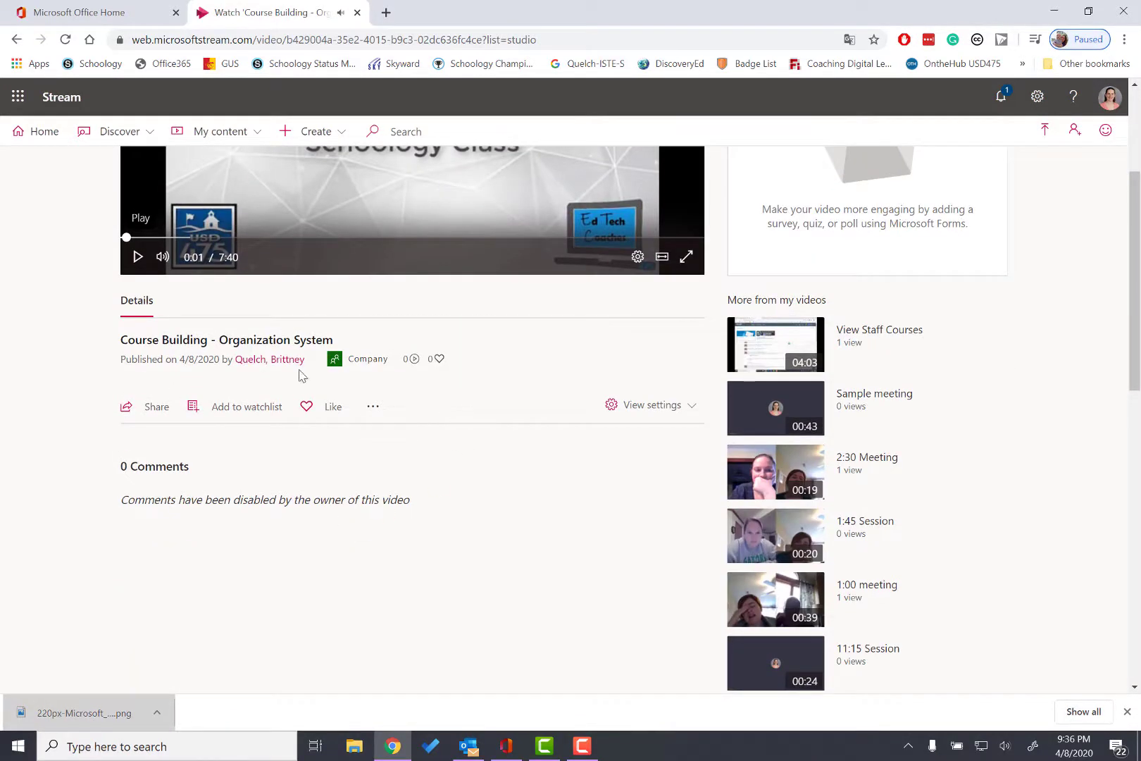
{"action": "left_click", "coordinate": [623, 407]}
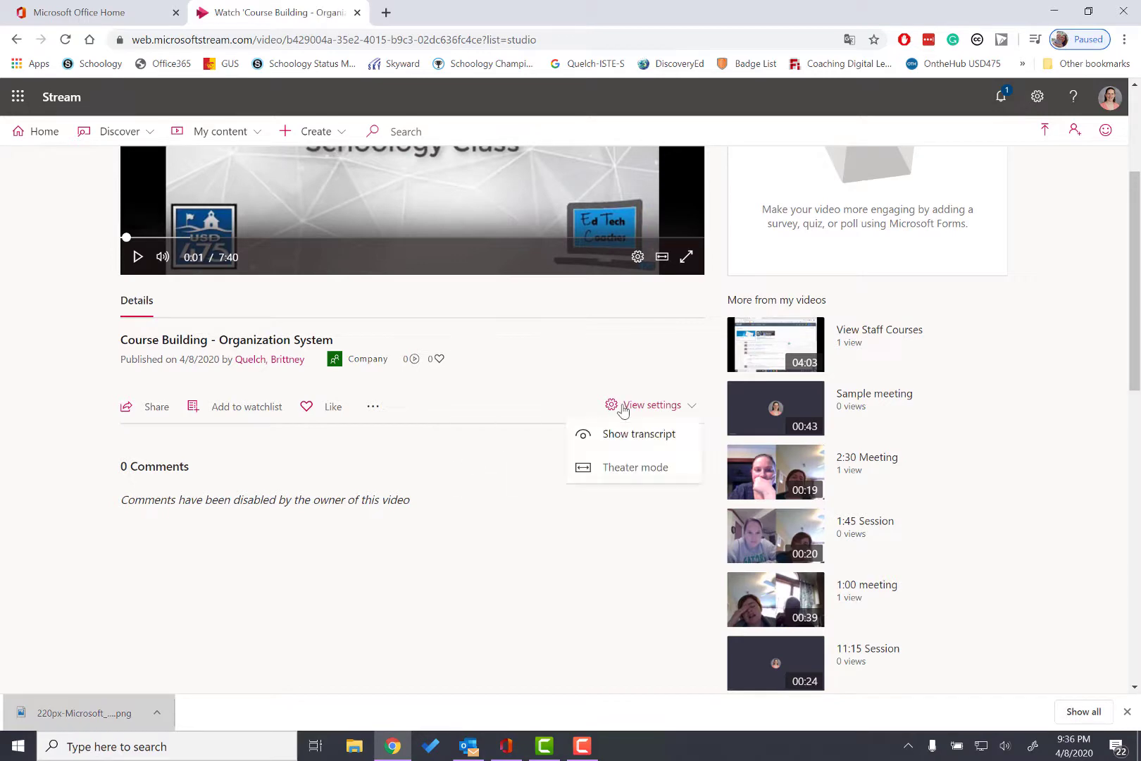
{"action": "left_click", "coordinate": [613, 438]}
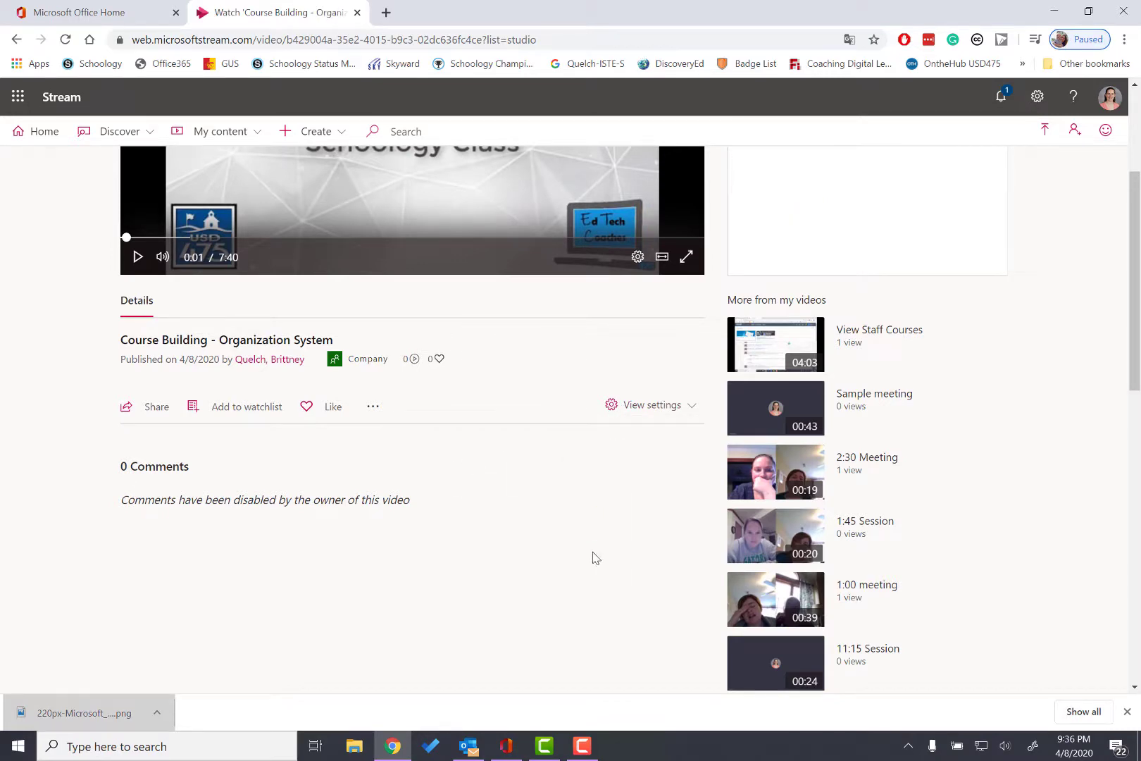
{"action": "scroll", "coordinate": [596, 558], "scroll_direction": "up", "scroll_amount": 3}
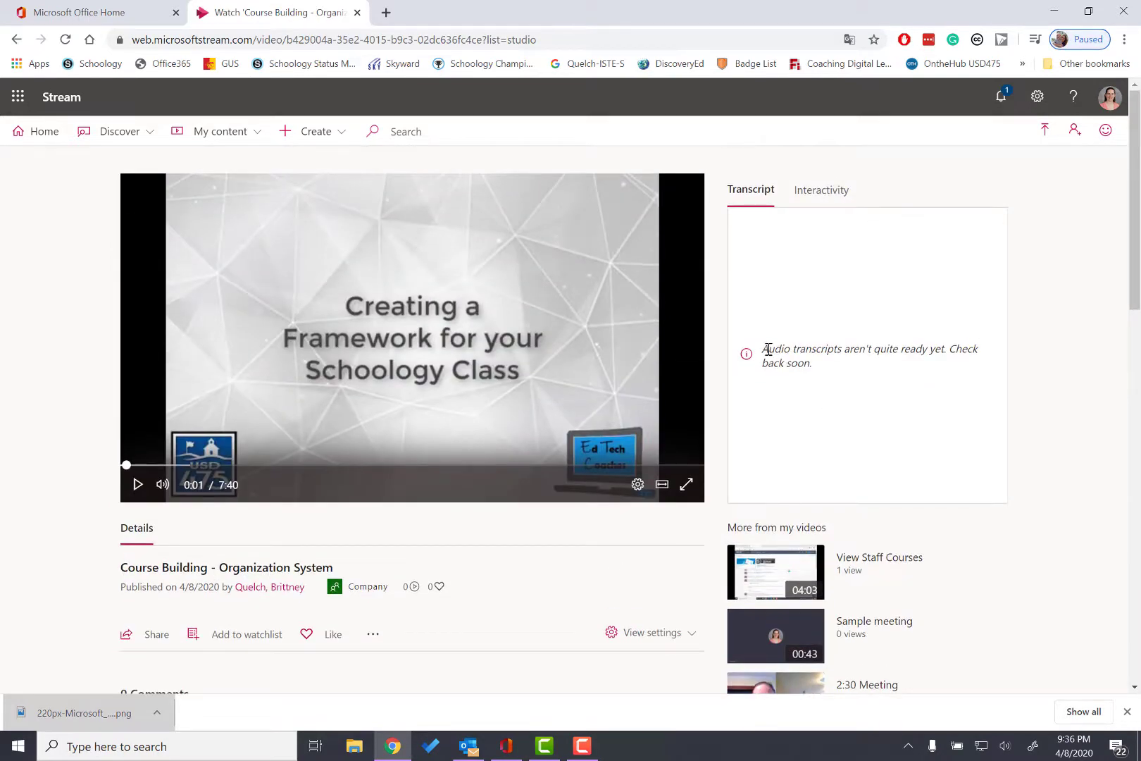
{"action": "left_click_drag", "start_coordinate": [768, 349], "coordinate": [816, 375]}
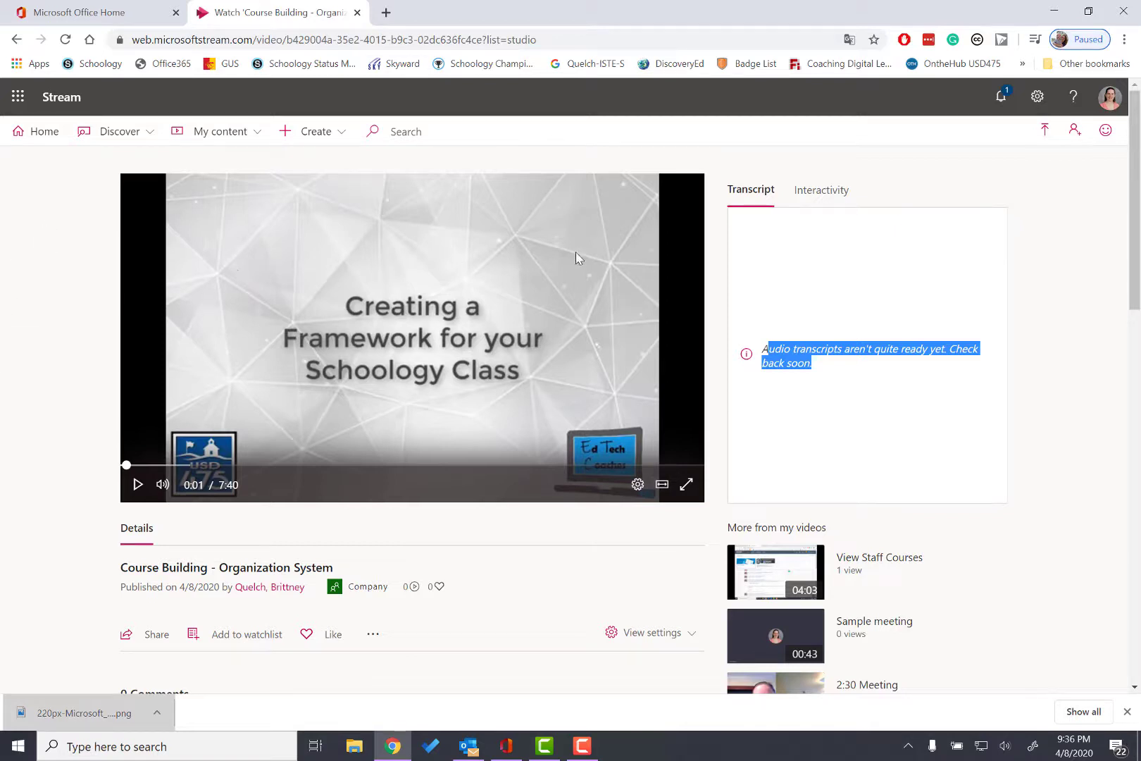
{"action": "left_click", "coordinate": [820, 192]}
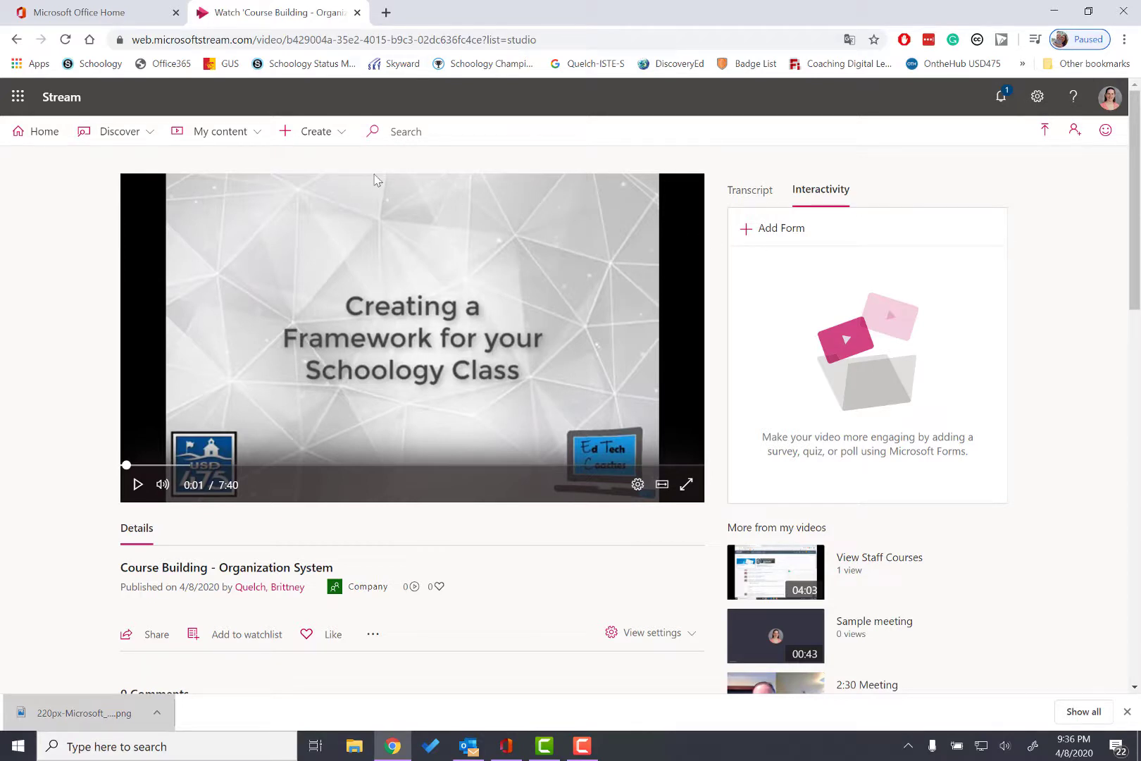
Open the setup page for creating a new live event
{"action": "left_click", "coordinate": [333, 143]}
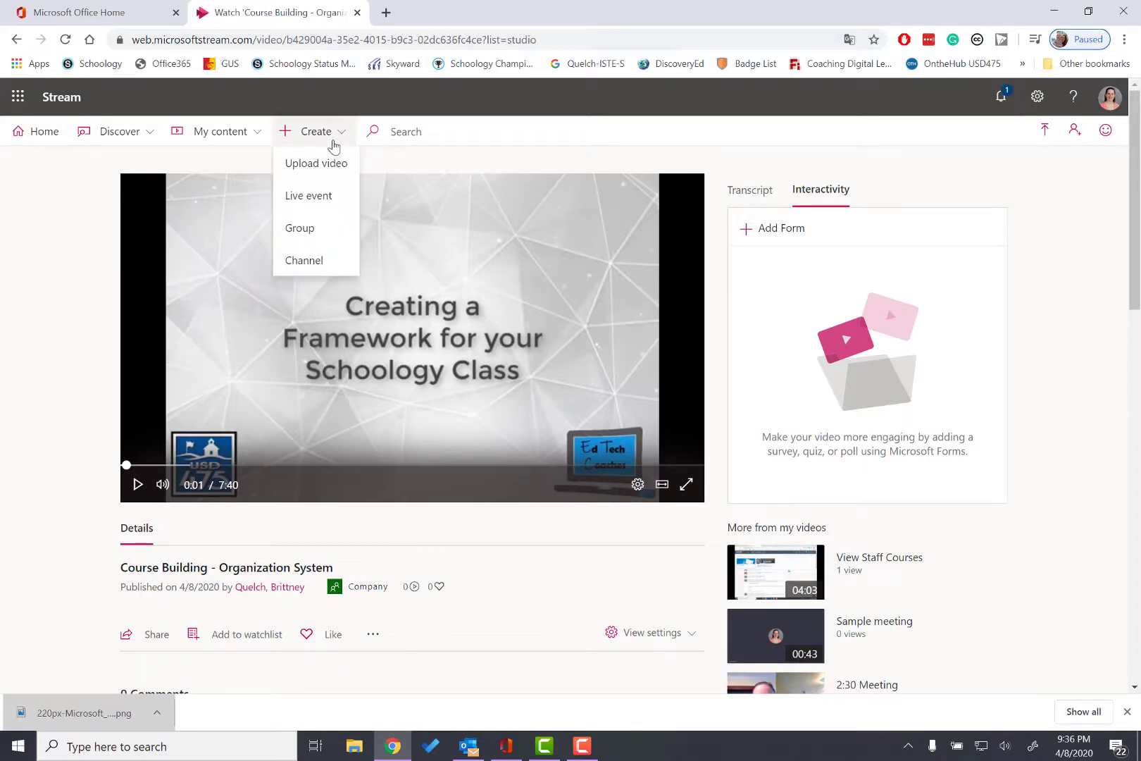
{"action": "left_click", "coordinate": [305, 200]}
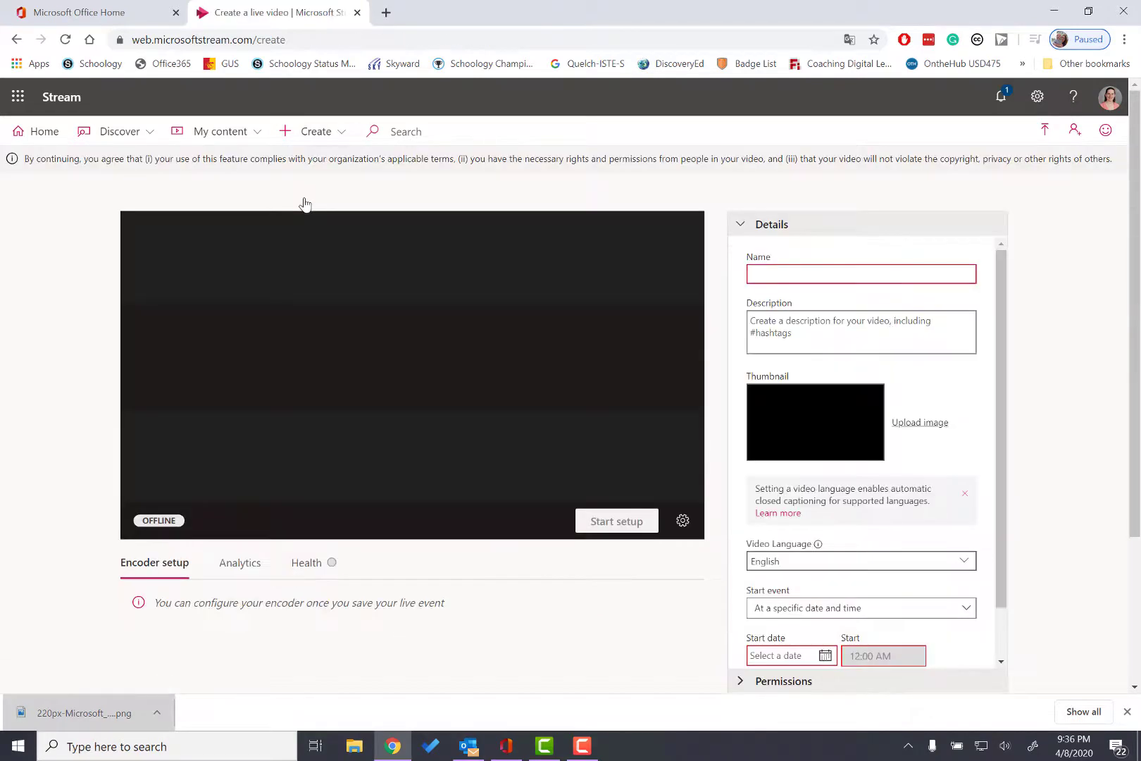
Name the live event Sample and view the available choices for when the event starts
{"action": "left_click", "coordinate": [785, 278]}
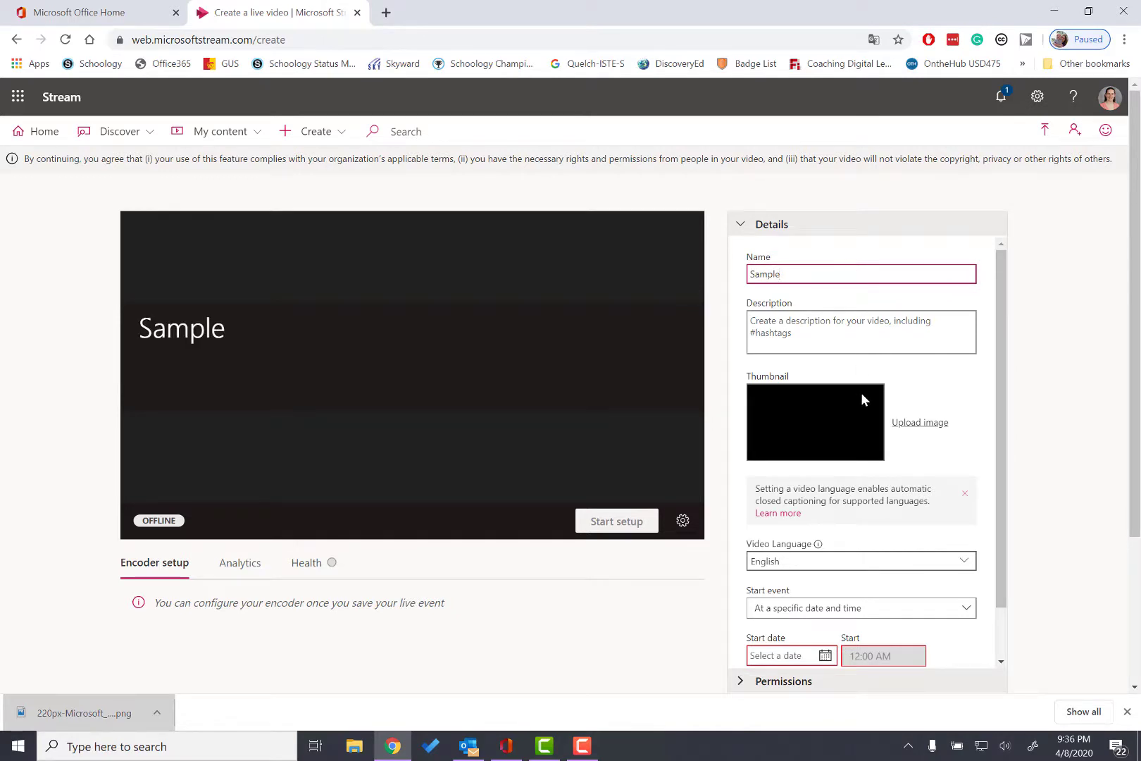
{"action": "scroll", "coordinate": [862, 392], "scroll_direction": "down", "scroll_amount": 1}
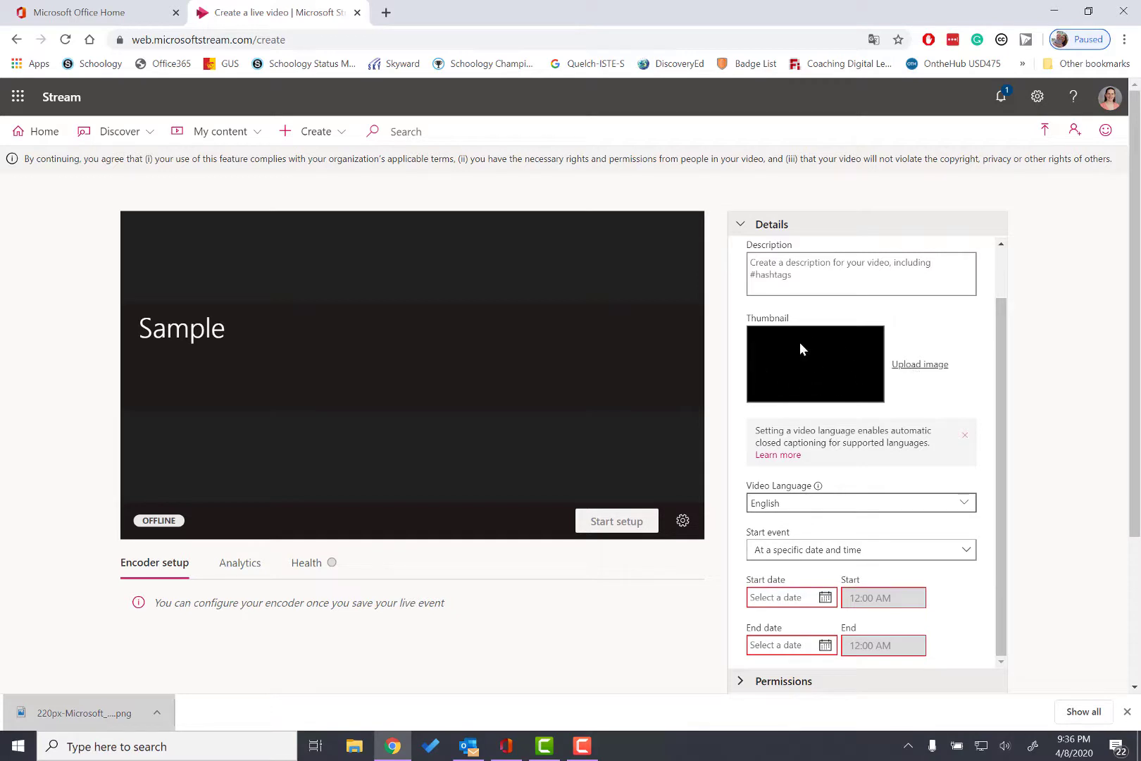
{"action": "scroll", "coordinate": [821, 431], "scroll_direction": "down", "scroll_amount": 2}
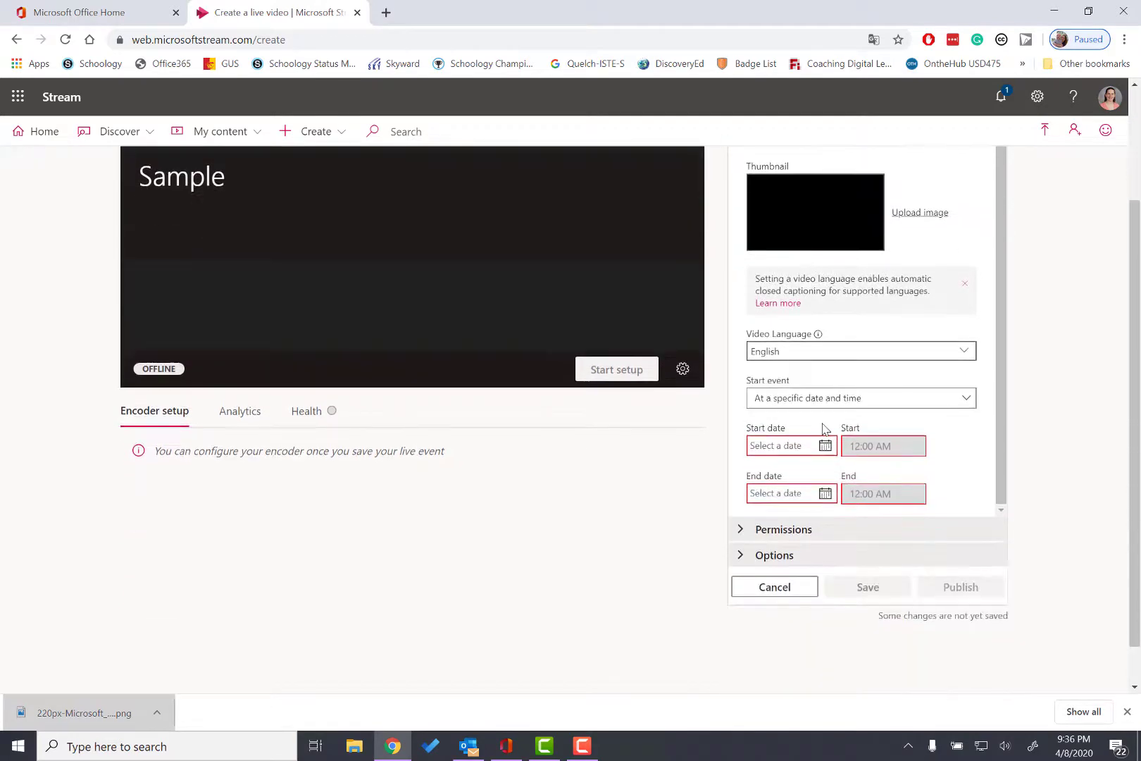
{"action": "left_click", "coordinate": [792, 399]}
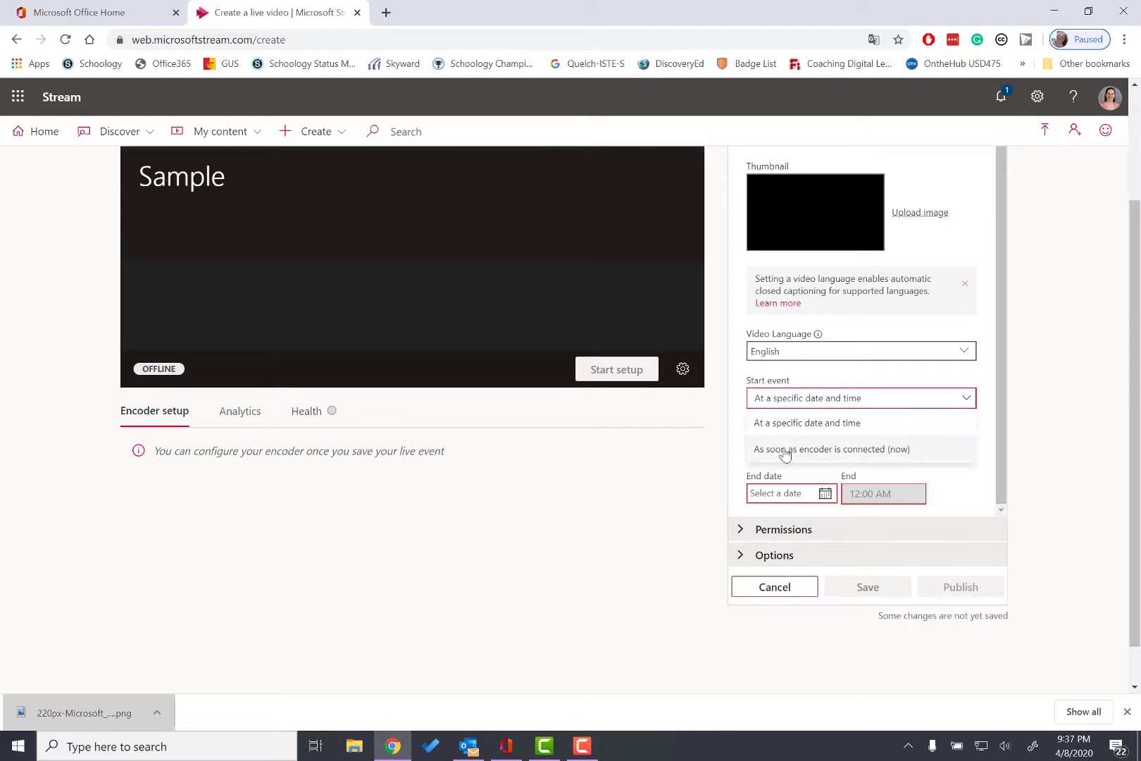
{"action": "scroll", "coordinate": [815, 472], "scroll_direction": "up", "scroll_amount": 3}
{"action": "left_click", "coordinate": [1072, 467]}
{"action": "scroll", "coordinate": [998, 473], "scroll_direction": "down", "scroll_amount": 3}
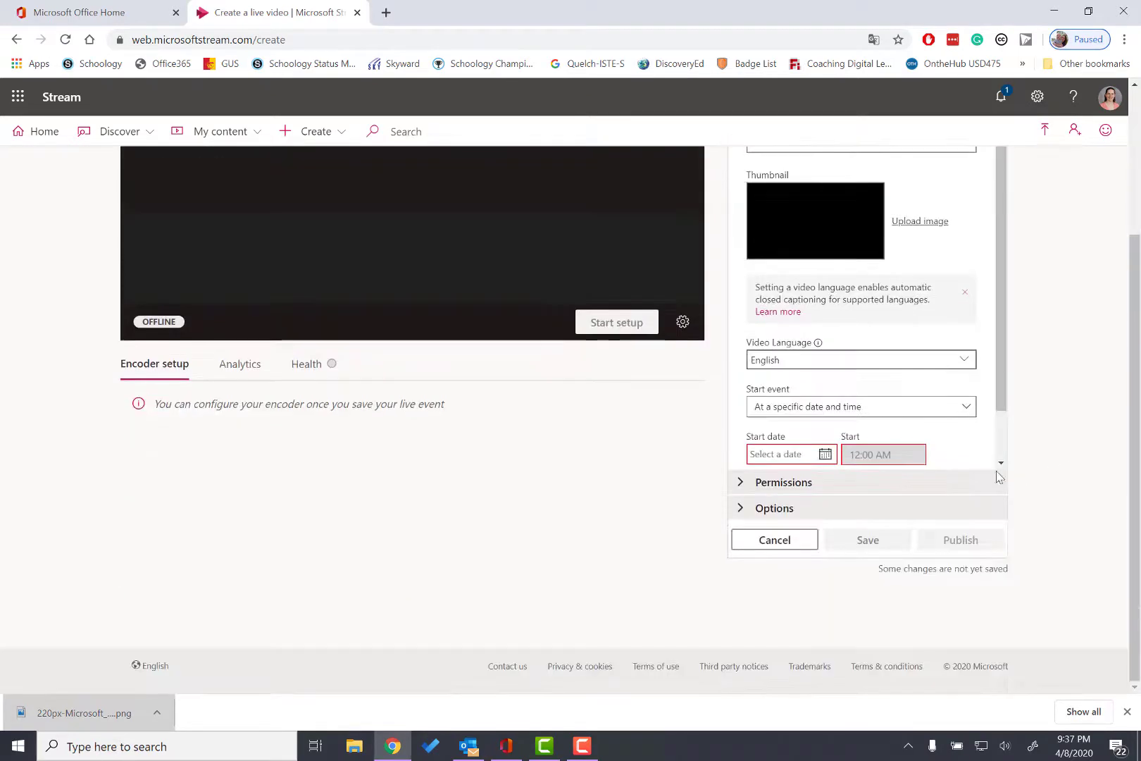
Review the live event's permissions and its options for people, comments, captions and subtitles
{"action": "left_click", "coordinate": [757, 482]}
{"action": "scroll", "coordinate": [782, 402], "scroll_direction": "up", "scroll_amount": 2}
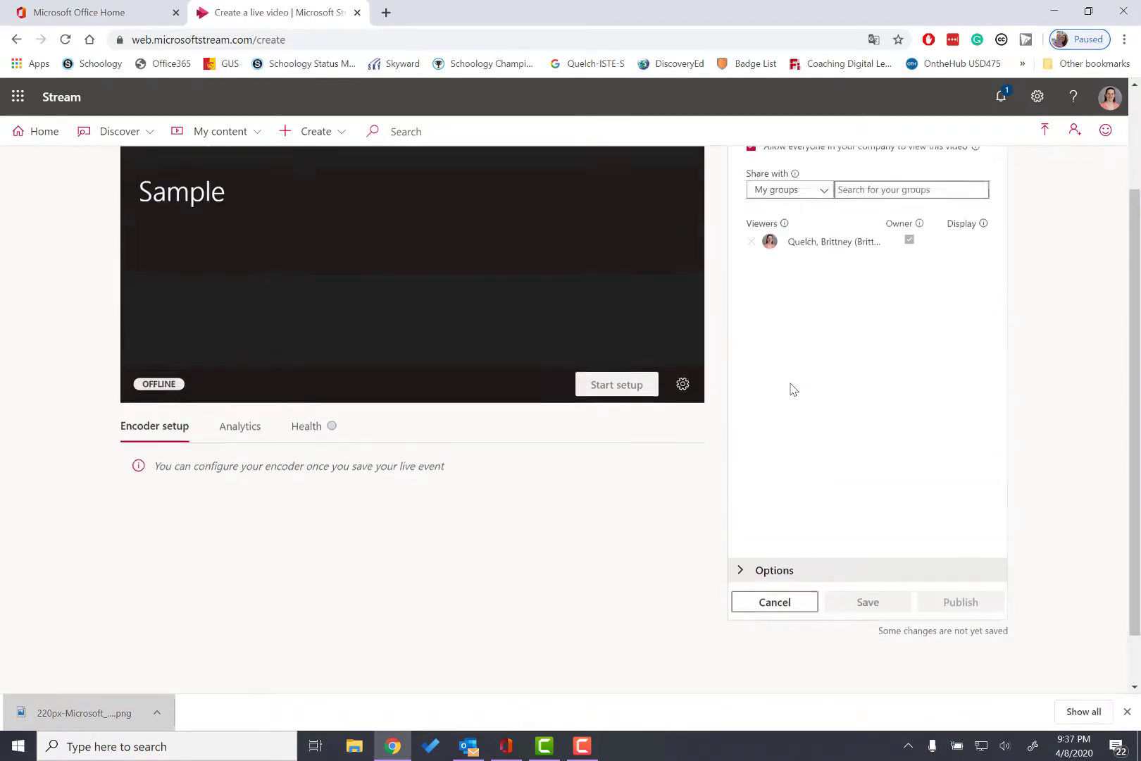
{"action": "scroll", "coordinate": [1078, 432], "scroll_direction": "up", "scroll_amount": 1}
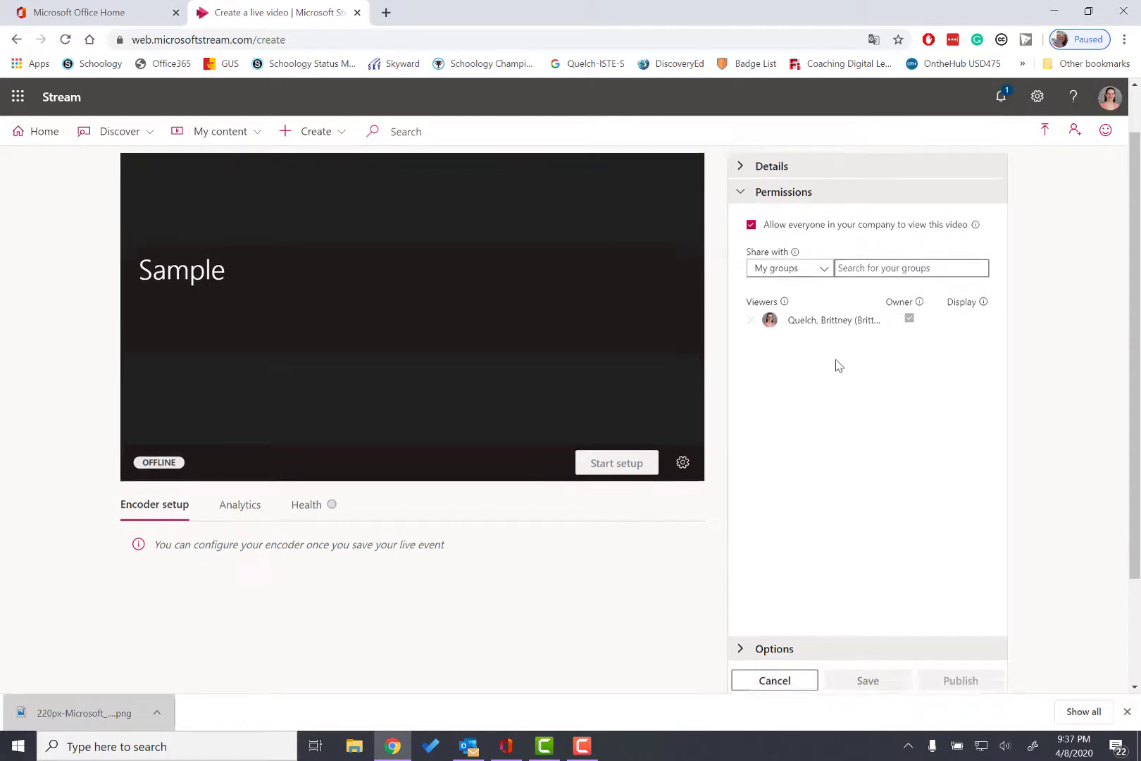
{"action": "scroll", "coordinate": [839, 364], "scroll_direction": "down", "scroll_amount": 2}
{"action": "left_click", "coordinate": [759, 509]}
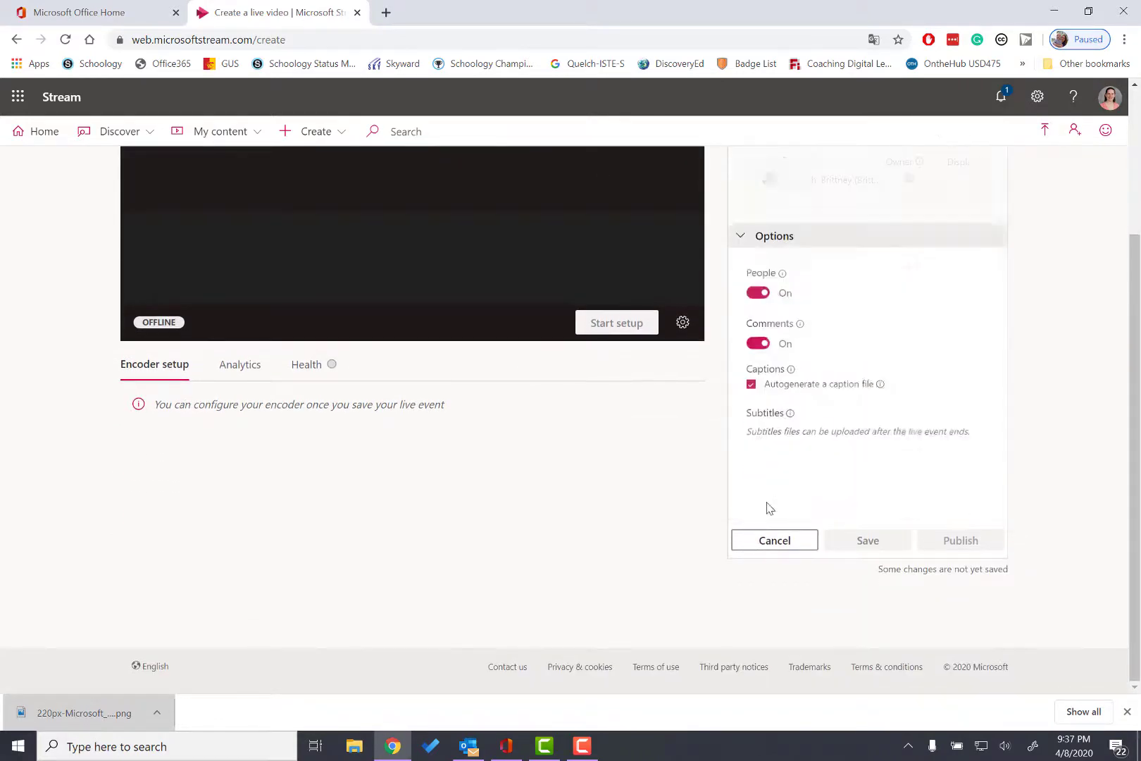
{"action": "scroll", "coordinate": [819, 380], "scroll_direction": "down", "scroll_amount": 2}
{"action": "scroll", "coordinate": [820, 380], "scroll_direction": "up", "scroll_amount": 2}
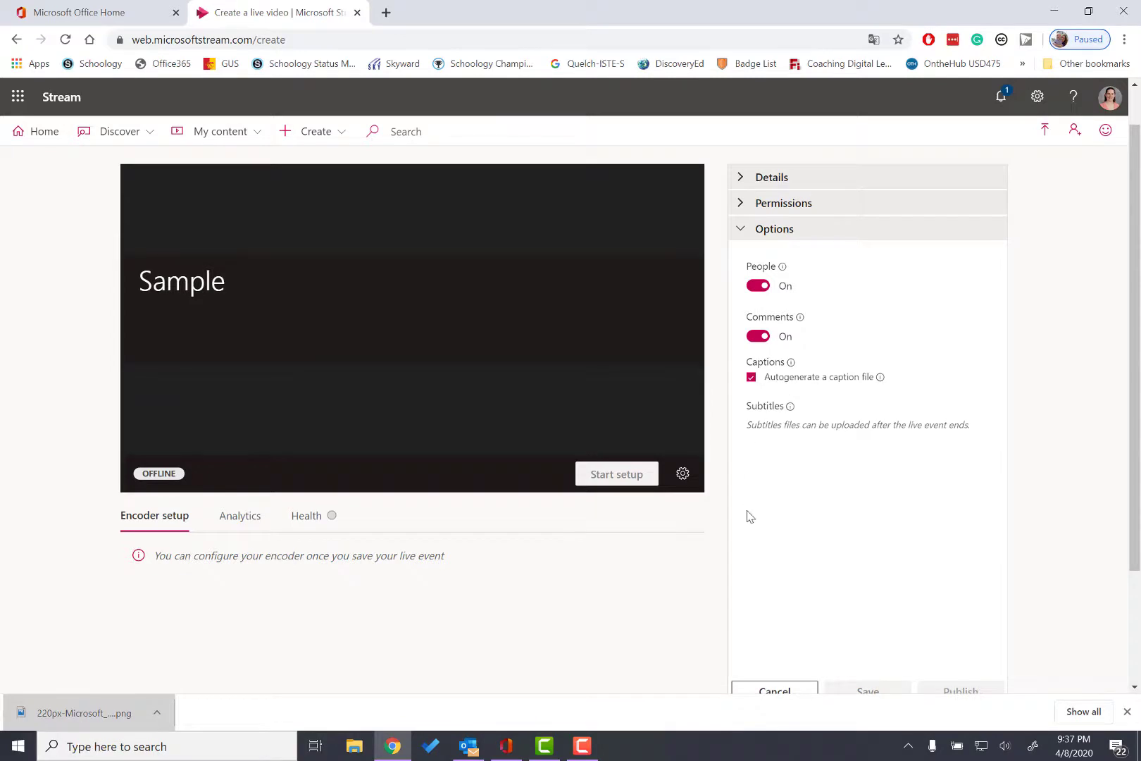
{"action": "scroll", "coordinate": [751, 517], "scroll_direction": "down", "scroll_amount": 1}
{"action": "scroll", "coordinate": [868, 623], "scroll_direction": "up", "scroll_amount": 2}
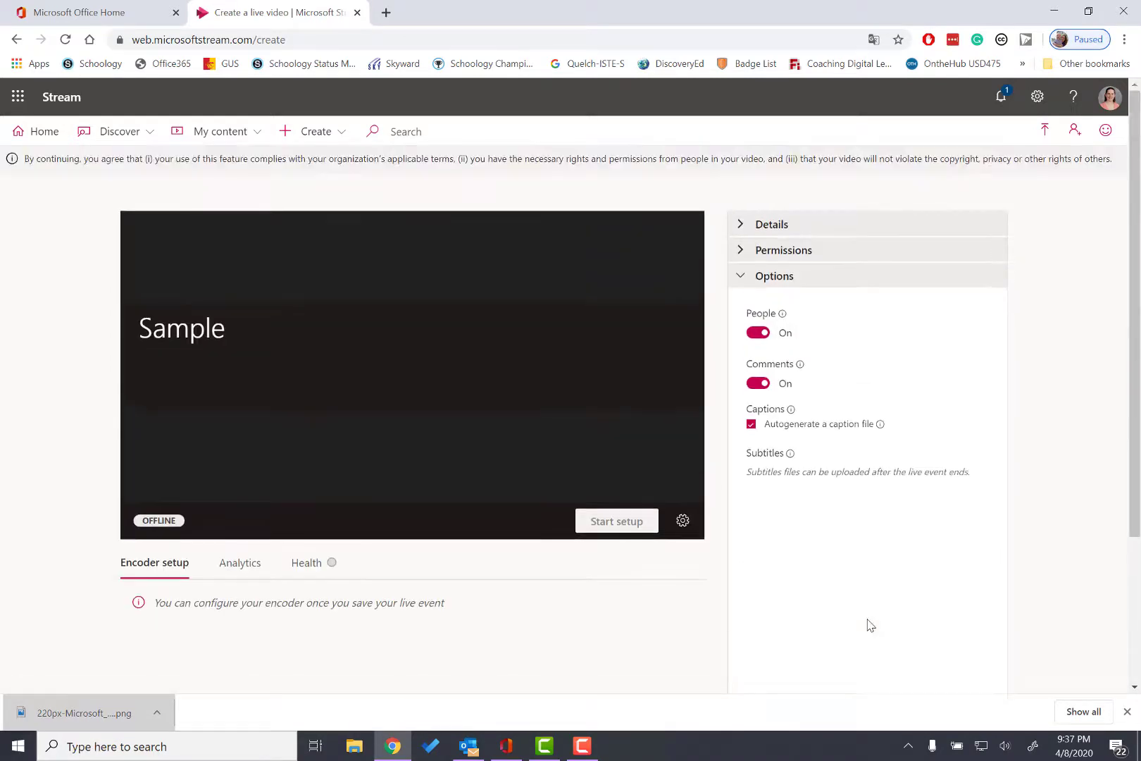
Set the live event's start date to 4/8/2020, publish the event and view its encoder setup instructions
{"action": "left_click", "coordinate": [751, 229]}
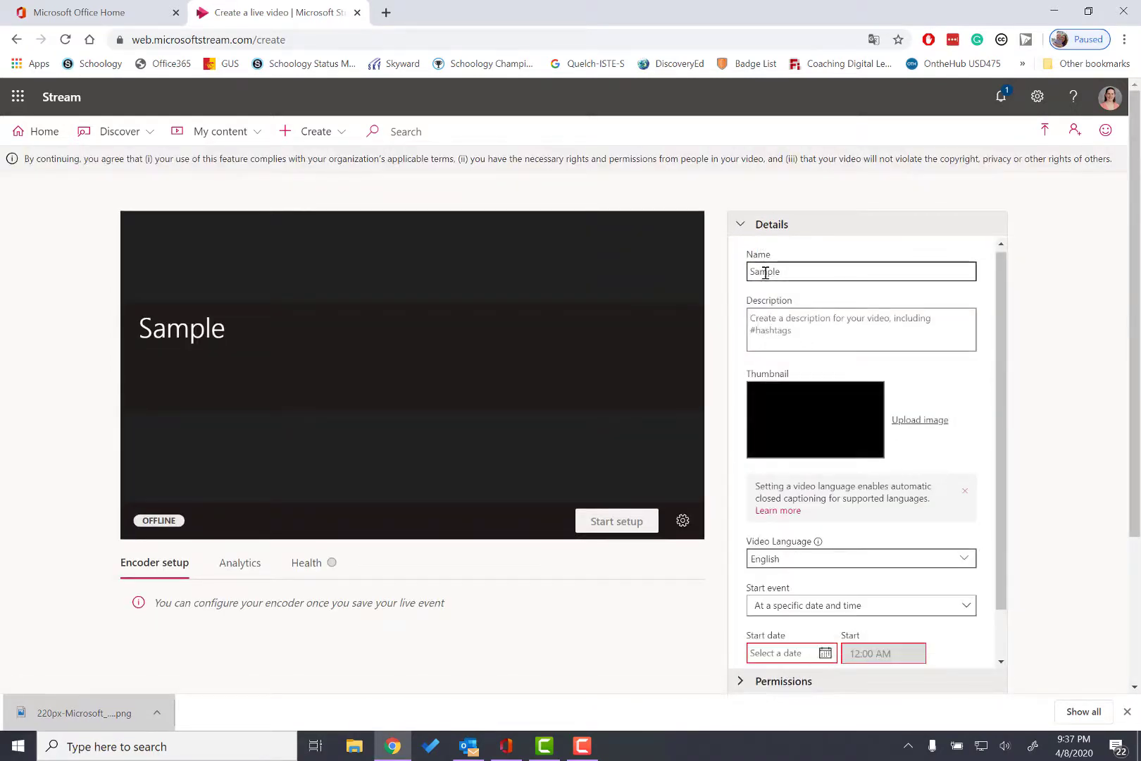
{"action": "left_click", "coordinate": [826, 320]}
{"action": "scroll", "coordinate": [798, 620], "scroll_direction": "down", "scroll_amount": 1}
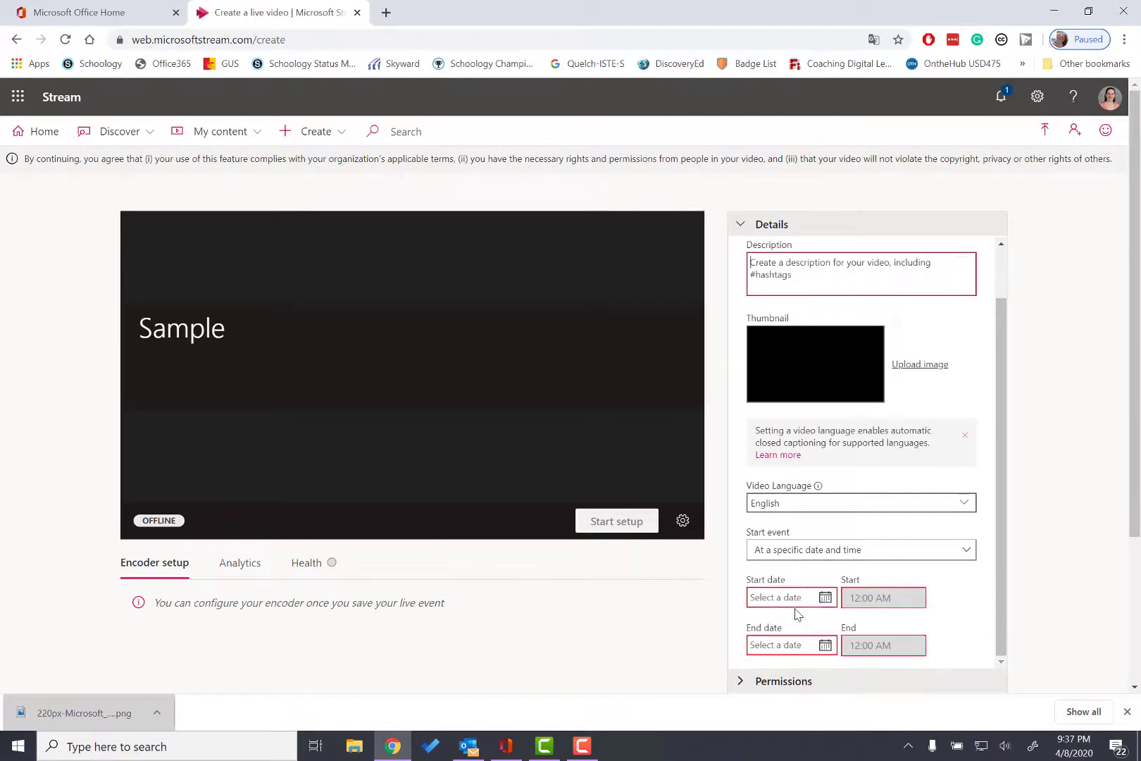
{"action": "left_click", "coordinate": [826, 598]}
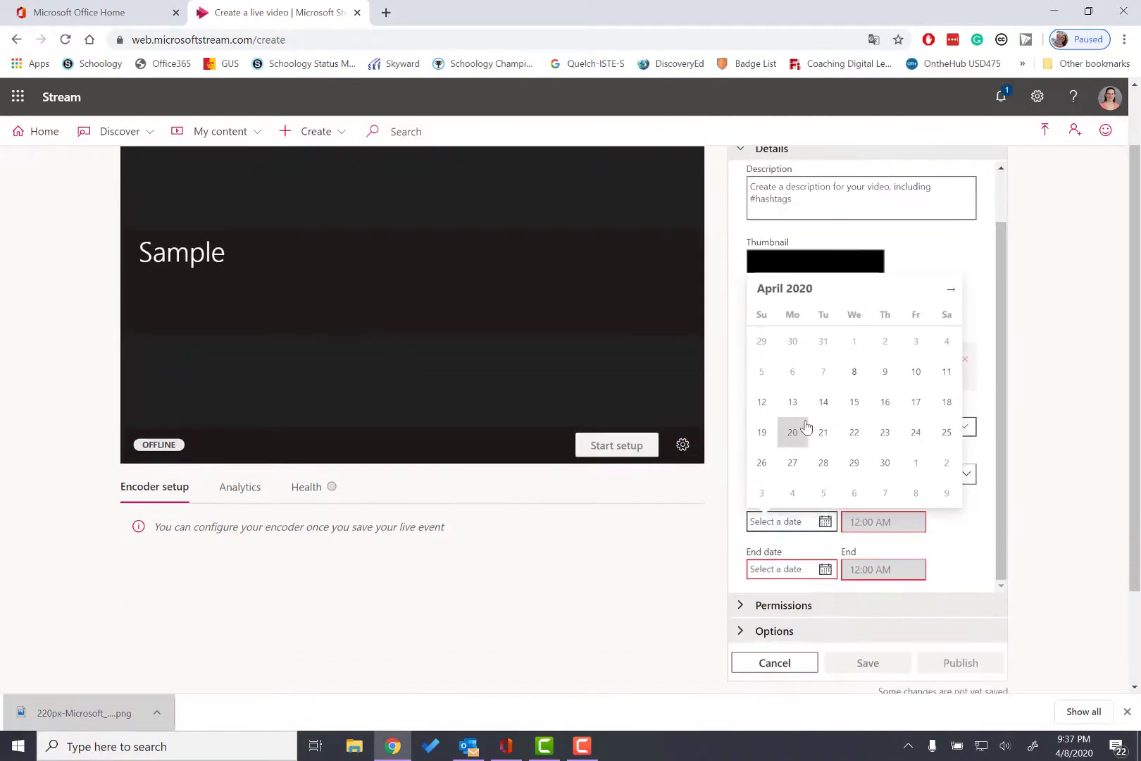
{"action": "left_click", "coordinate": [855, 373]}
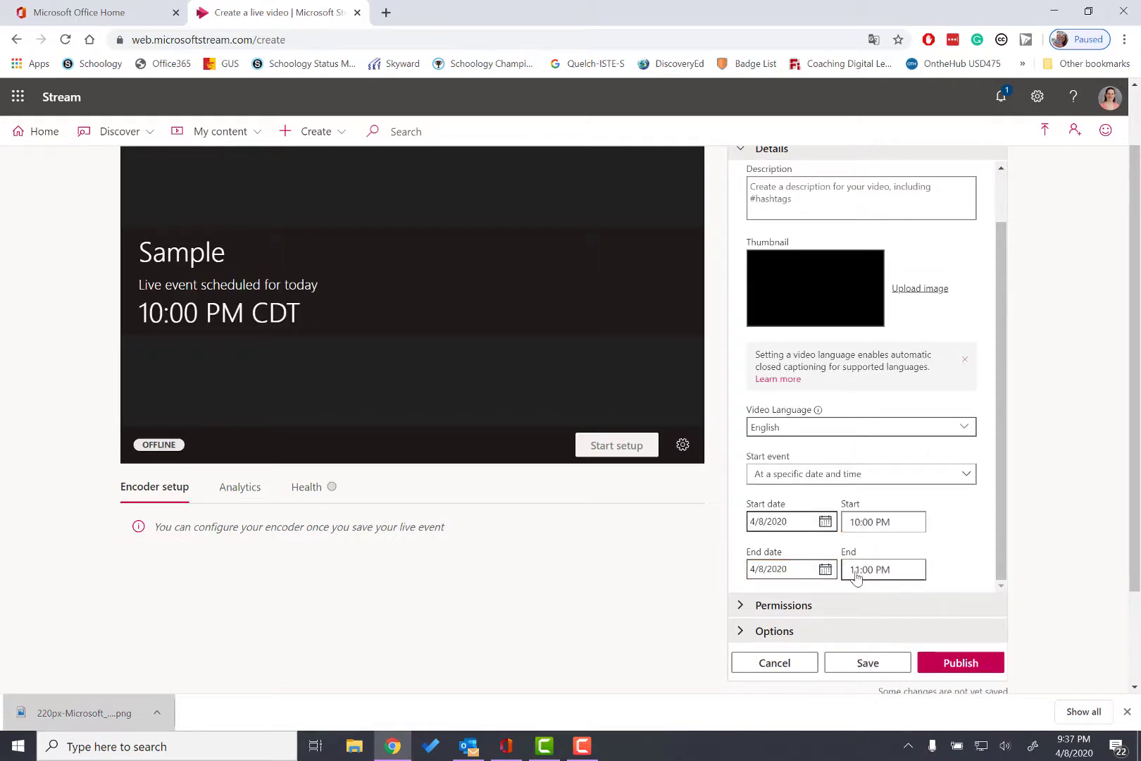
{"action": "left_click", "coordinate": [960, 670]}
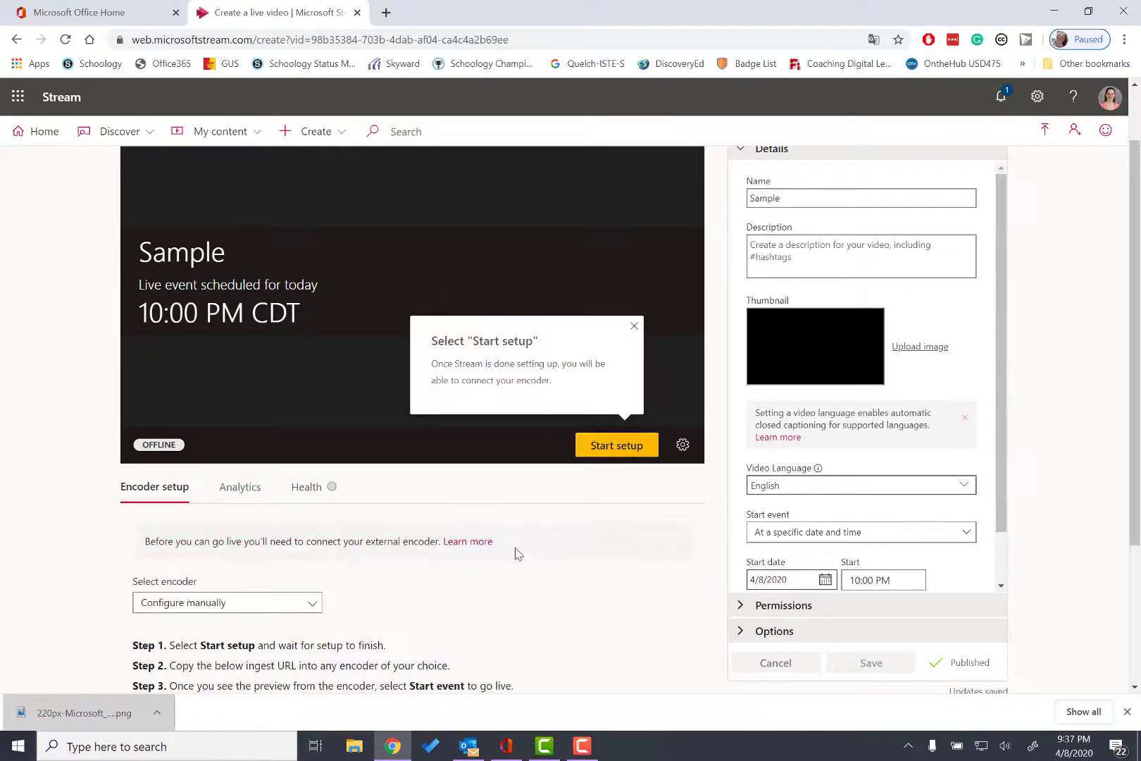
{"action": "scroll", "coordinate": [518, 553], "scroll_direction": "down", "scroll_amount": 2}
{"action": "scroll", "coordinate": [525, 509], "scroll_direction": "up", "scroll_amount": 2}
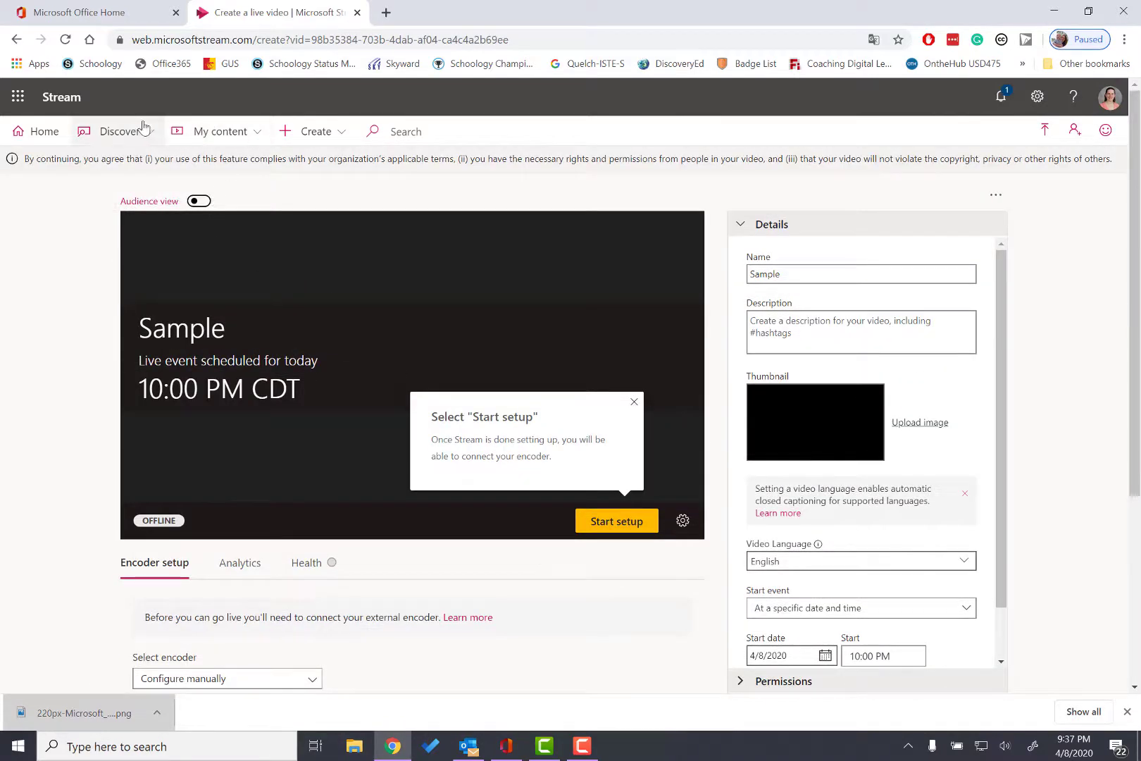
Start creating a group named Instructional Techs with its access set to Private group
{"action": "left_click", "coordinate": [297, 132]}
{"action": "left_click", "coordinate": [300, 228]}
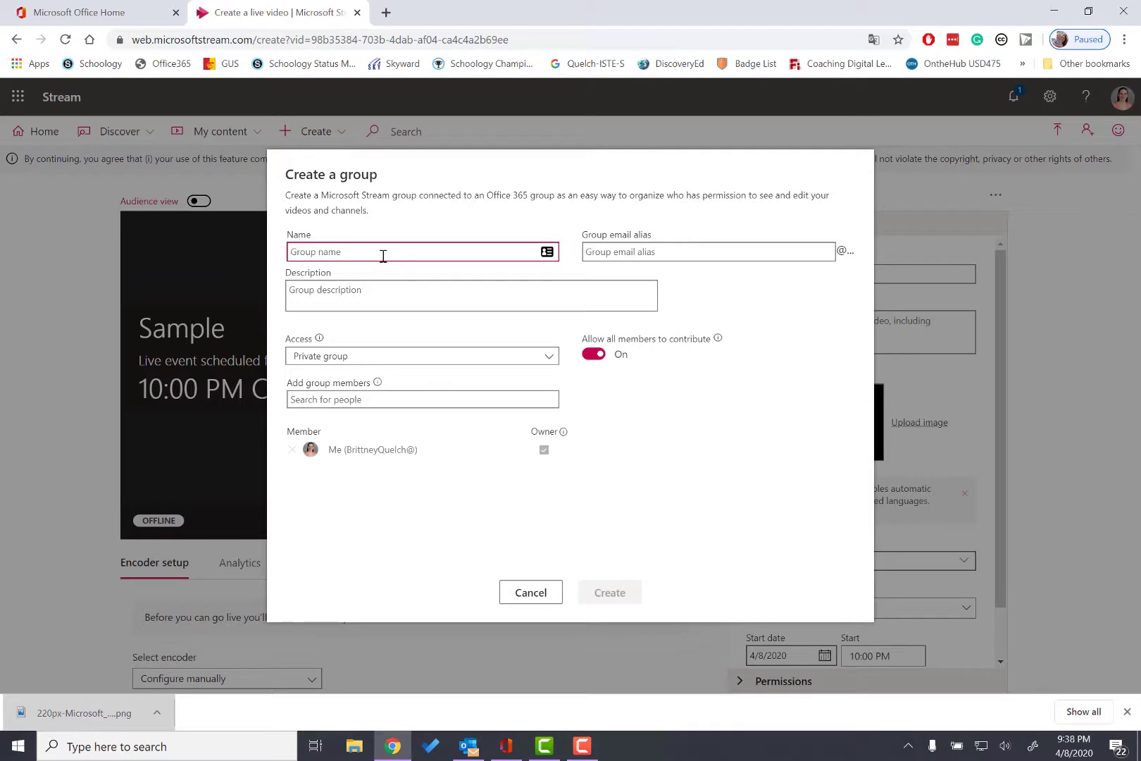
{"action": "type", "text": "Instructional Te"}
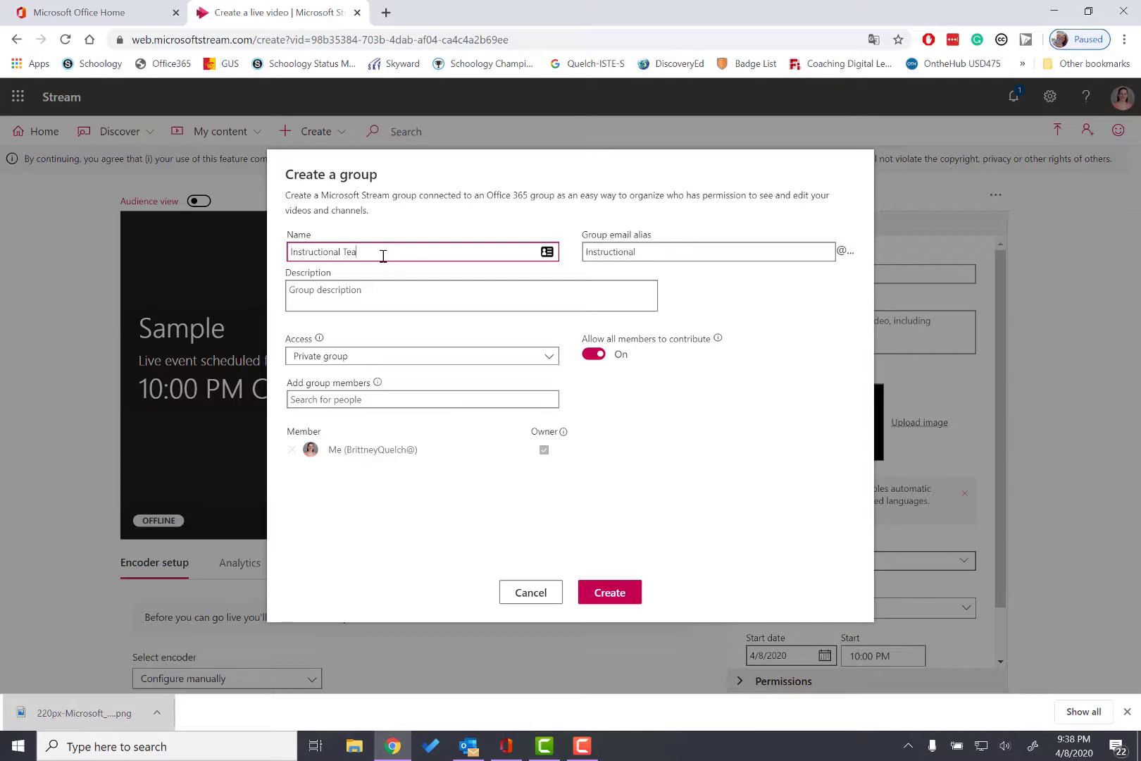
{"action": "type", "text": "chs"}
{"action": "left_click", "coordinate": [629, 291]}
{"action": "left_click", "coordinate": [616, 300]}
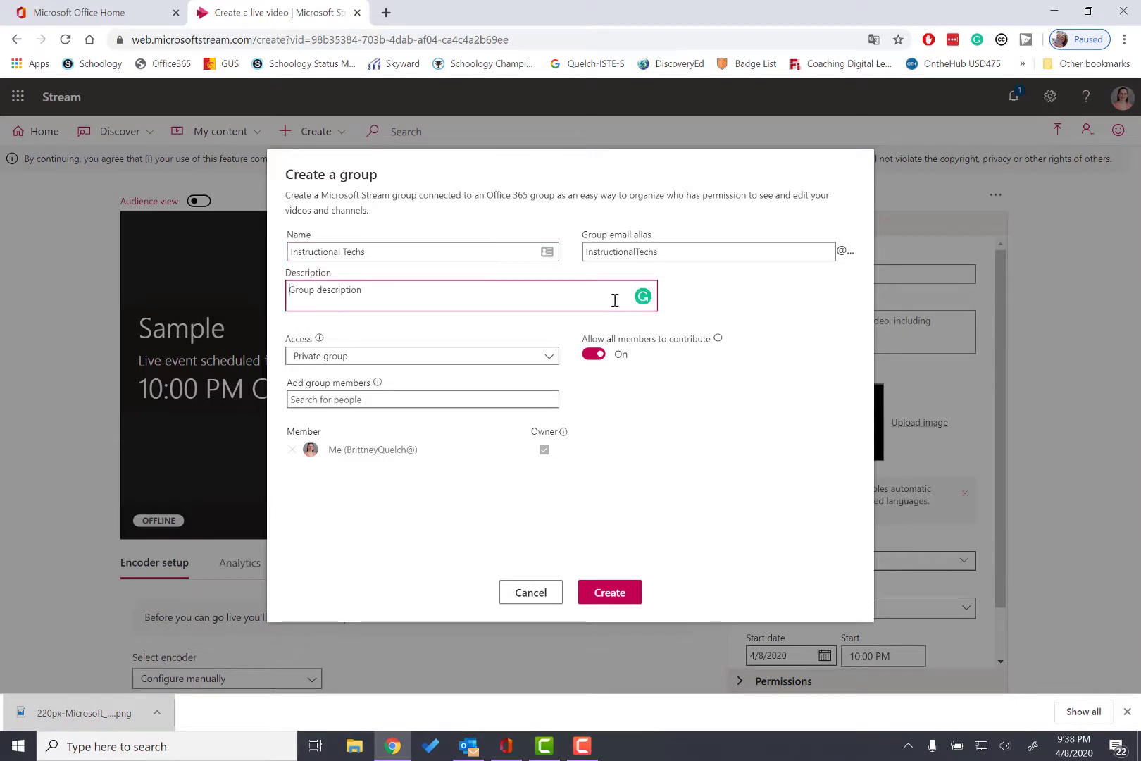
{"action": "left_click", "coordinate": [449, 358]}
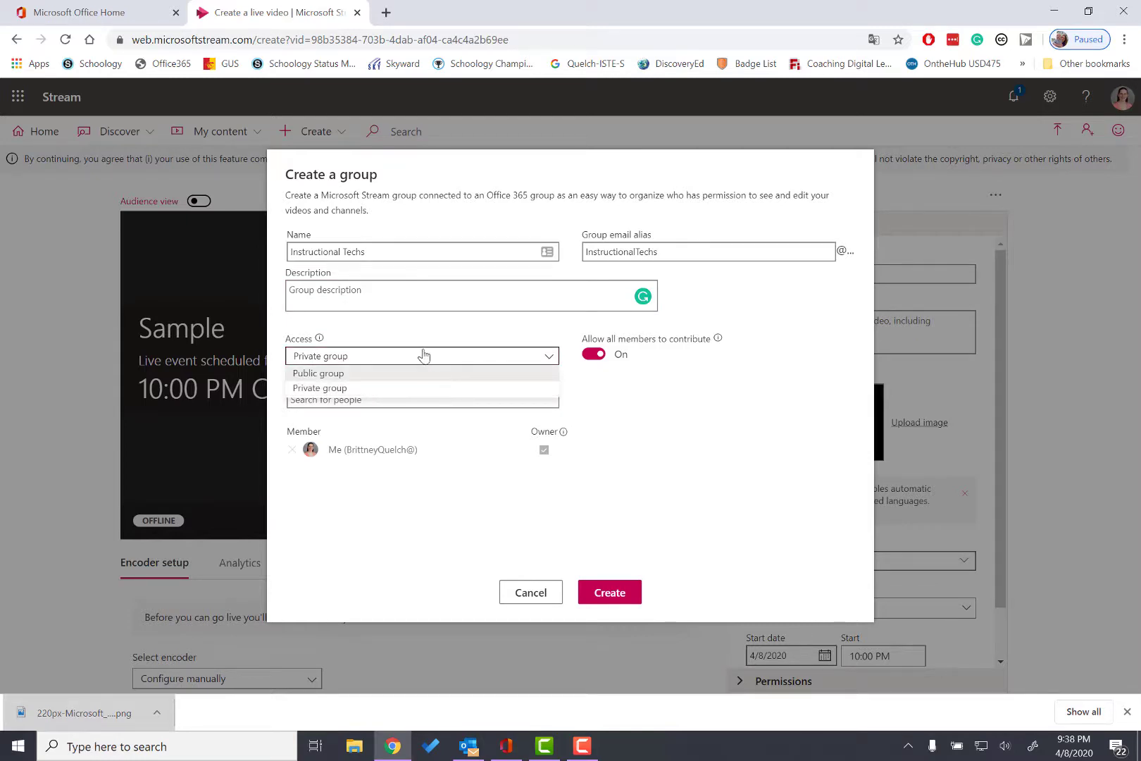
{"action": "left_click", "coordinate": [377, 389]}
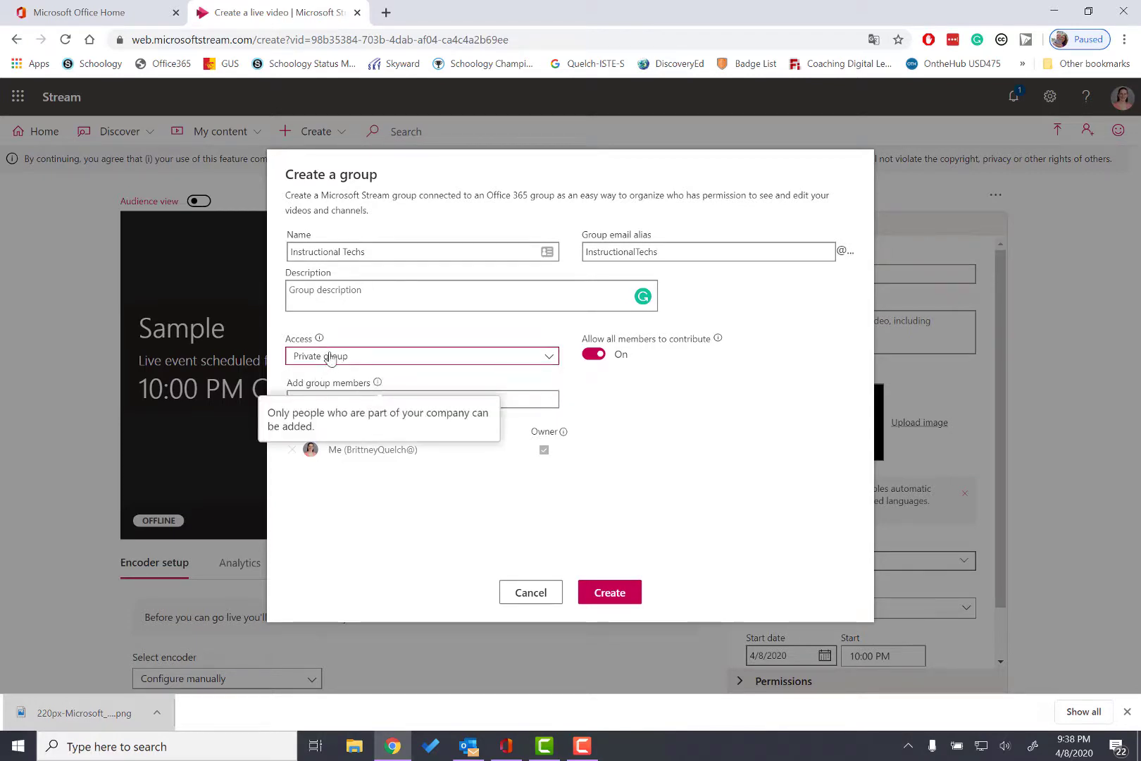
Search for a colleague by name, add the first match to the group and make that member an owner
{"action": "left_click", "coordinate": [359, 399]}
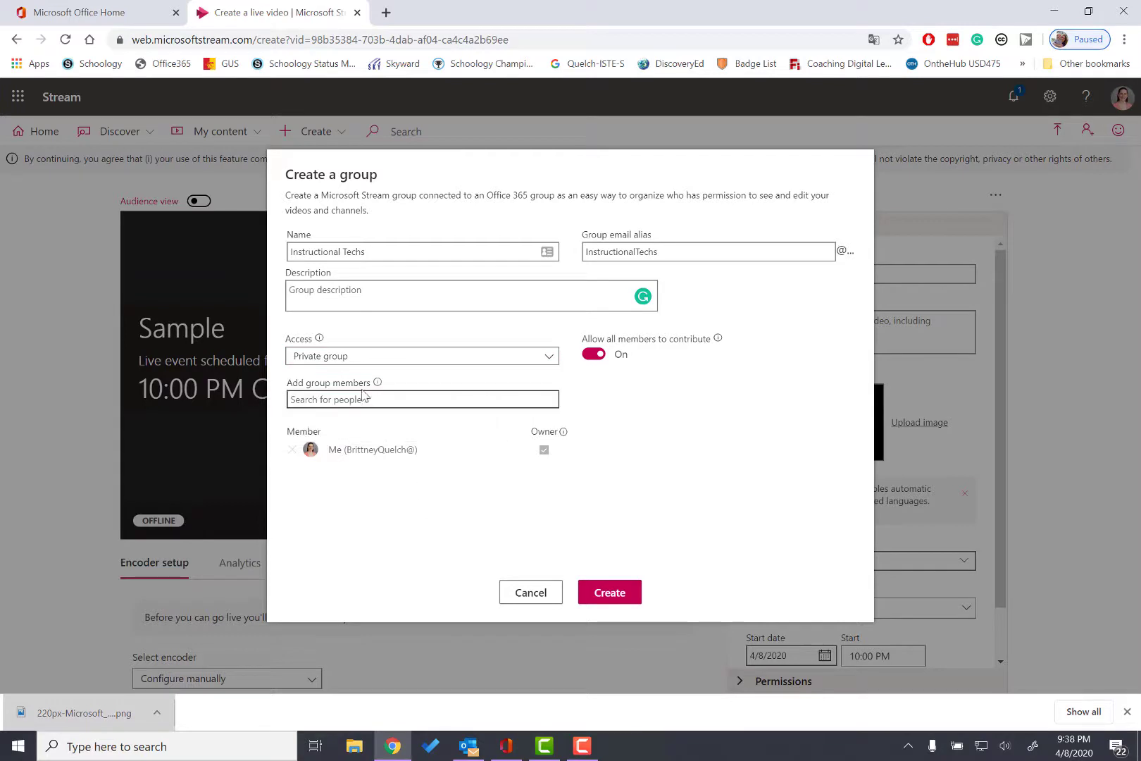
{"action": "type", "text": "kelm"}
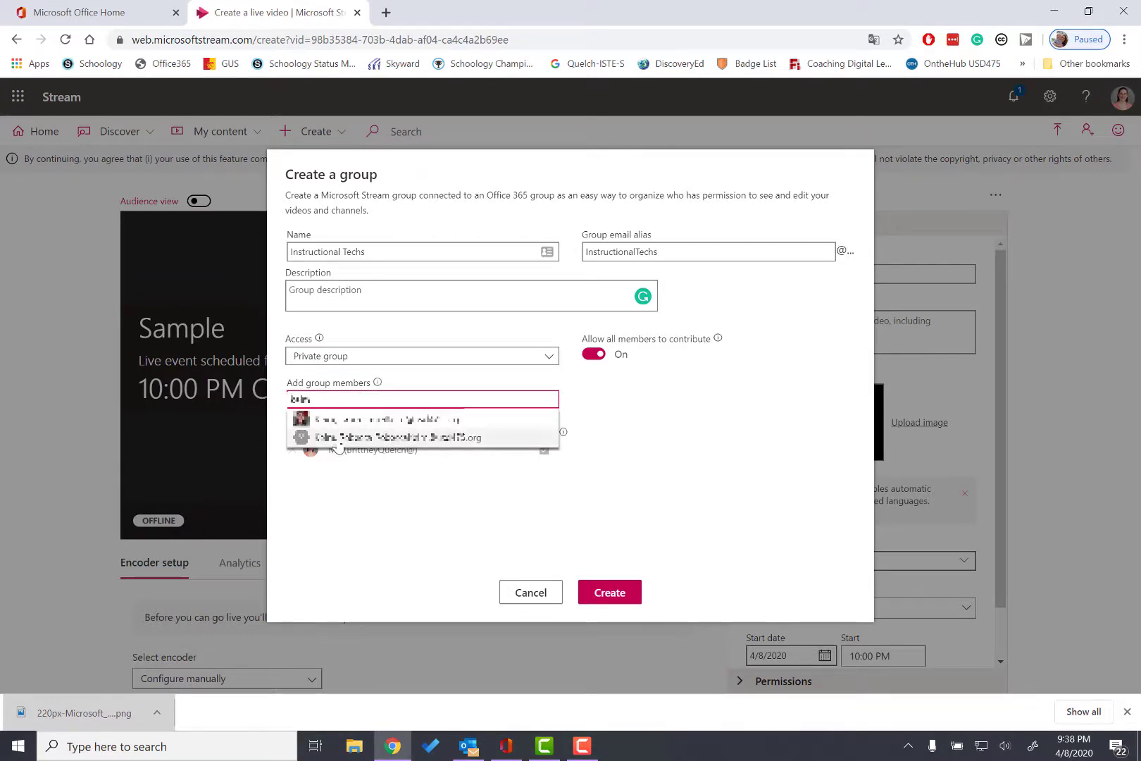
{"action": "left_click", "coordinate": [341, 422]}
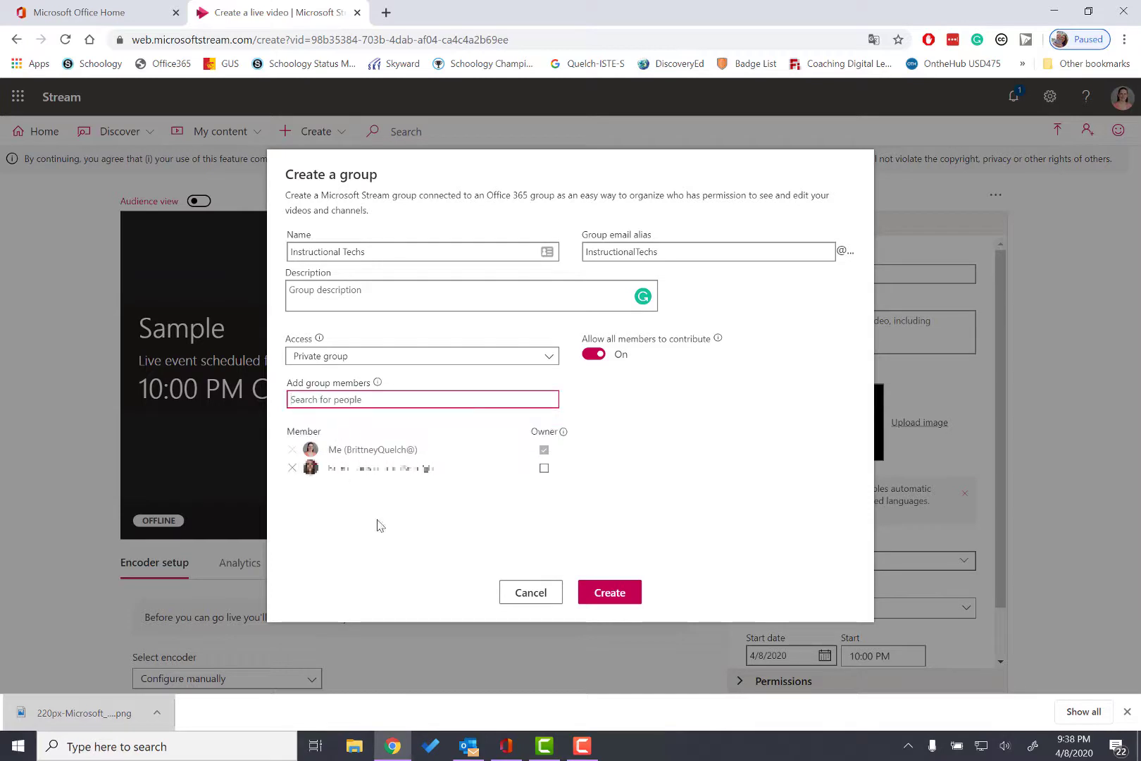
{"action": "mouse_move", "coordinate": [563, 432]}
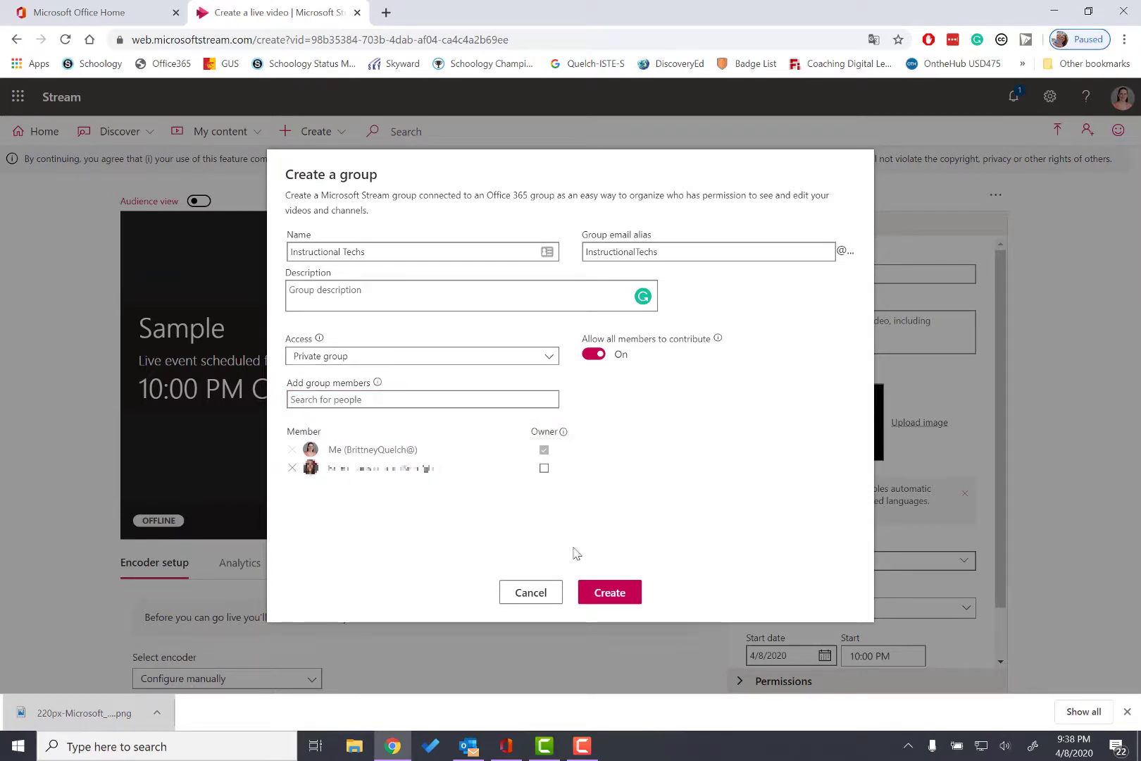
{"action": "left_click", "coordinate": [544, 468]}
Create the Instructional Techs group with all members allowed to contribute
{"action": "left_click_drag", "start_coordinate": [583, 338], "coordinate": [692, 342]}
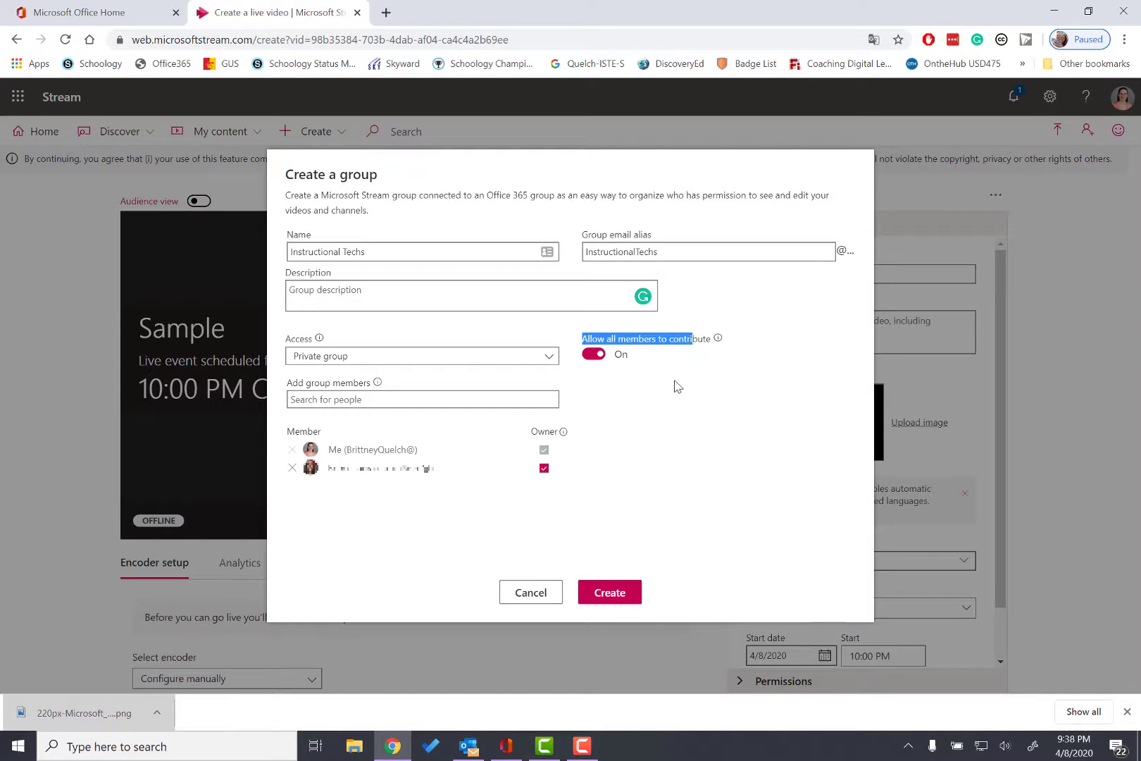
{"action": "left_click", "coordinate": [590, 361]}
{"action": "left_click", "coordinate": [590, 363]}
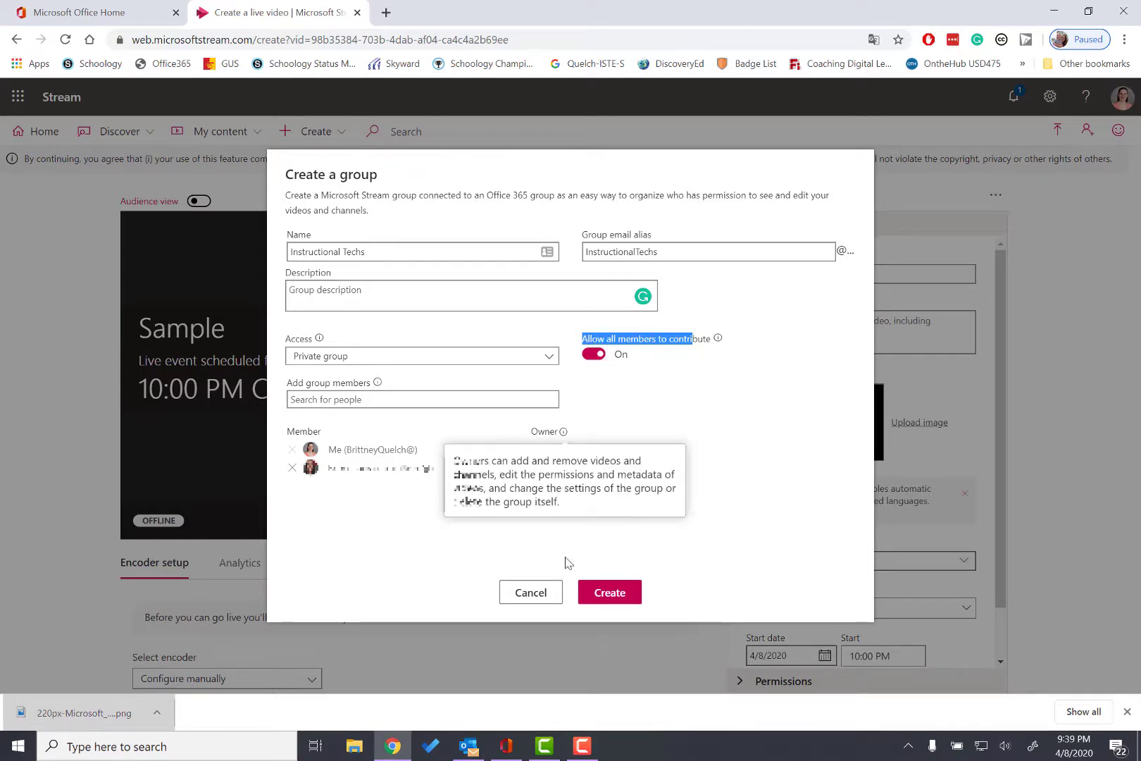
{"action": "left_click", "coordinate": [613, 596]}
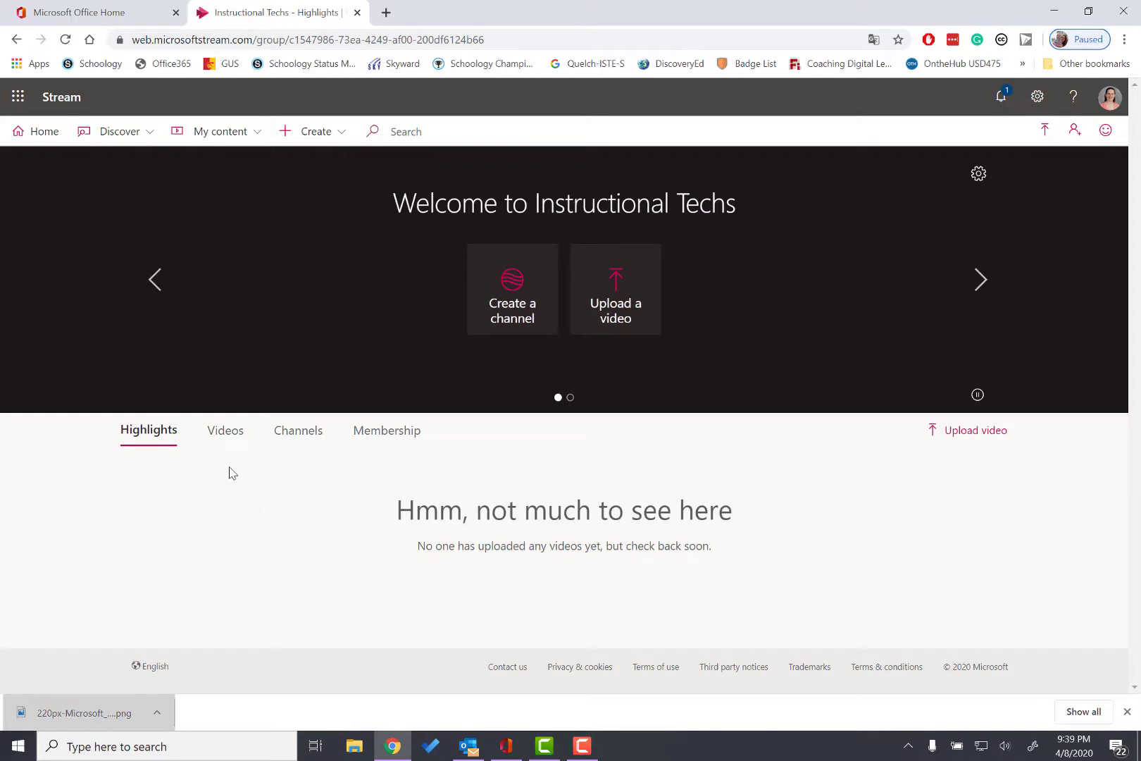
View the videos, channels and membership of the Instructional Techs group
{"action": "left_click", "coordinate": [229, 438]}
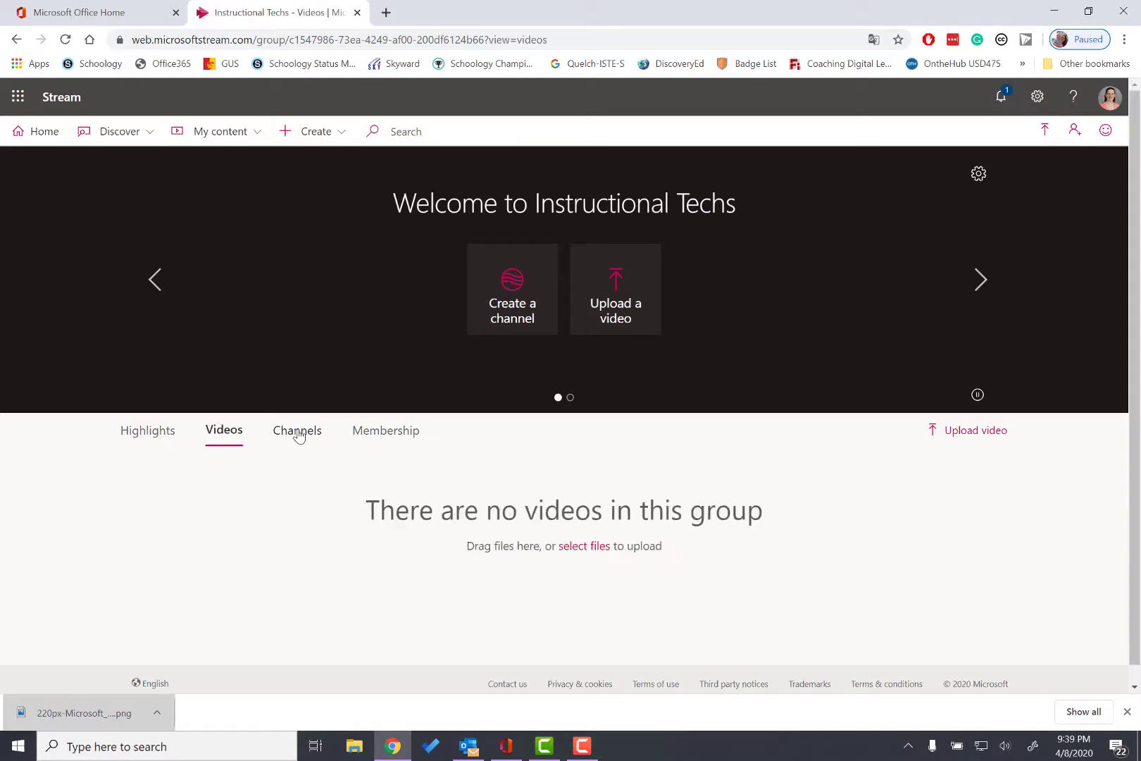
{"action": "left_click", "coordinate": [298, 435]}
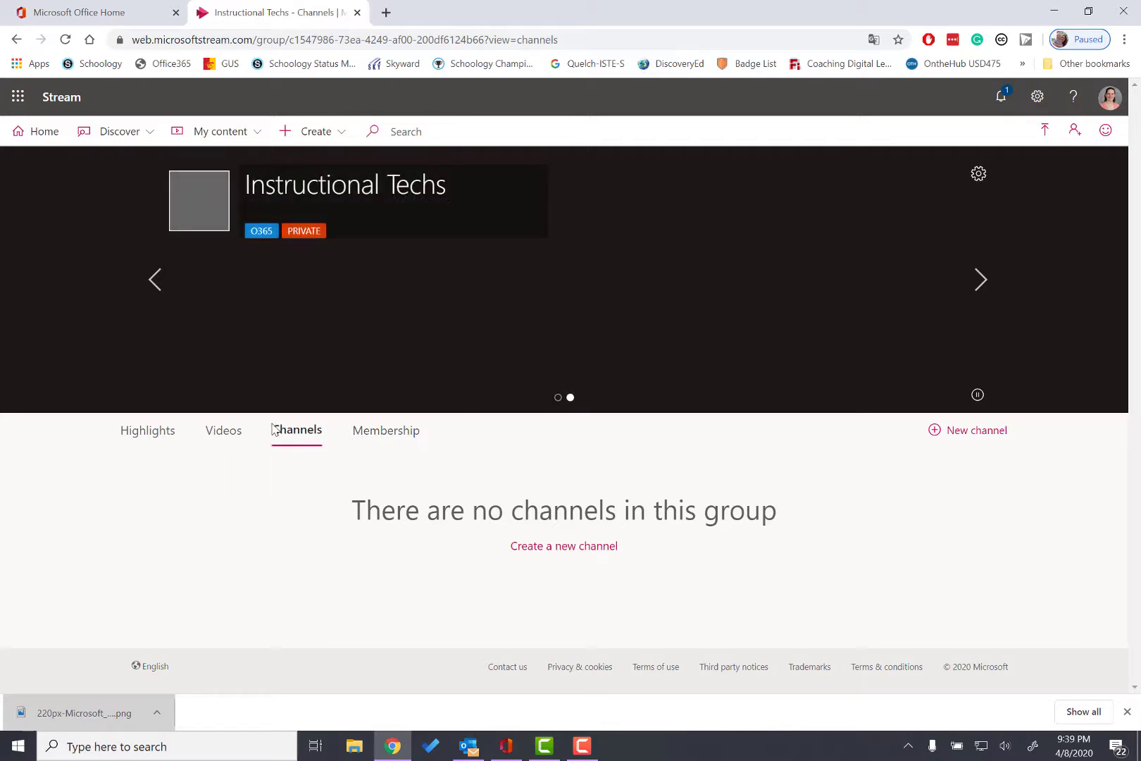
{"action": "left_click", "coordinate": [379, 440]}
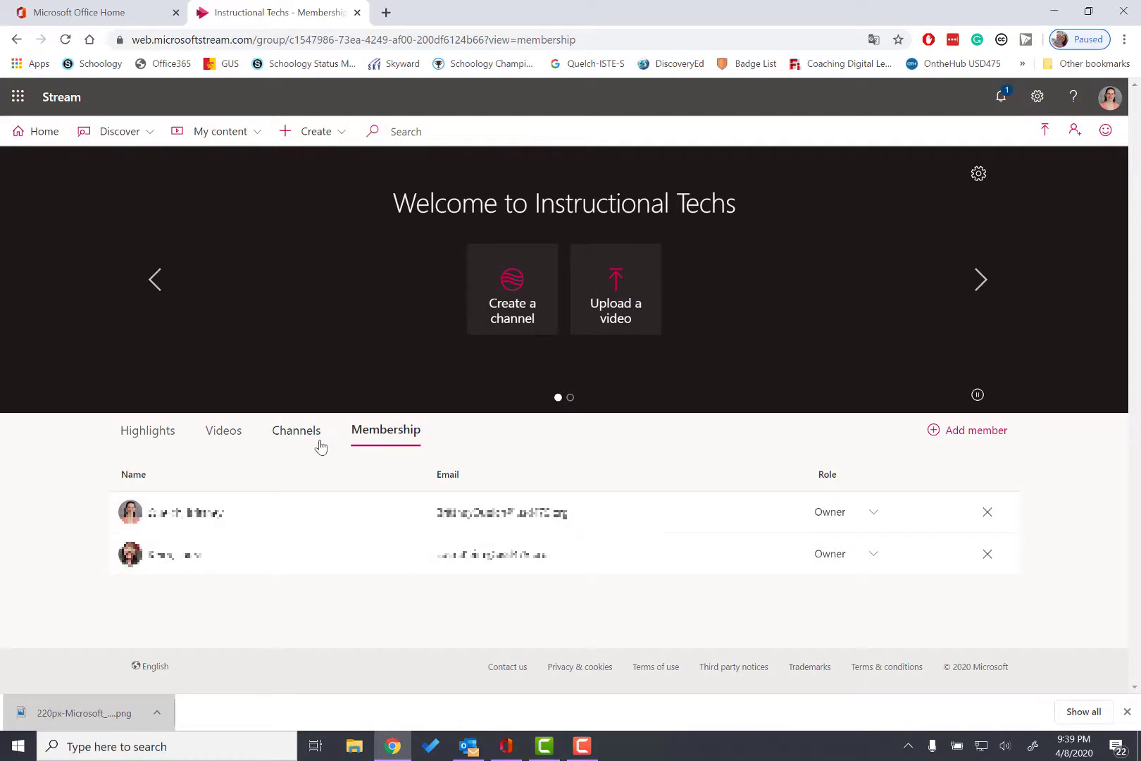
Start creating a new channel and enter Schoology as its name
{"action": "left_click", "coordinate": [310, 130]}
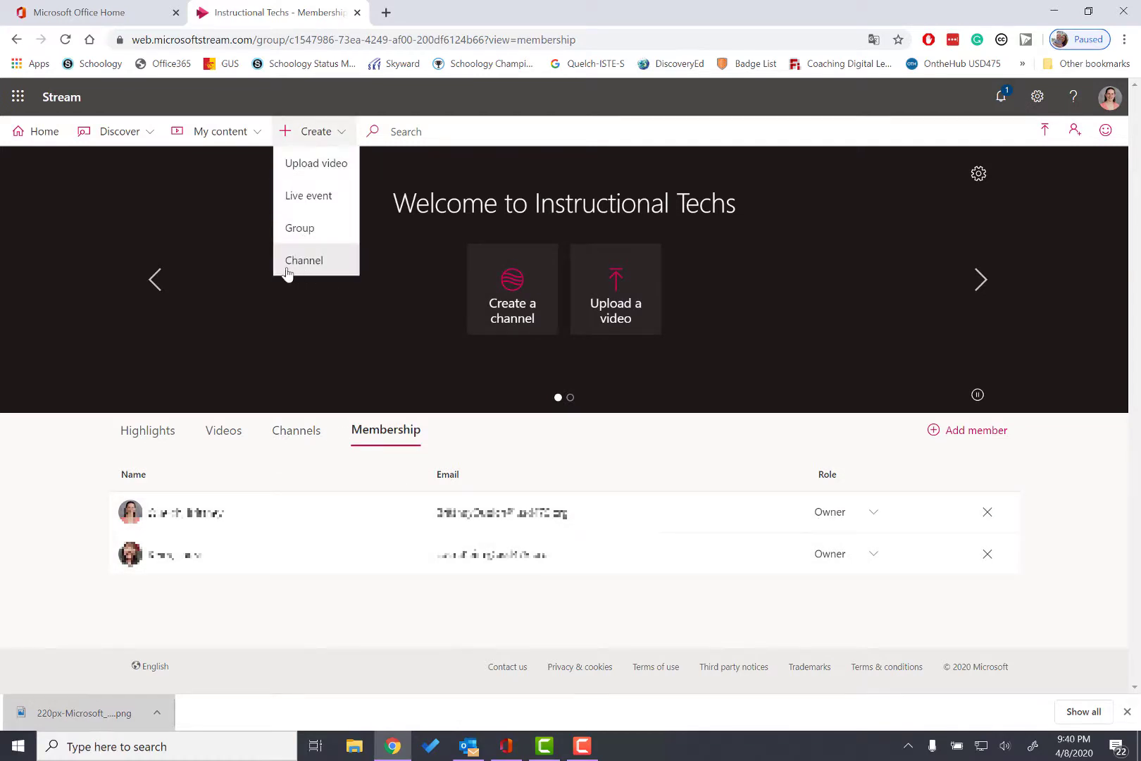
{"action": "left_click", "coordinate": [322, 262]}
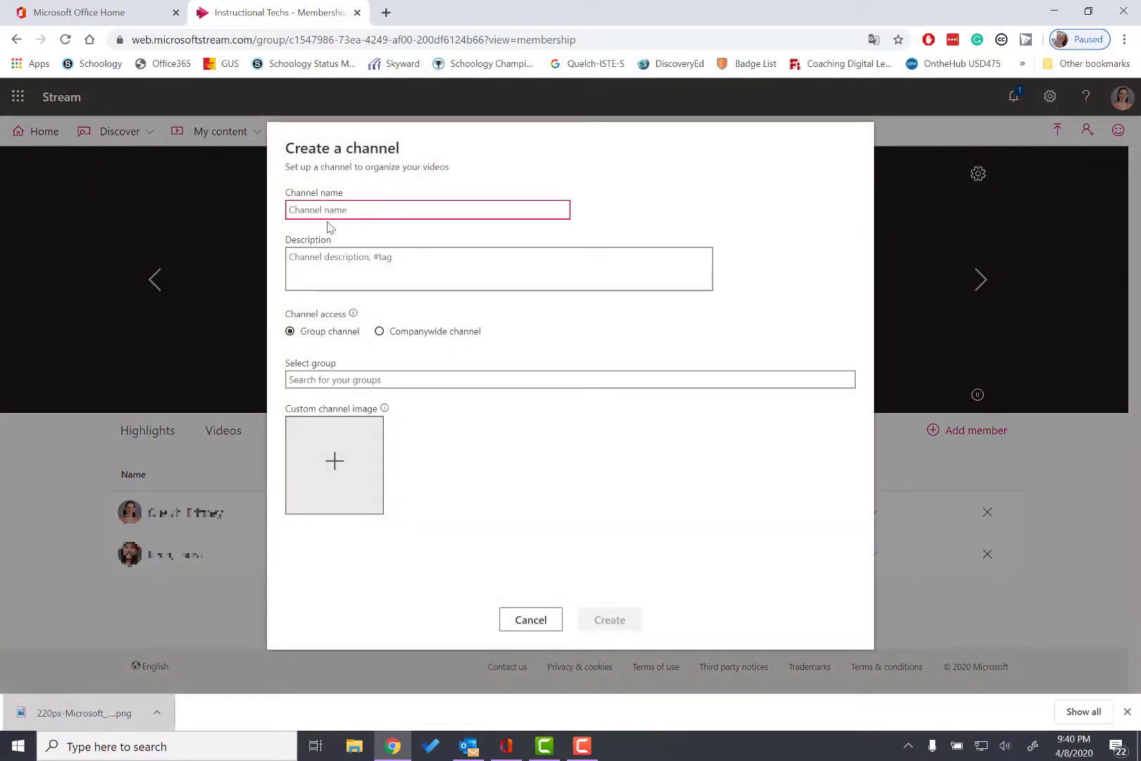
{"action": "type", "text": "Sch"}
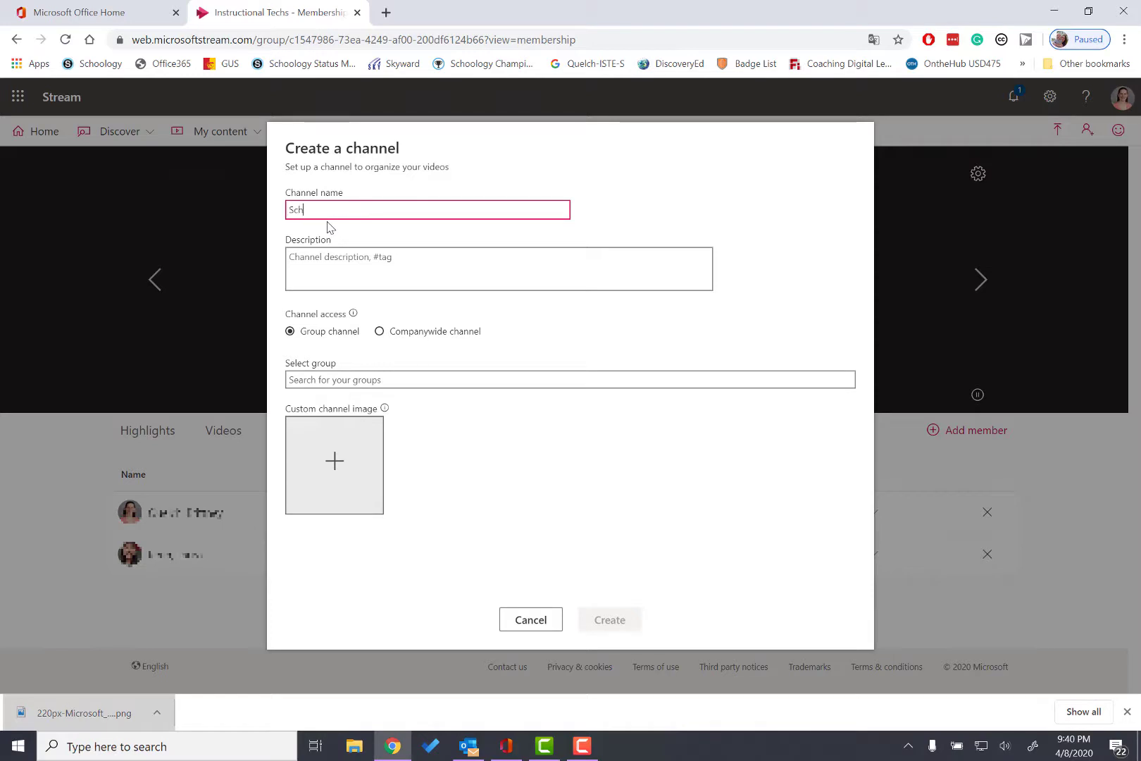
{"action": "type", "text": "oology"}
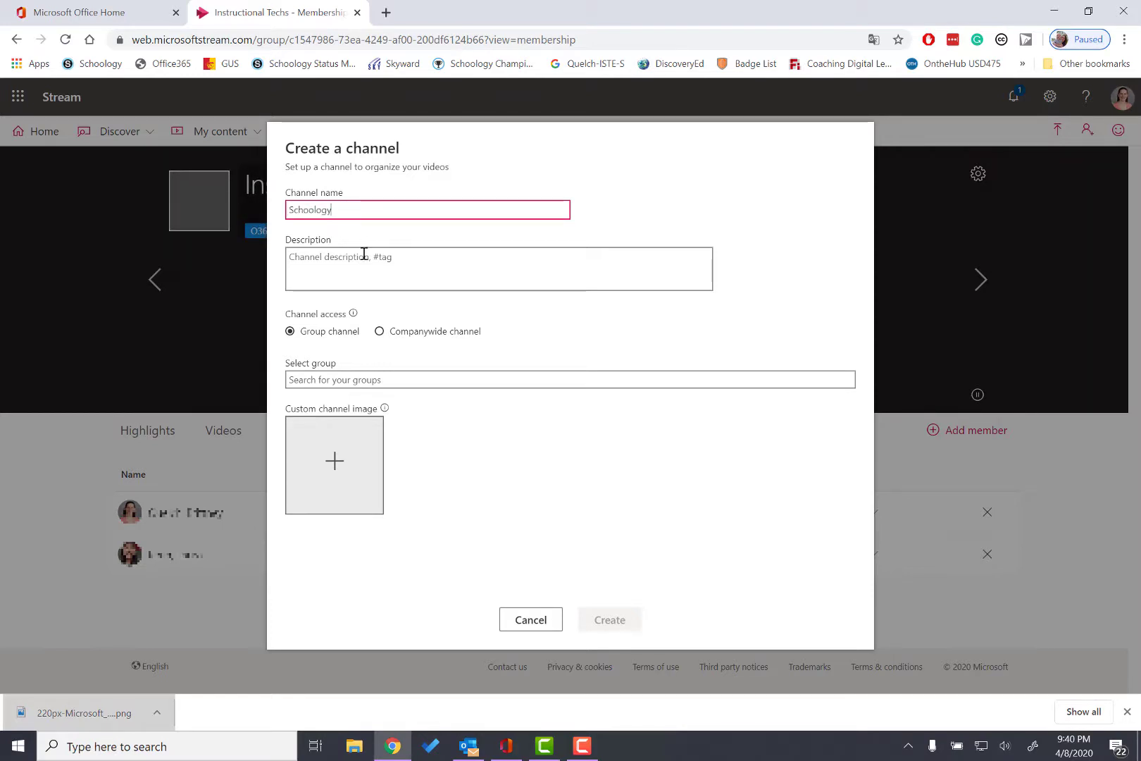
Search the groups for "In" to look up the owner of the group channel
{"action": "left_click", "coordinate": [494, 342]}
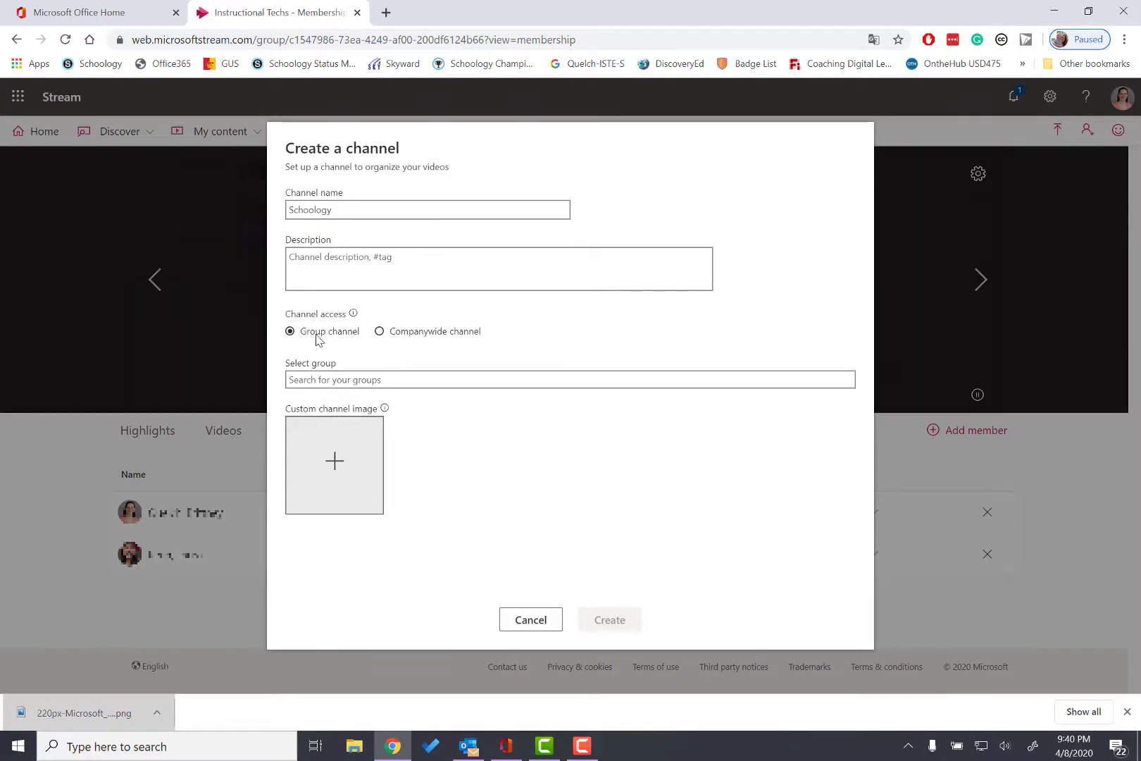
{"action": "left_click", "coordinate": [320, 379]}
{"action": "type", "text": "In"}
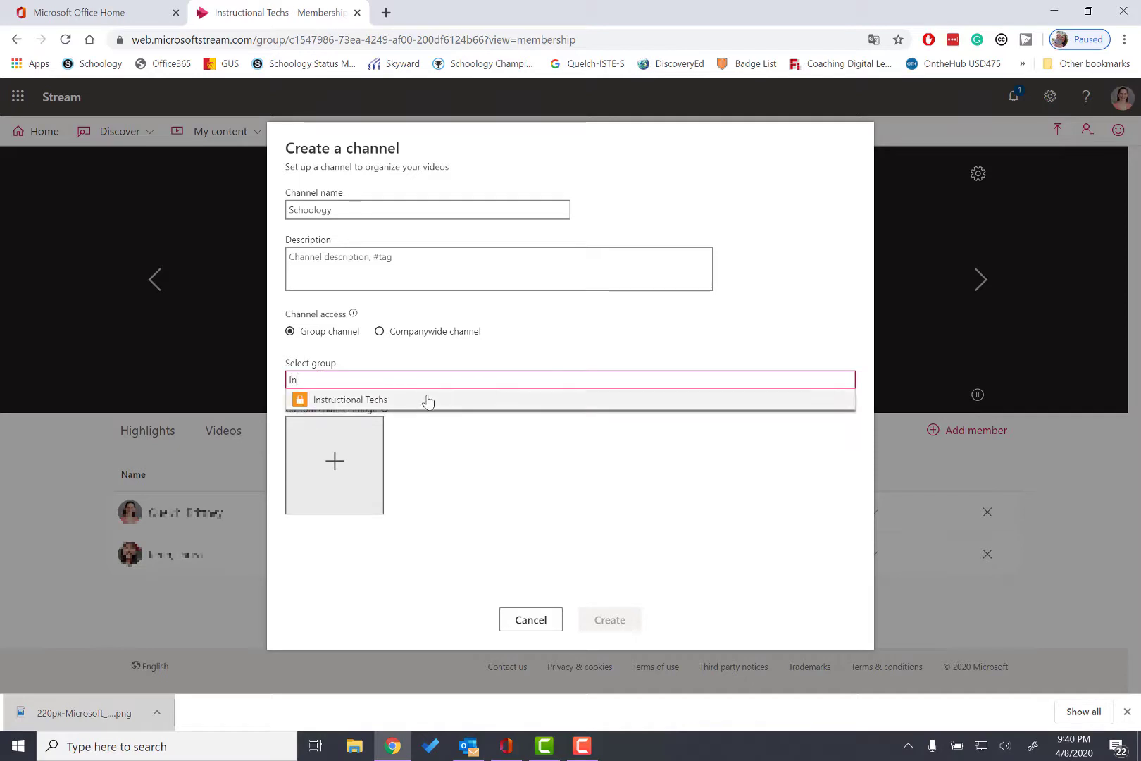
{"action": "left_click", "coordinate": [472, 507]}
Make Schoology a companywide channel without a custom image and create it
{"action": "left_click", "coordinate": [413, 332]}
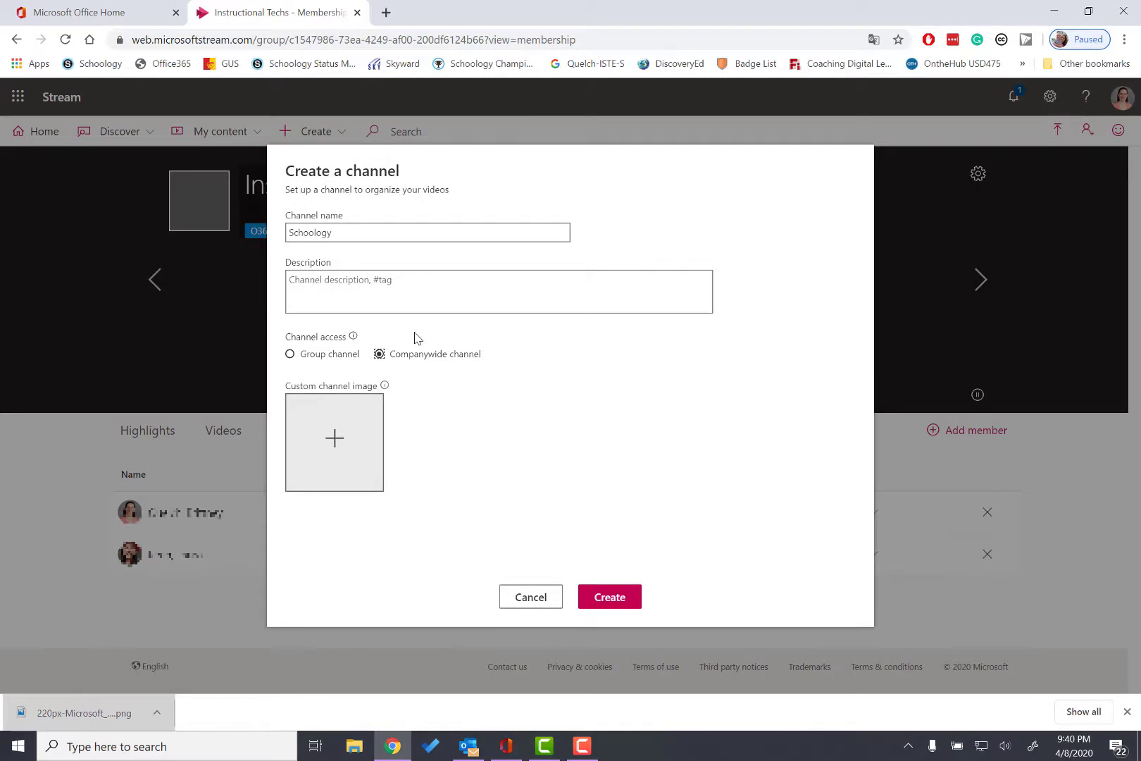
{"action": "left_click", "coordinate": [333, 446]}
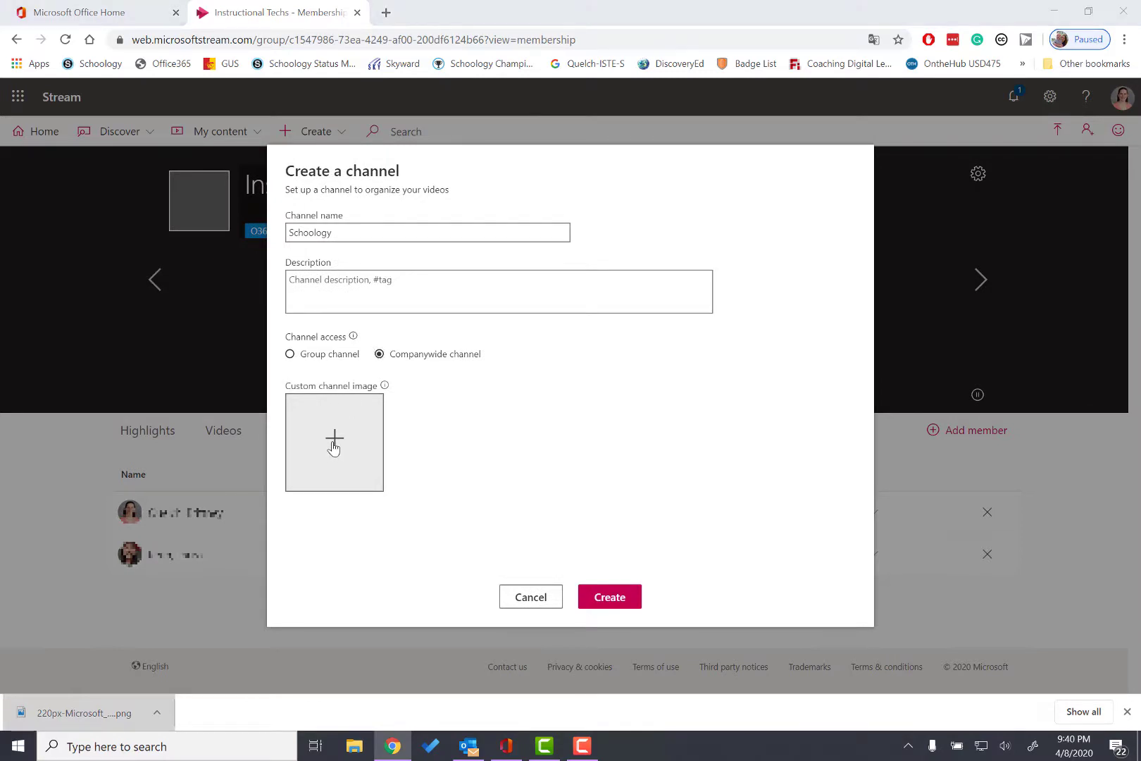
{"action": "left_click", "coordinate": [501, 400]}
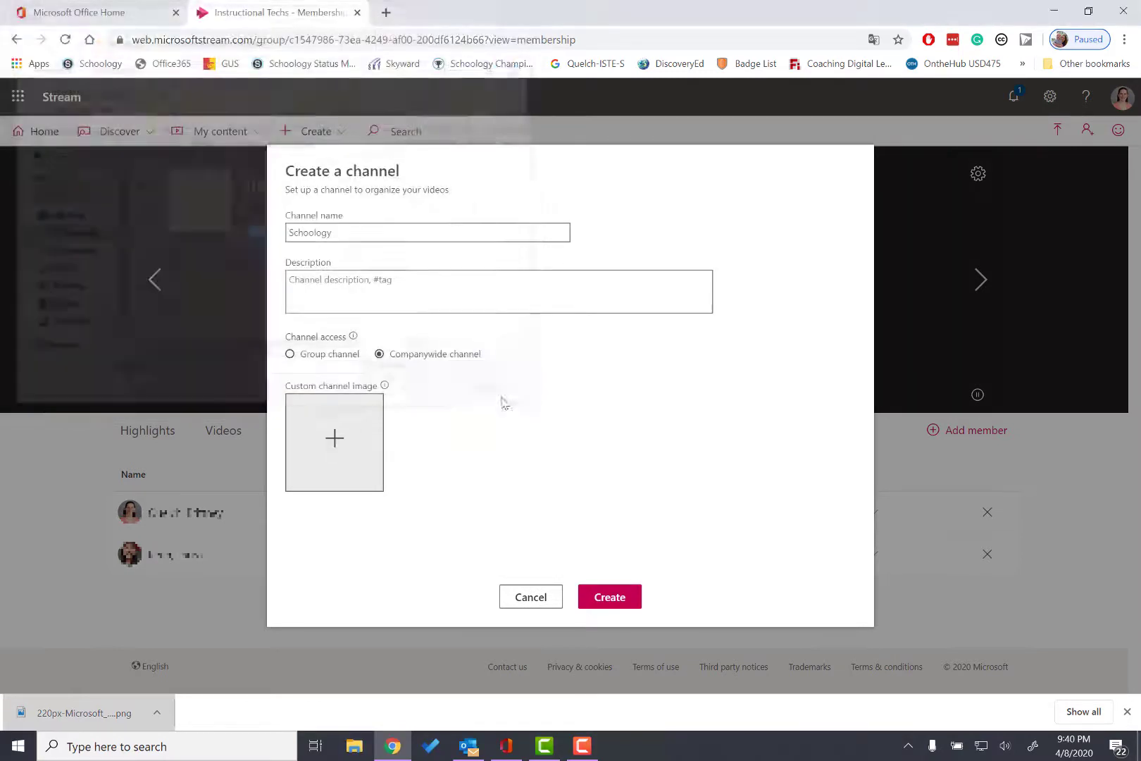
{"action": "left_click", "coordinate": [620, 601]}
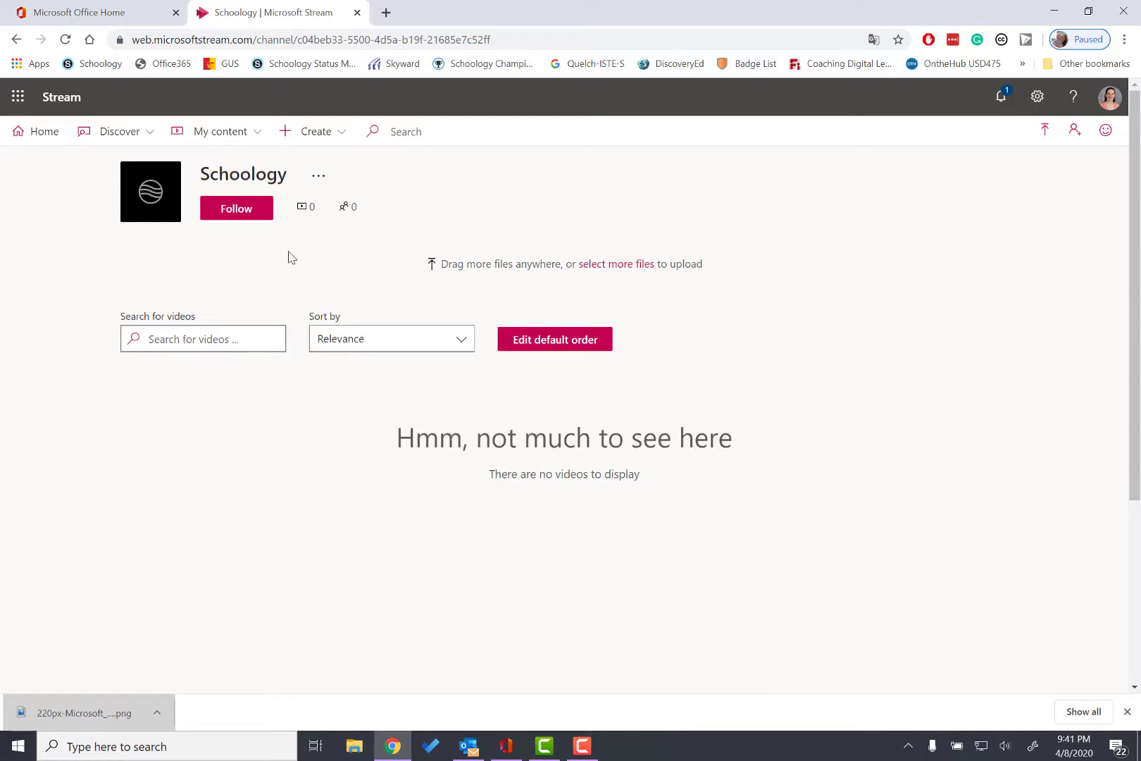
Show the kinds of content that can be created
{"action": "left_click", "coordinate": [321, 145]}
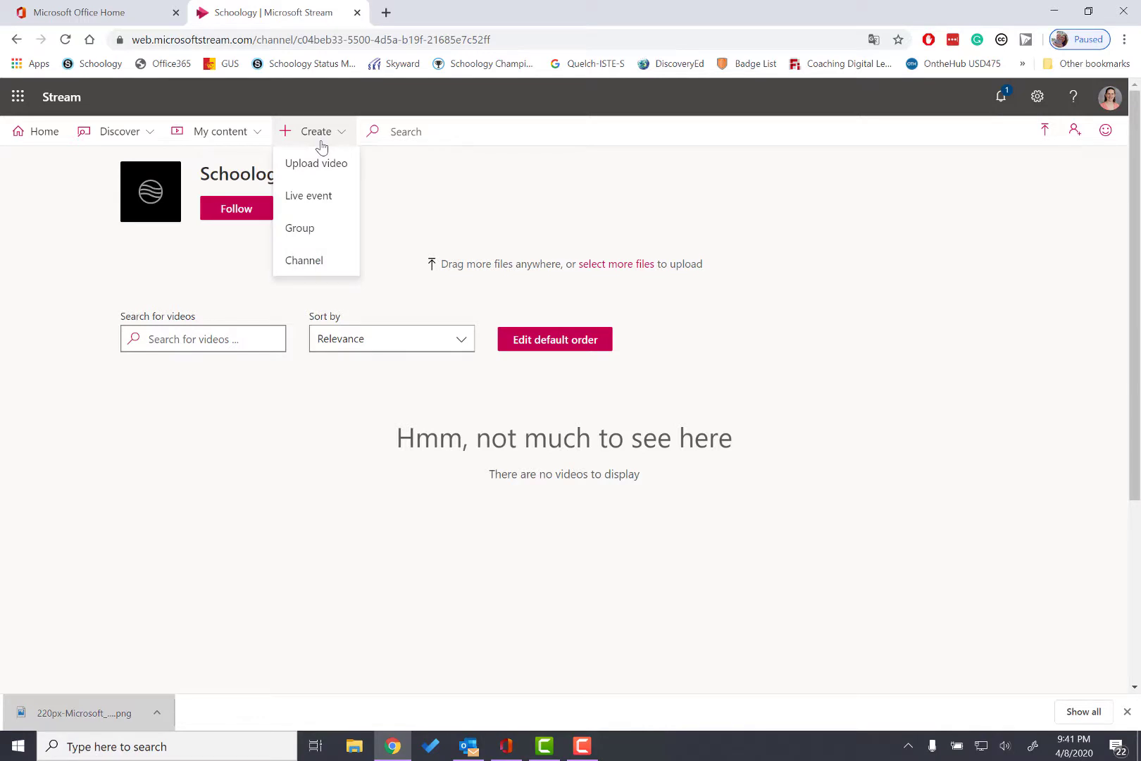